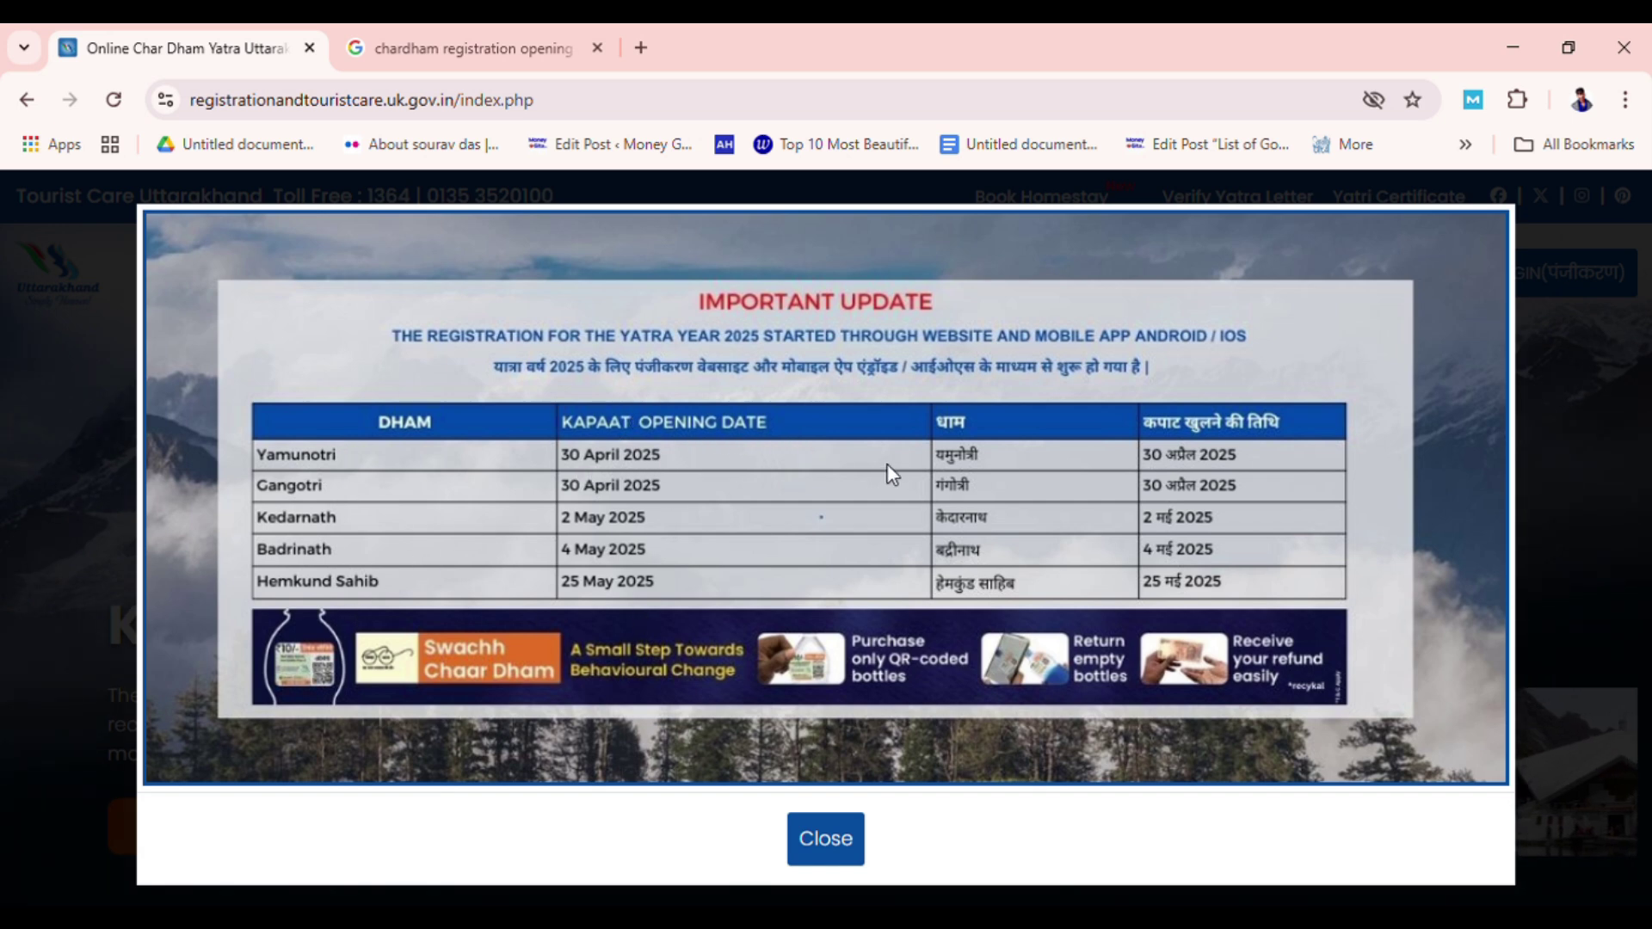
Step: Close the Yatra 2025 Important Update notice listing kapaat opening dates, revealing the home page
{"action": "left_click", "coordinate": [838, 837]}
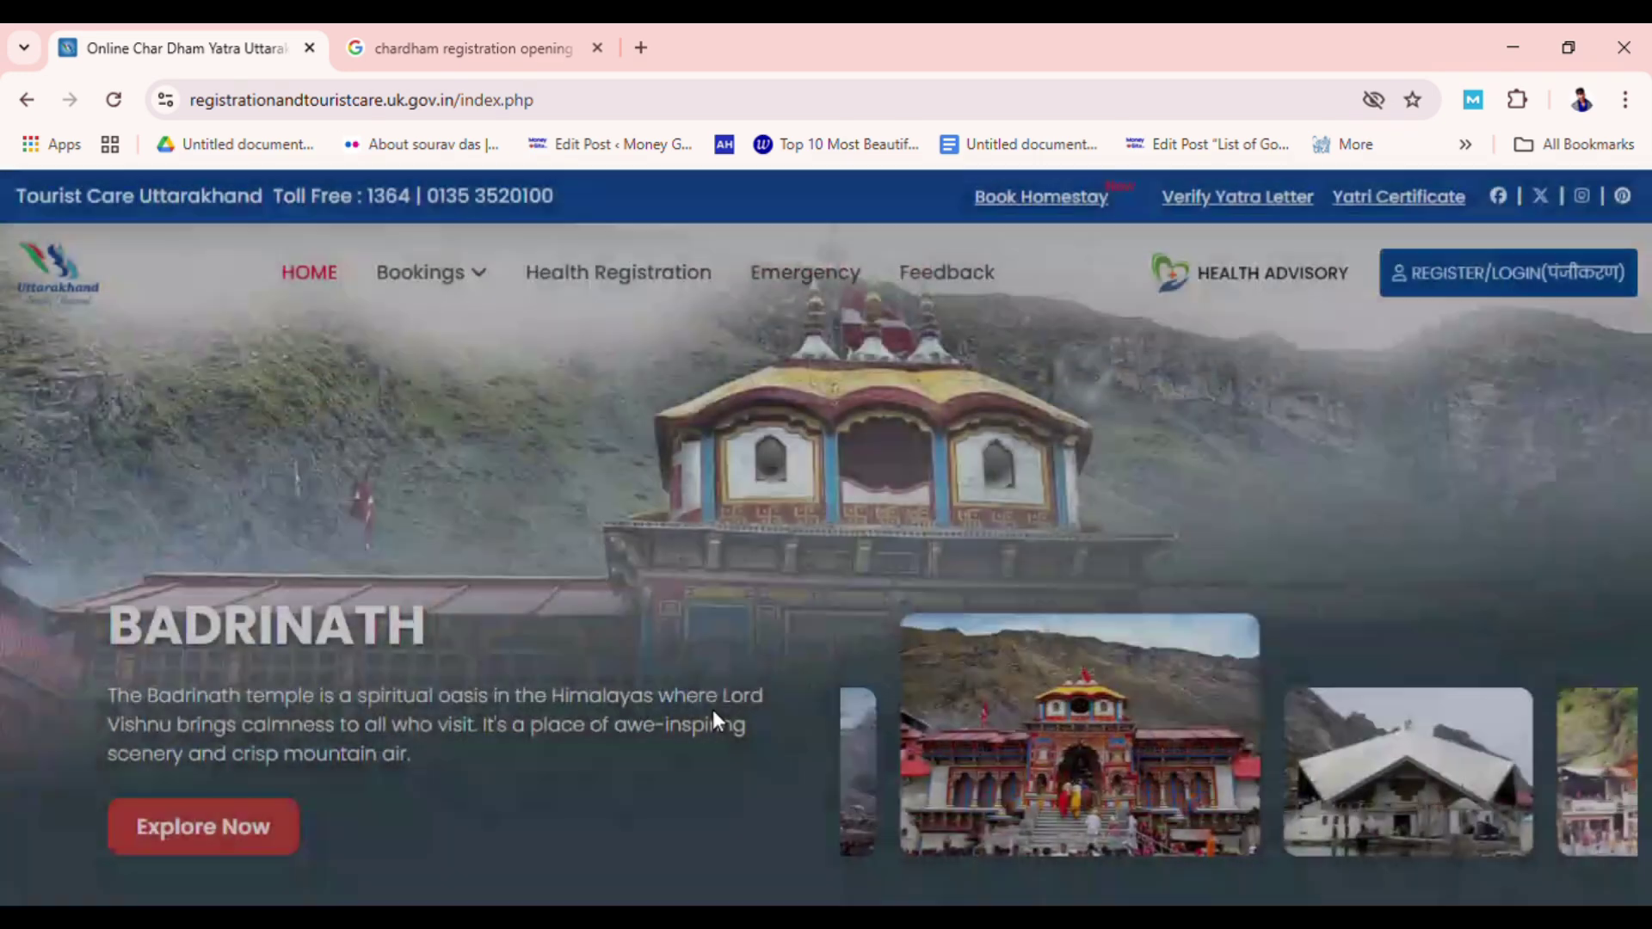
{"action": "scroll", "coordinate": [599, 553], "scroll_direction": "down", "scroll_amount": 3}
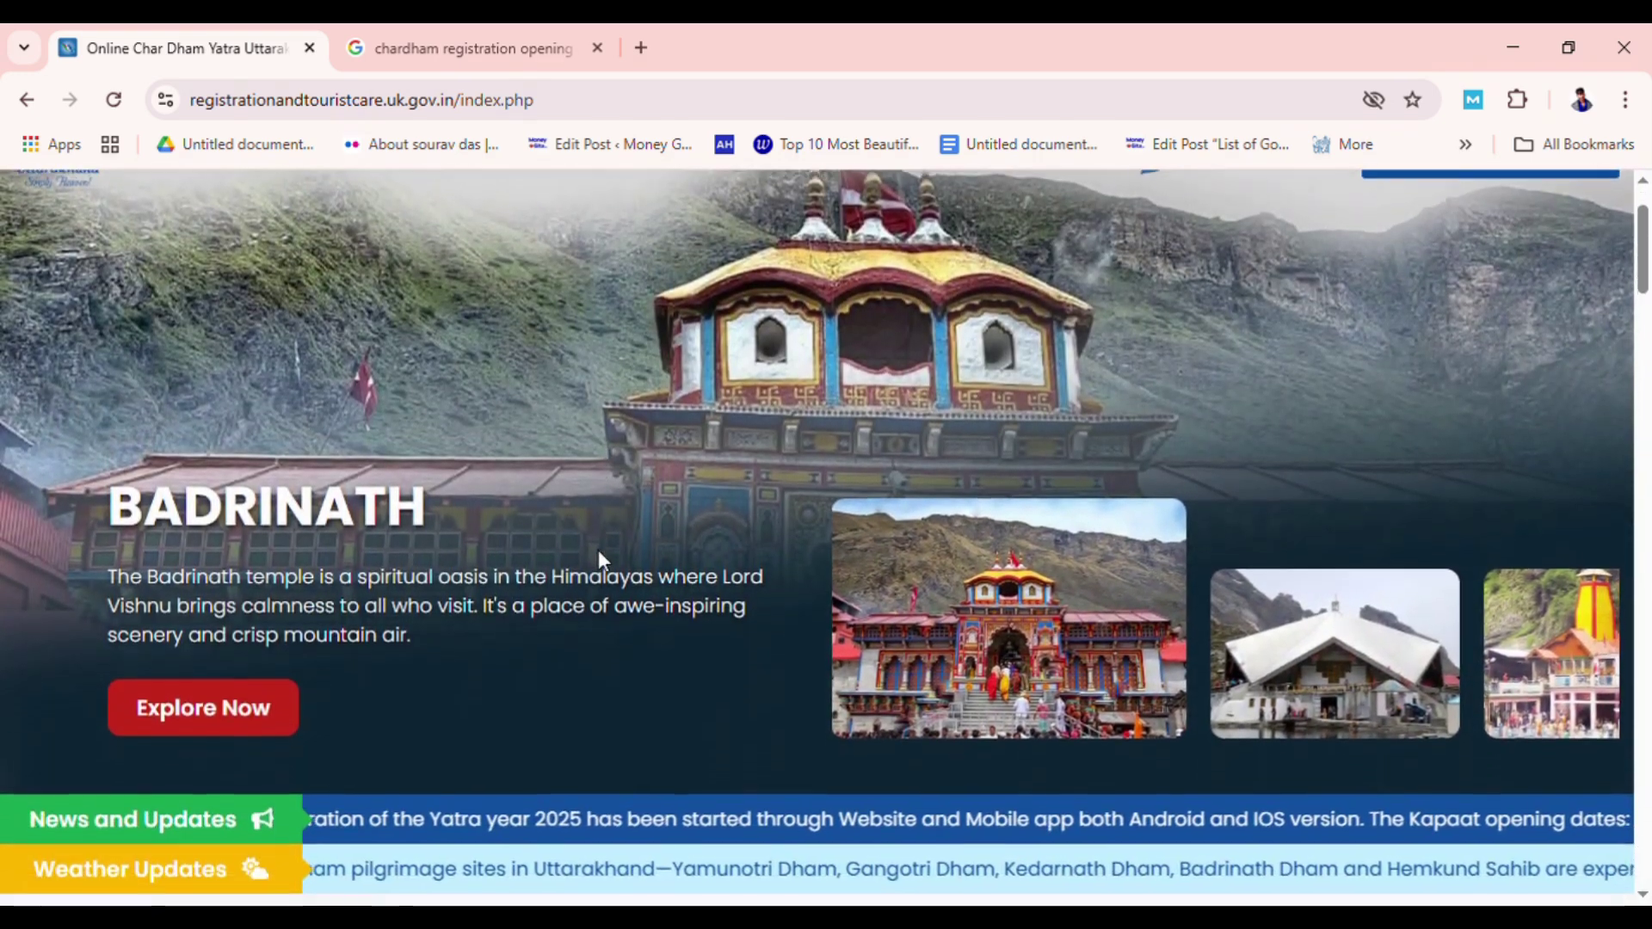
{"action": "scroll", "coordinate": [600, 561], "scroll_direction": "up", "scroll_amount": 3}
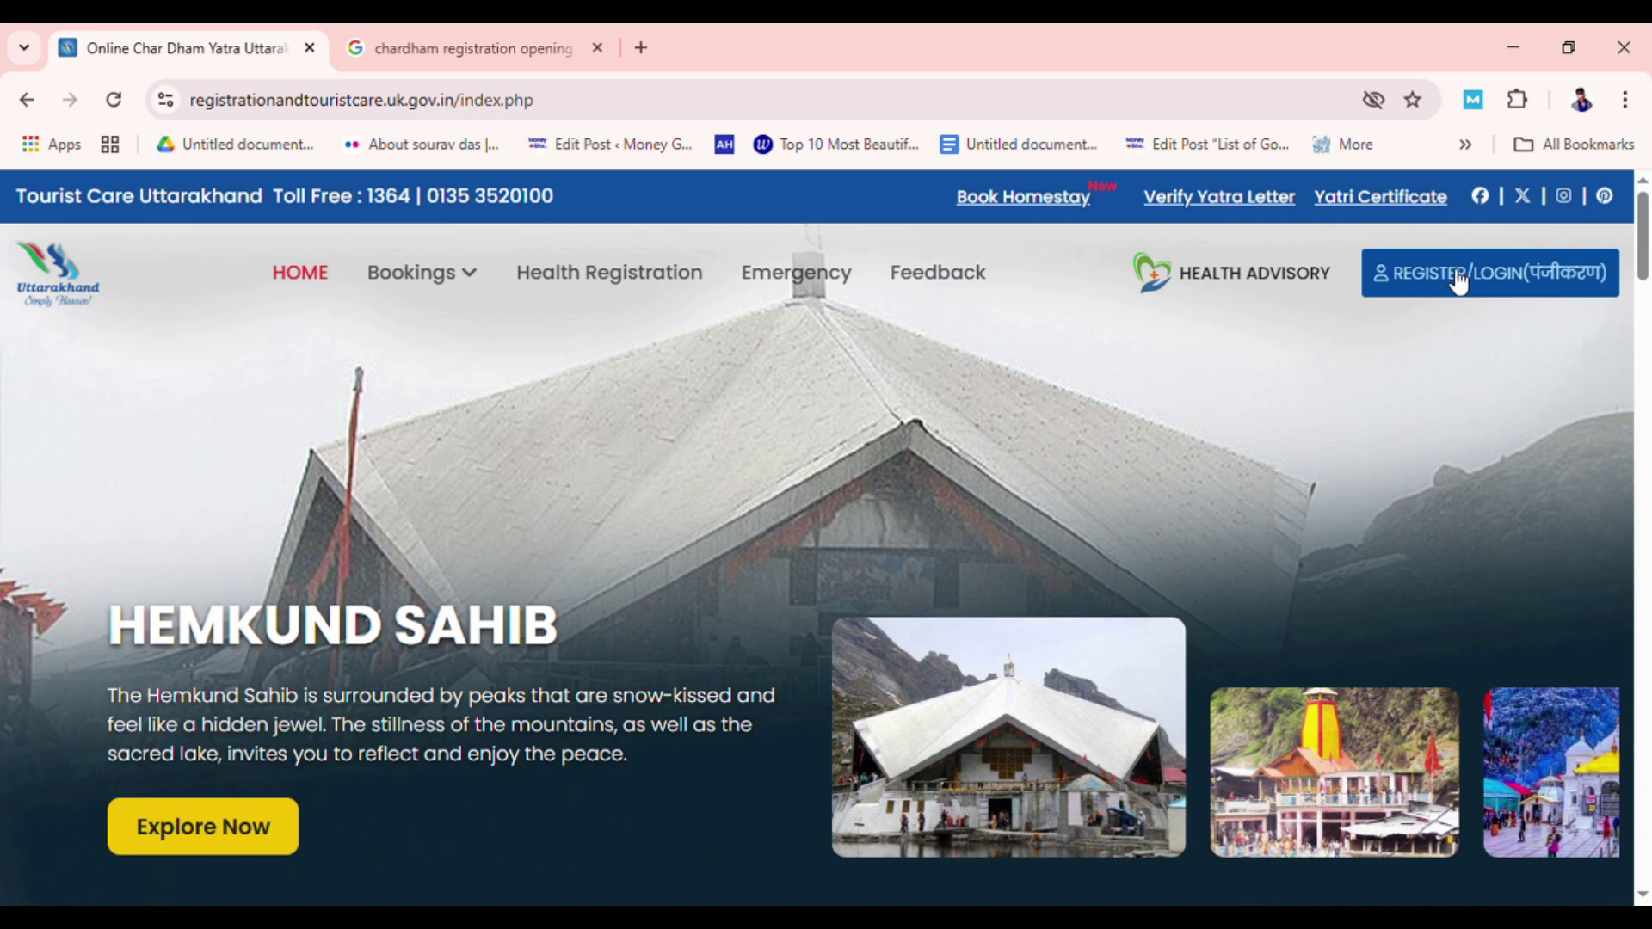
Step: Fill the Family sign-up form with the pilgrim's name, mobile number and password, and submit
{"action": "left_click", "coordinate": [1459, 281]}
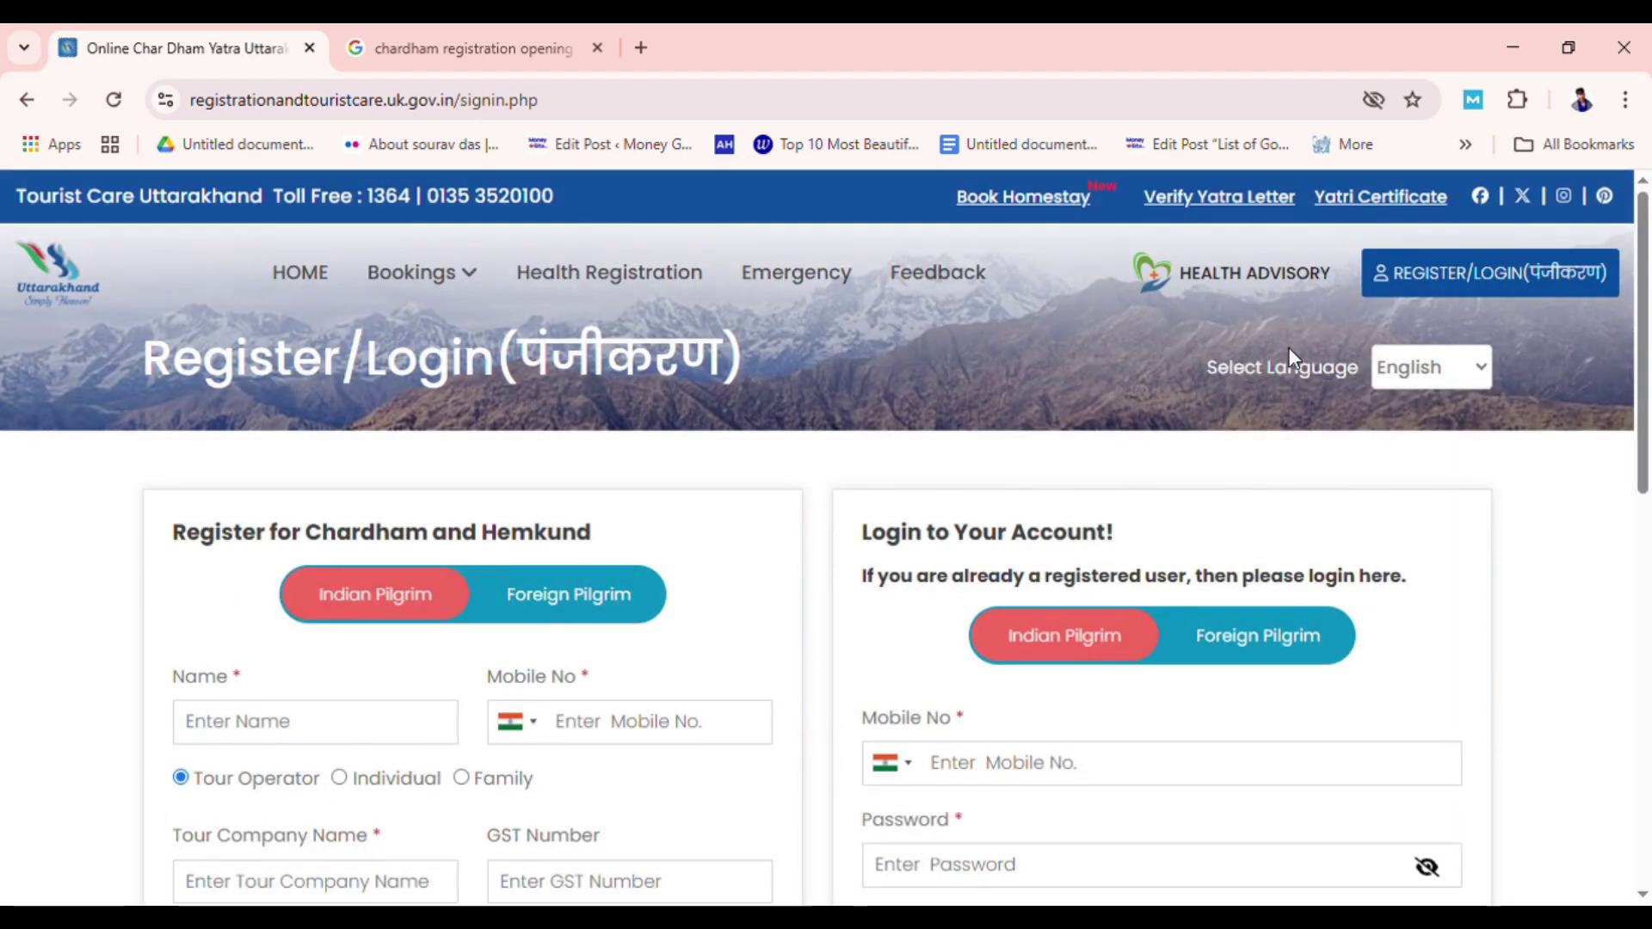
{"action": "scroll", "coordinate": [1288, 348], "scroll_direction": "down", "scroll_amount": 1}
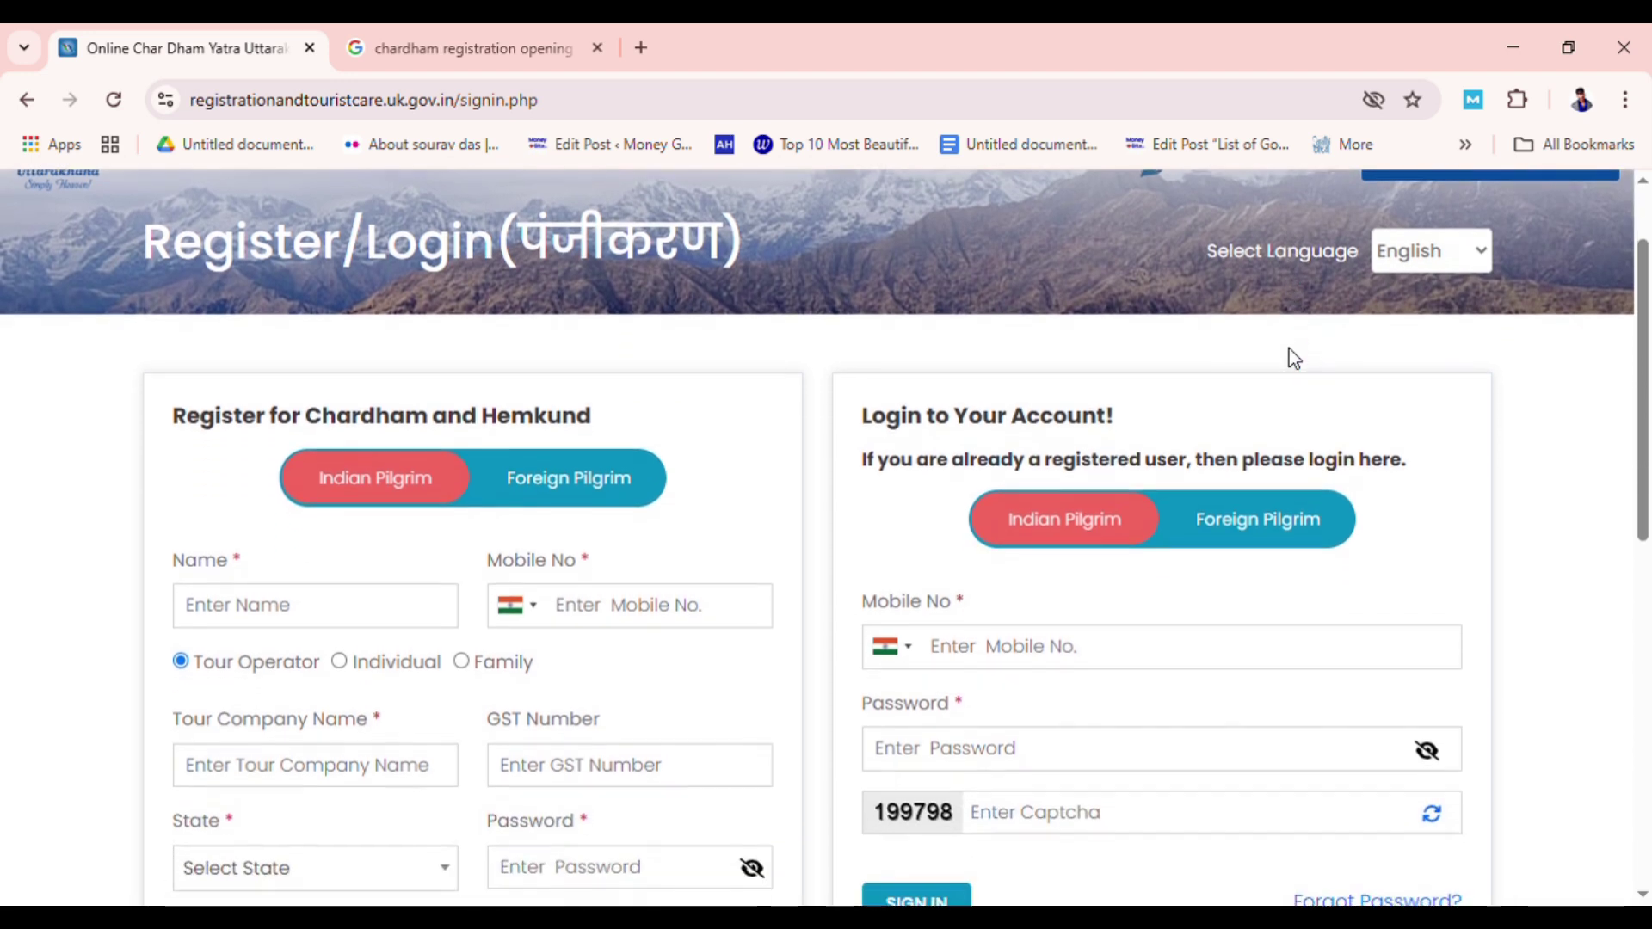
{"action": "scroll", "coordinate": [1291, 357], "scroll_direction": "down", "scroll_amount": 1}
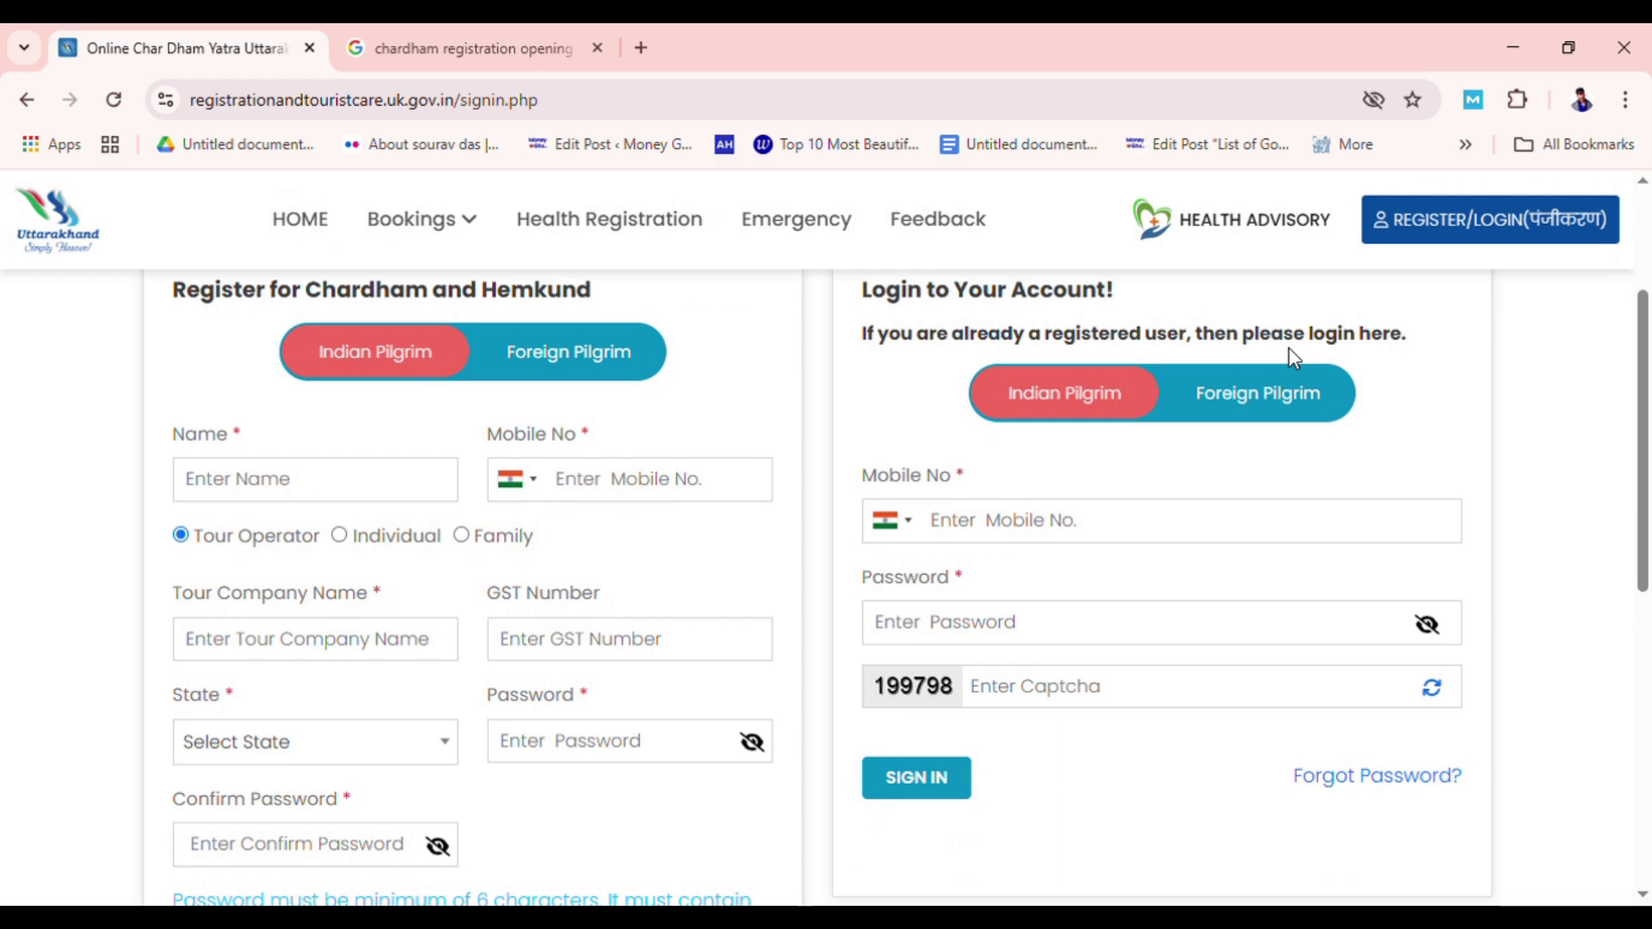
{"action": "left_click", "coordinate": [339, 535]}
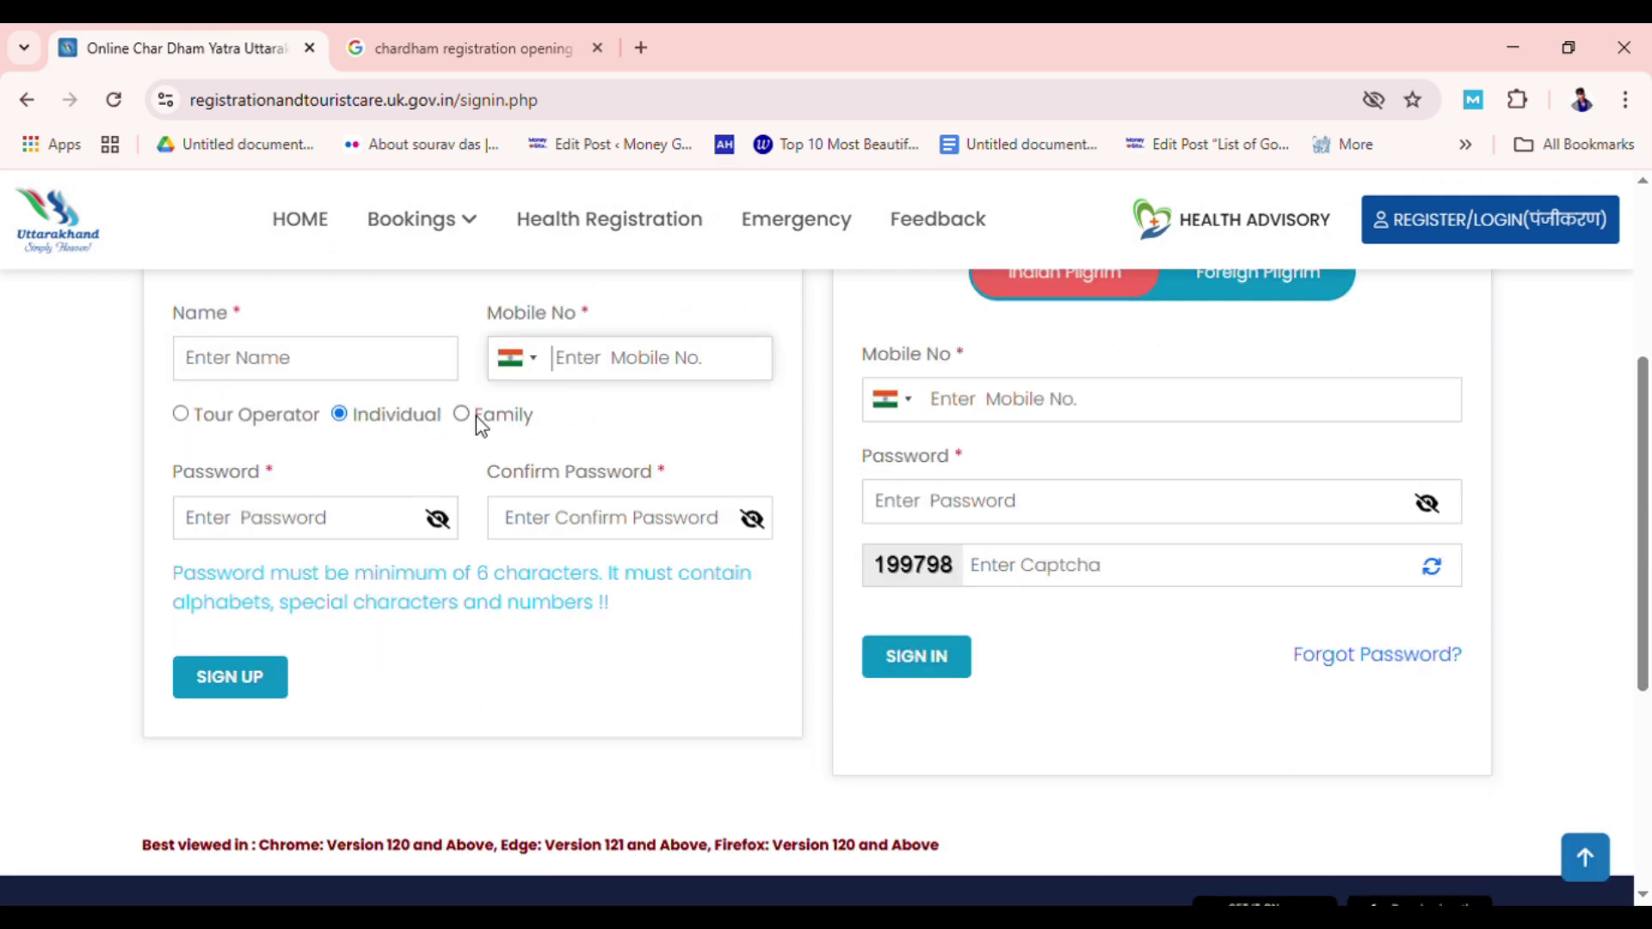
{"action": "left_click", "coordinate": [306, 525]}
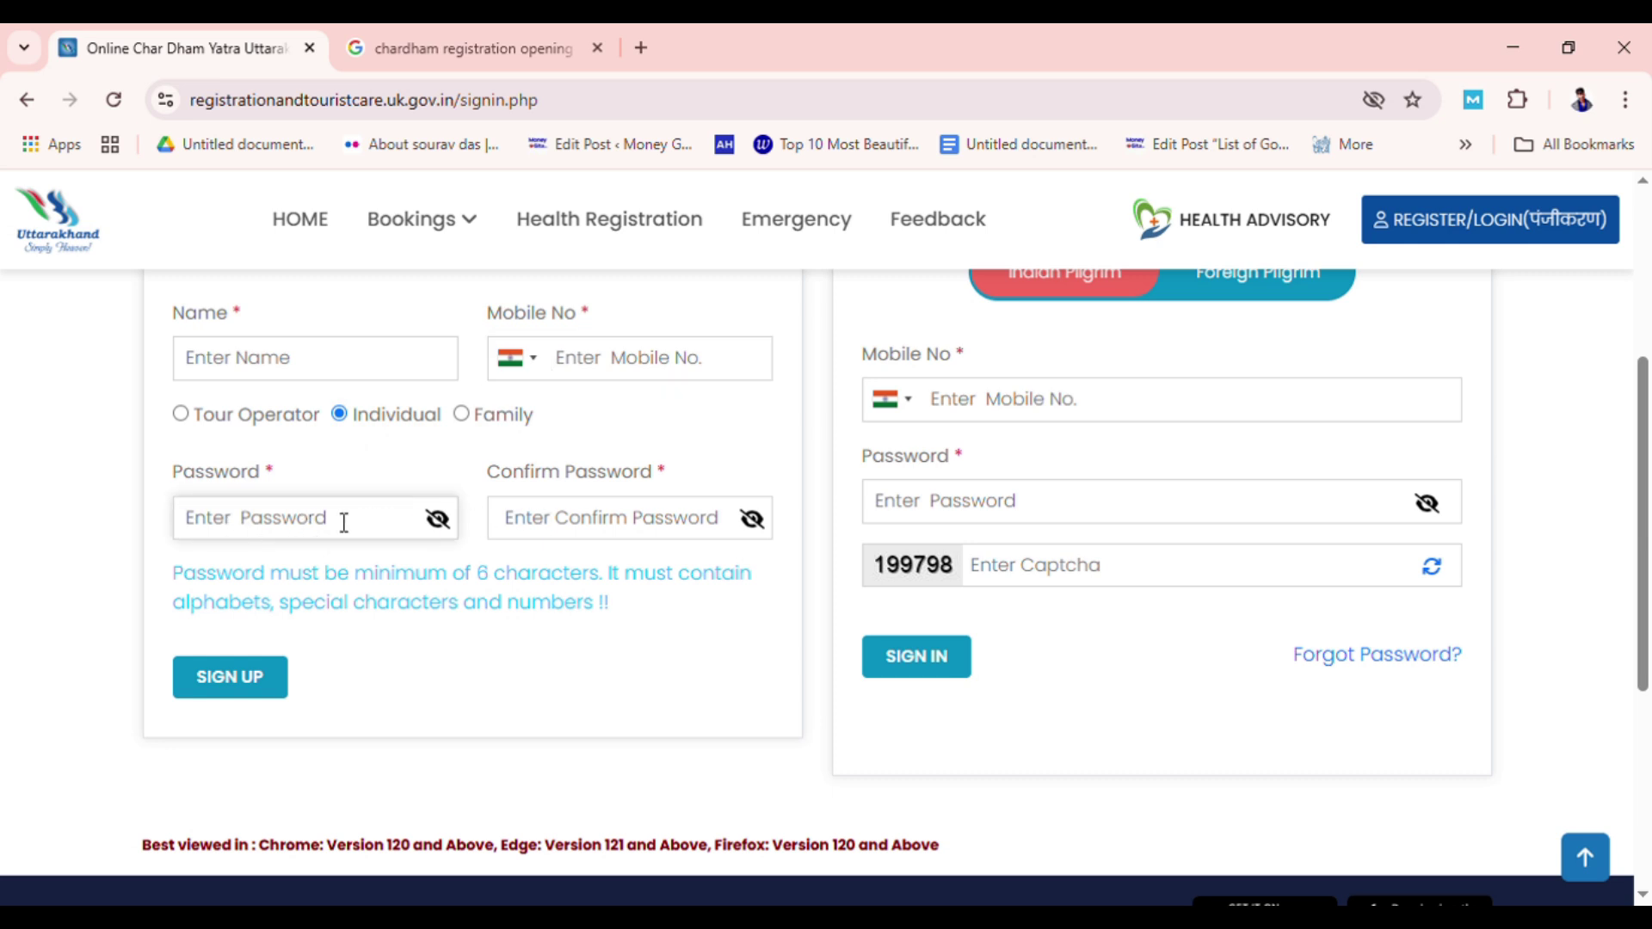
{"action": "left_click", "coordinate": [551, 526]}
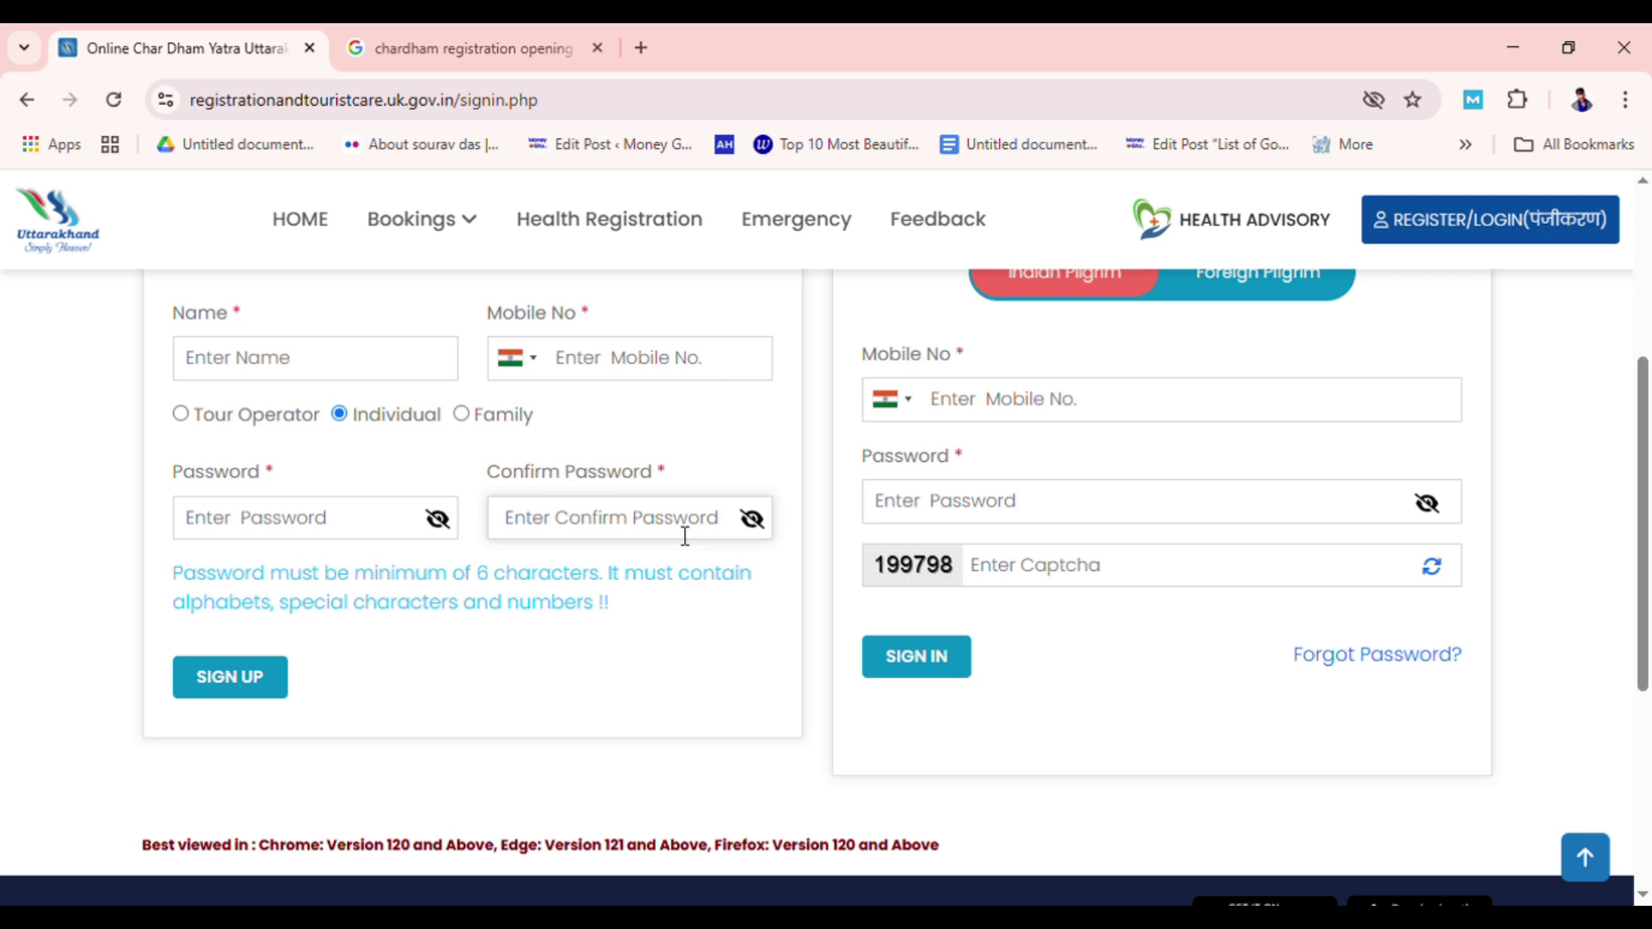
{"action": "scroll", "coordinate": [668, 528], "scroll_direction": "up", "scroll_amount": 1}
{"action": "scroll", "coordinate": [313, 679], "scroll_direction": "down", "scroll_amount": 1}
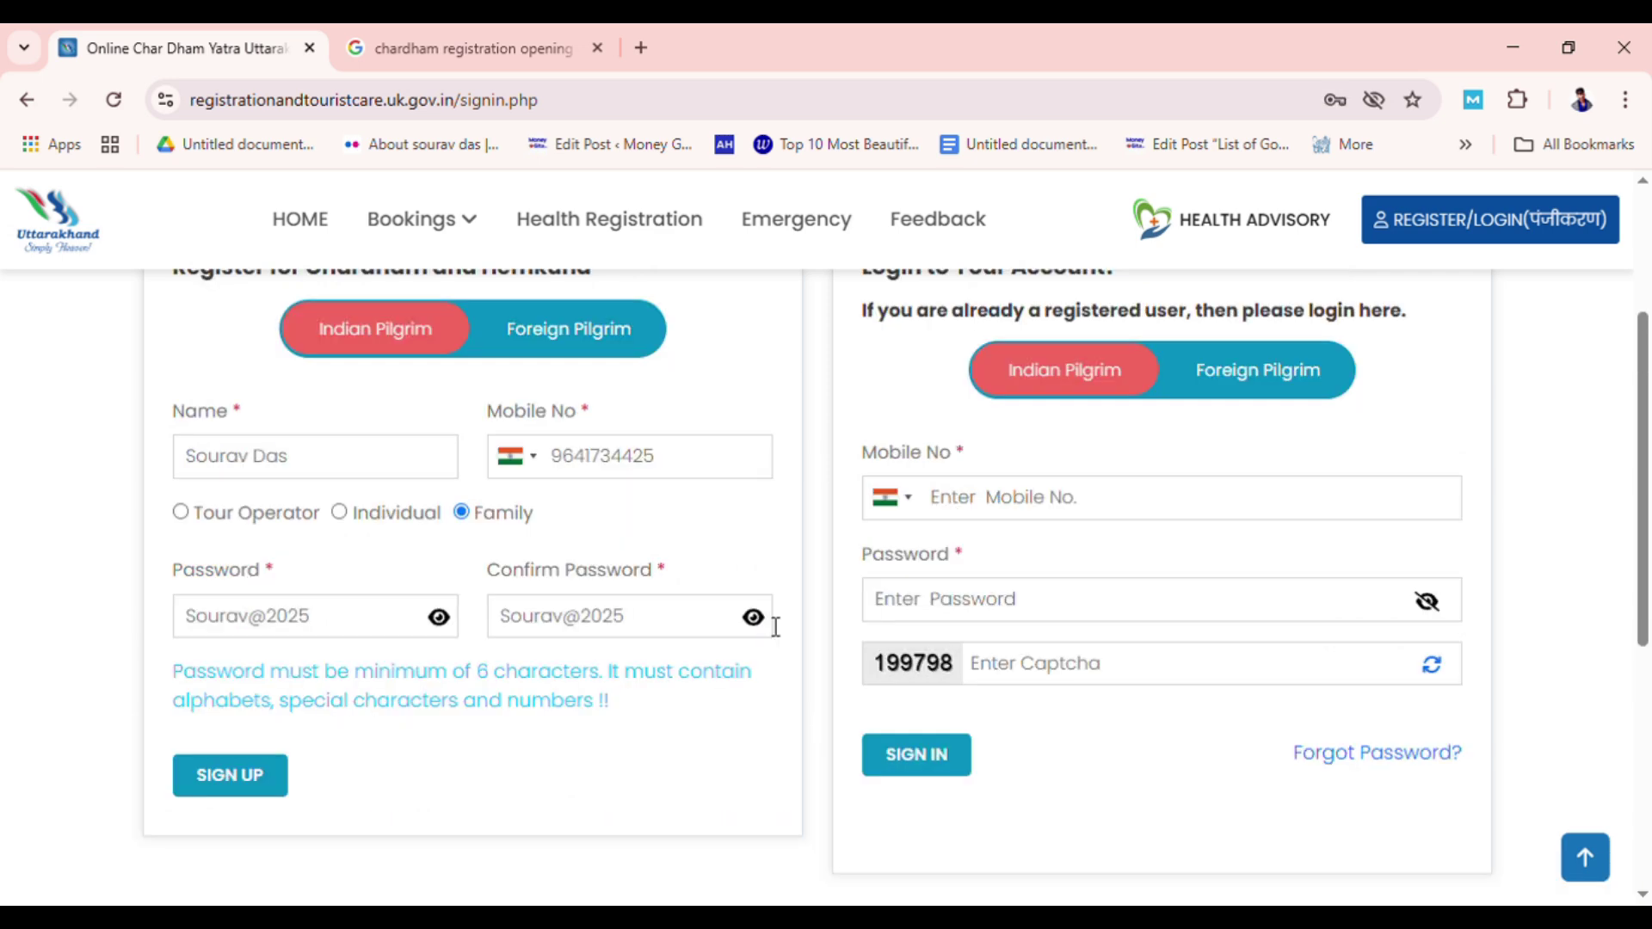
{"action": "left_click", "coordinate": [234, 790]}
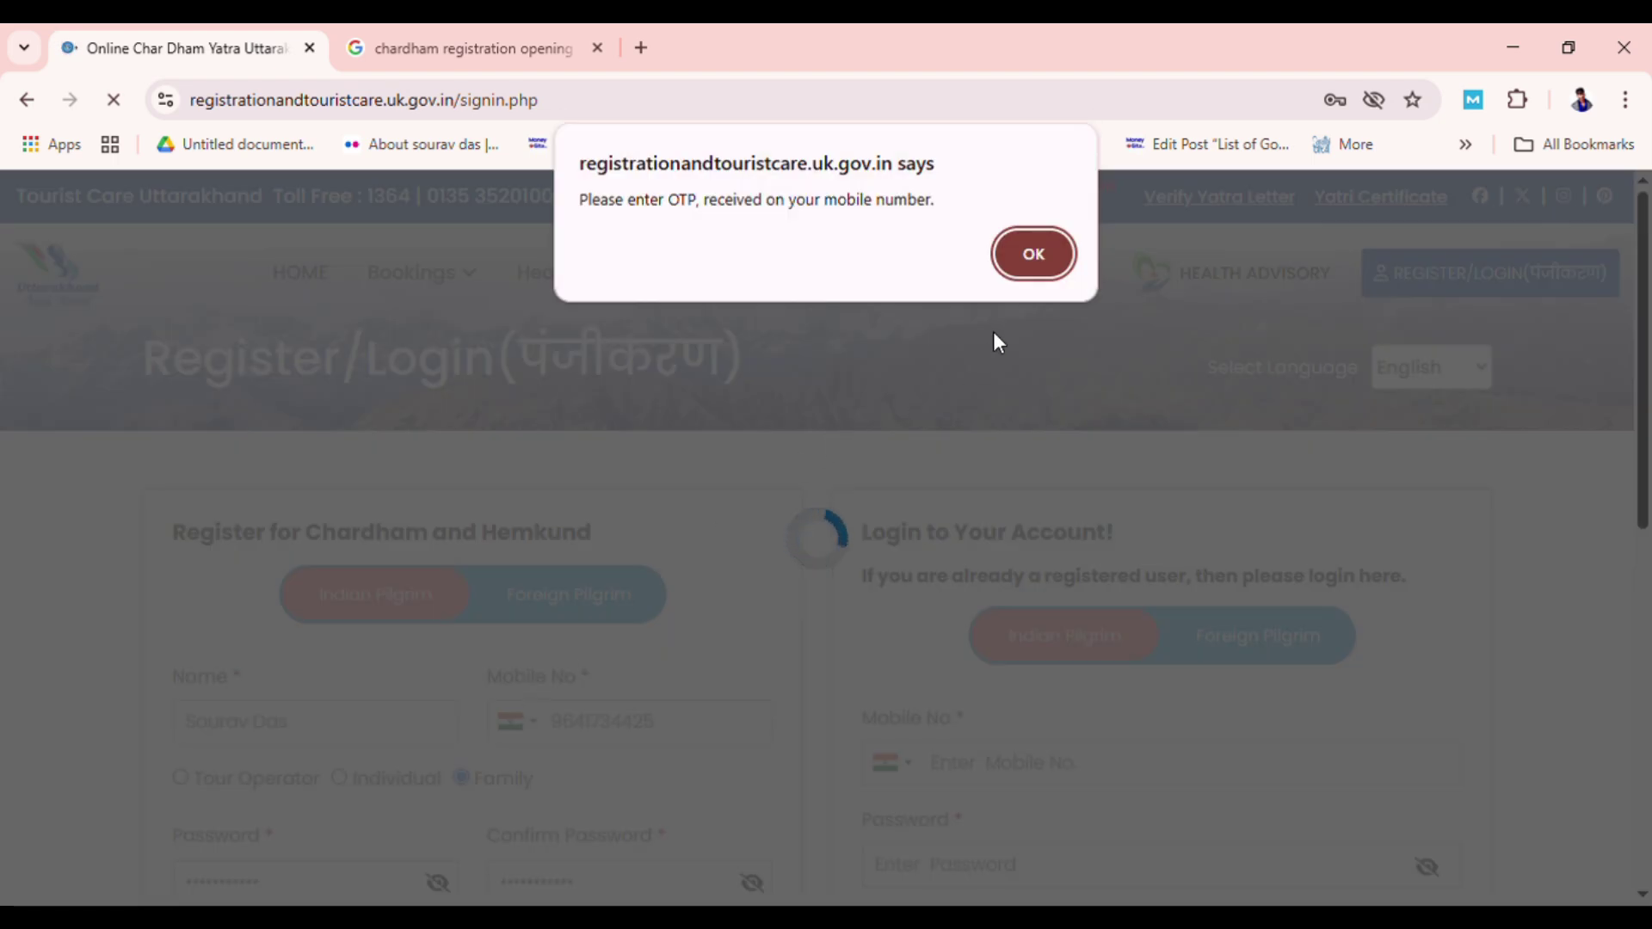
Step: Verify the new account with the OTP received by SMS
{"action": "left_click", "coordinate": [1033, 274]}
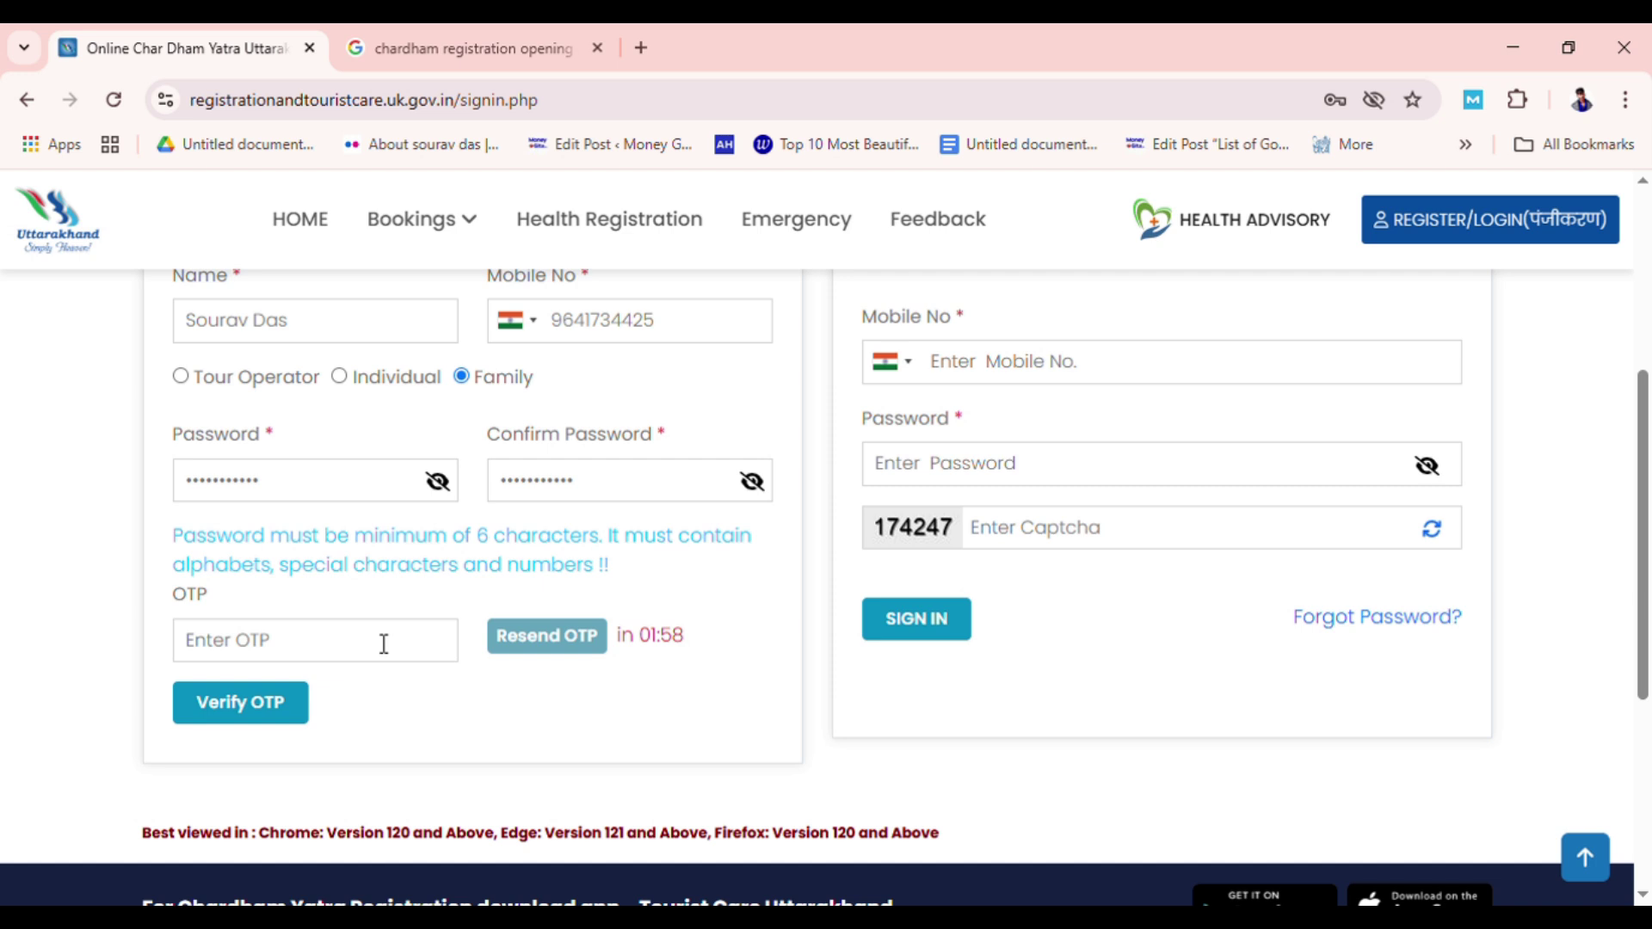
{"action": "left_click", "coordinate": [384, 643]}
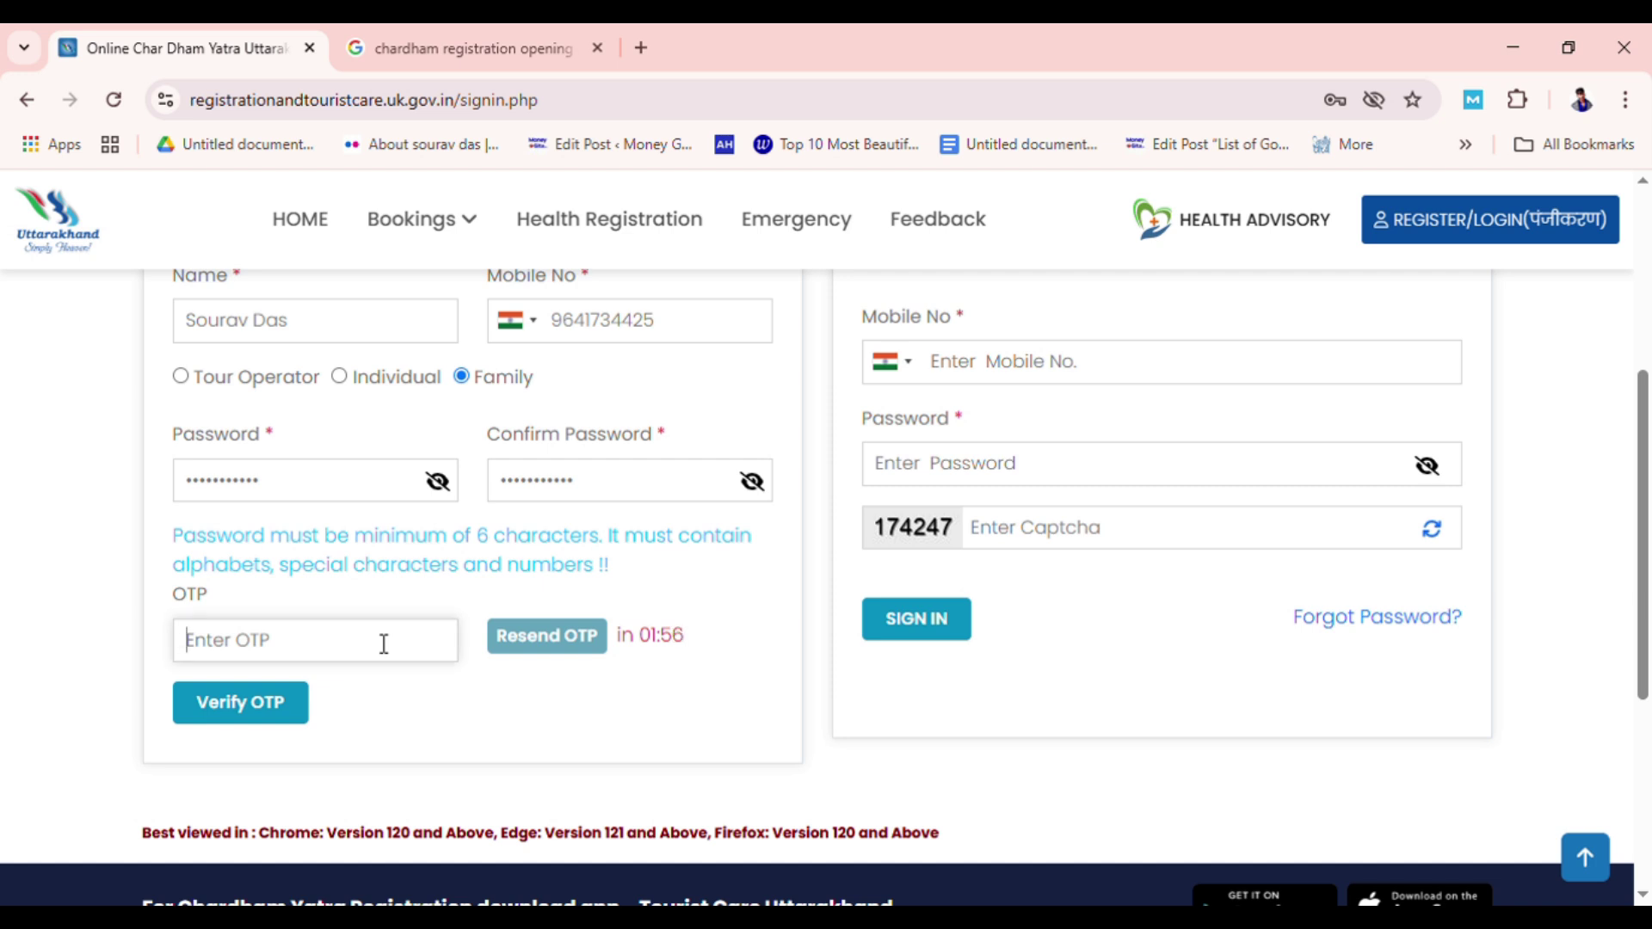
{"action": "left_click", "coordinate": [297, 697]}
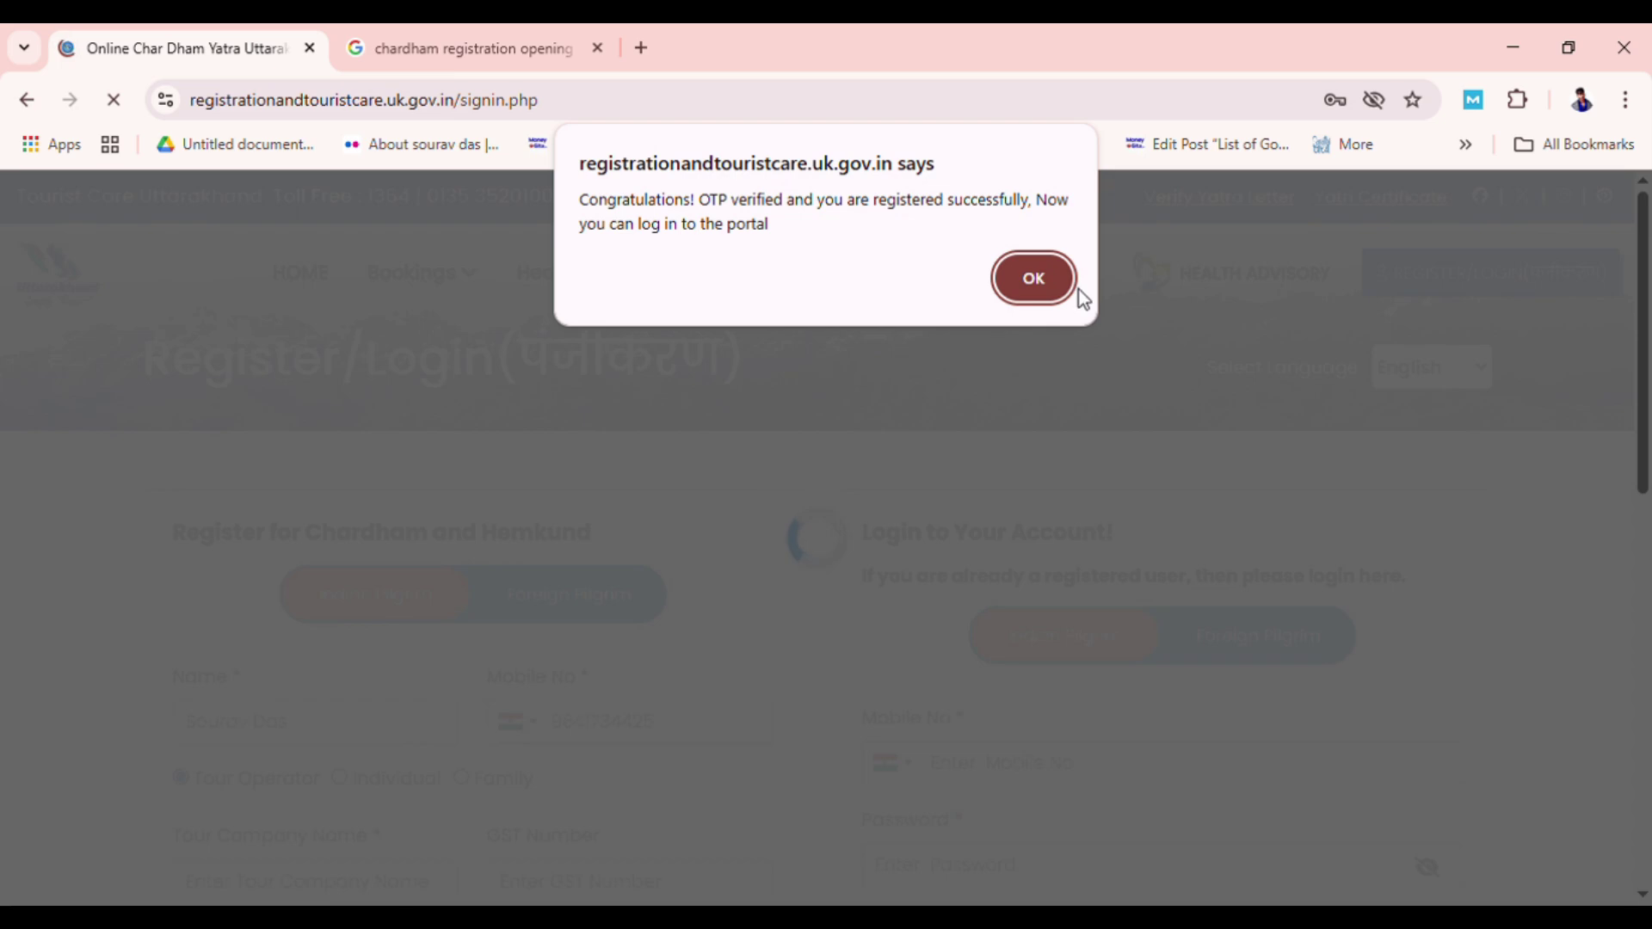
Step: Sign in with the registered mobile number, password and captcha
{"action": "left_click", "coordinate": [1057, 281]}
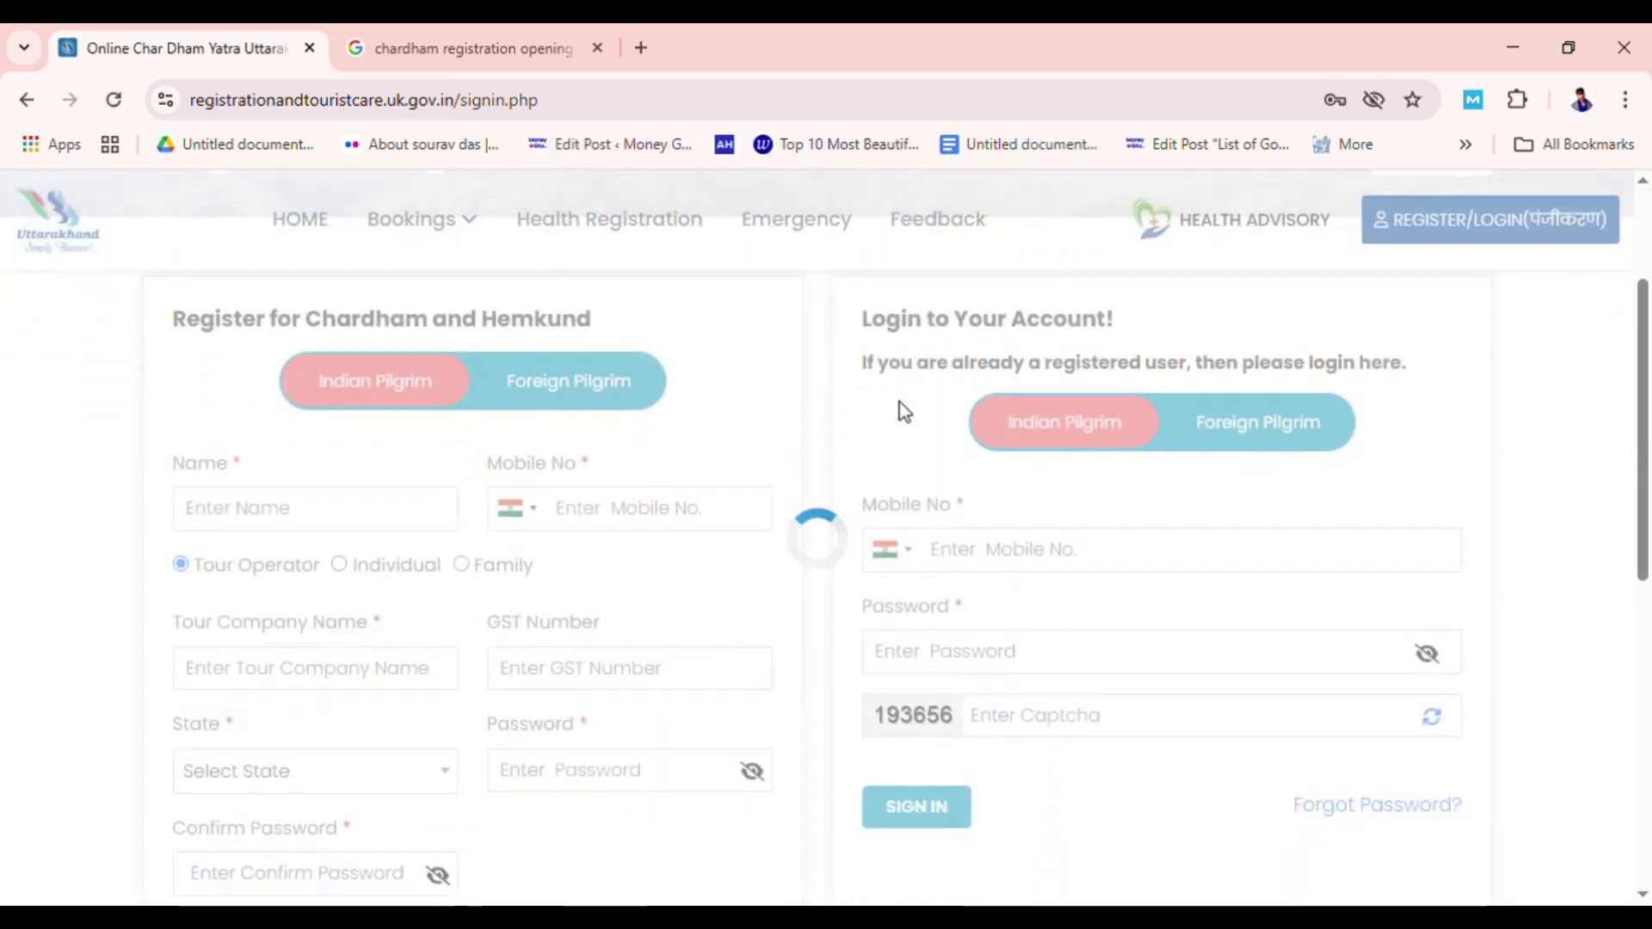
{"action": "scroll", "coordinate": [1067, 598], "scroll_direction": "down", "scroll_amount": 1}
{"action": "left_click", "coordinate": [974, 536]}
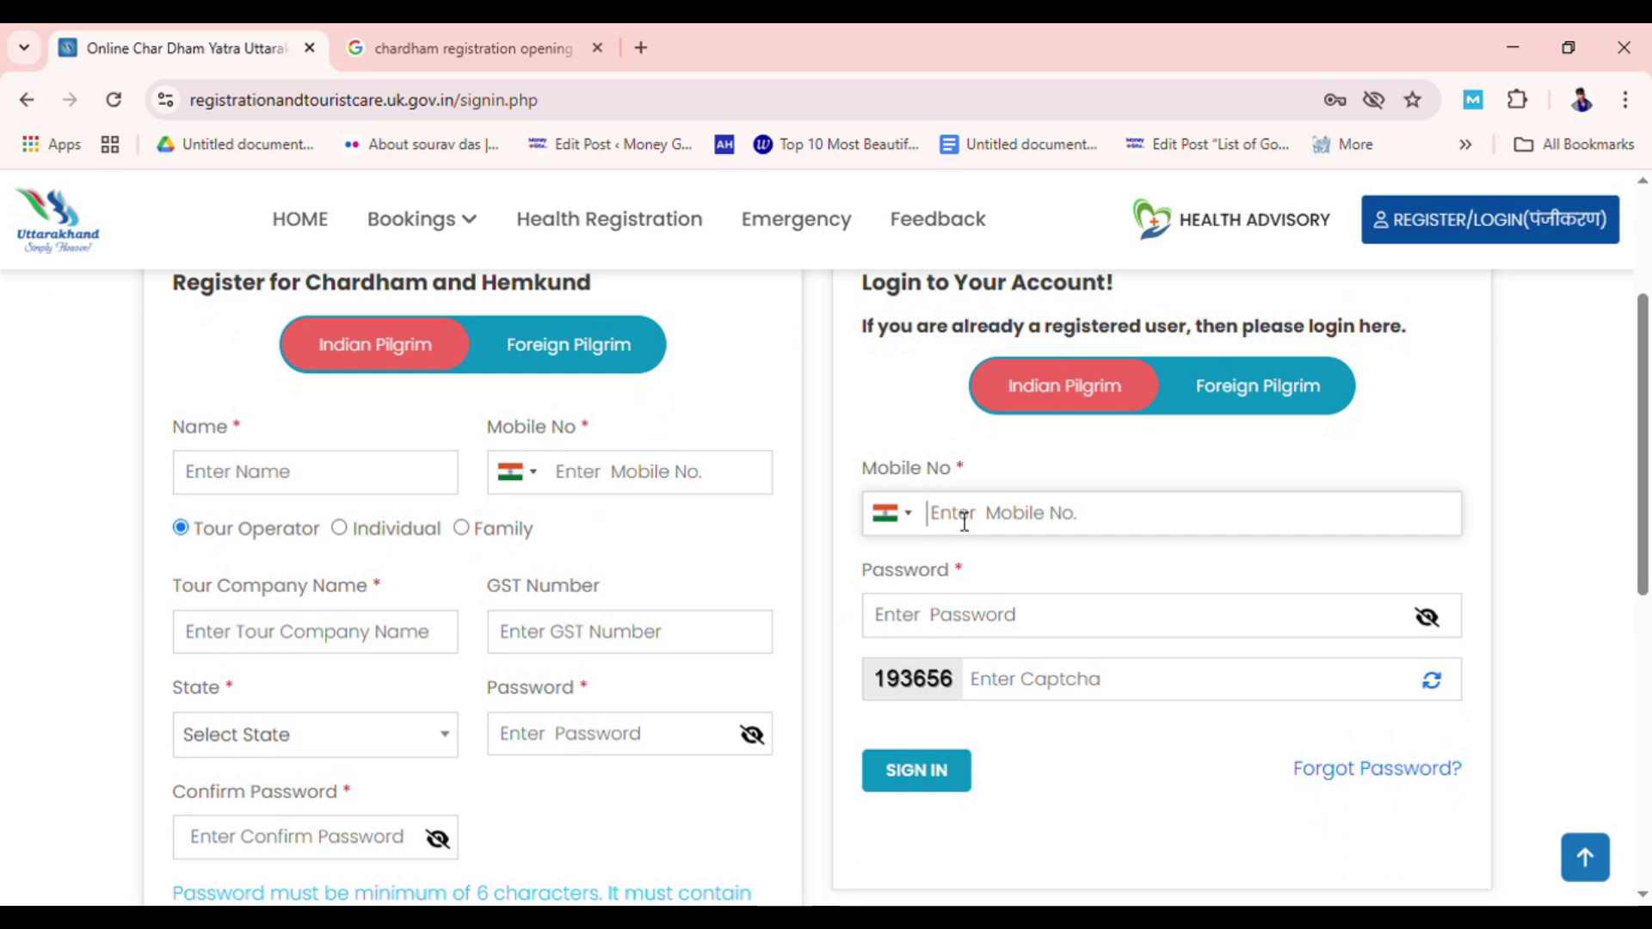
{"action": "left_click", "coordinate": [919, 628]}
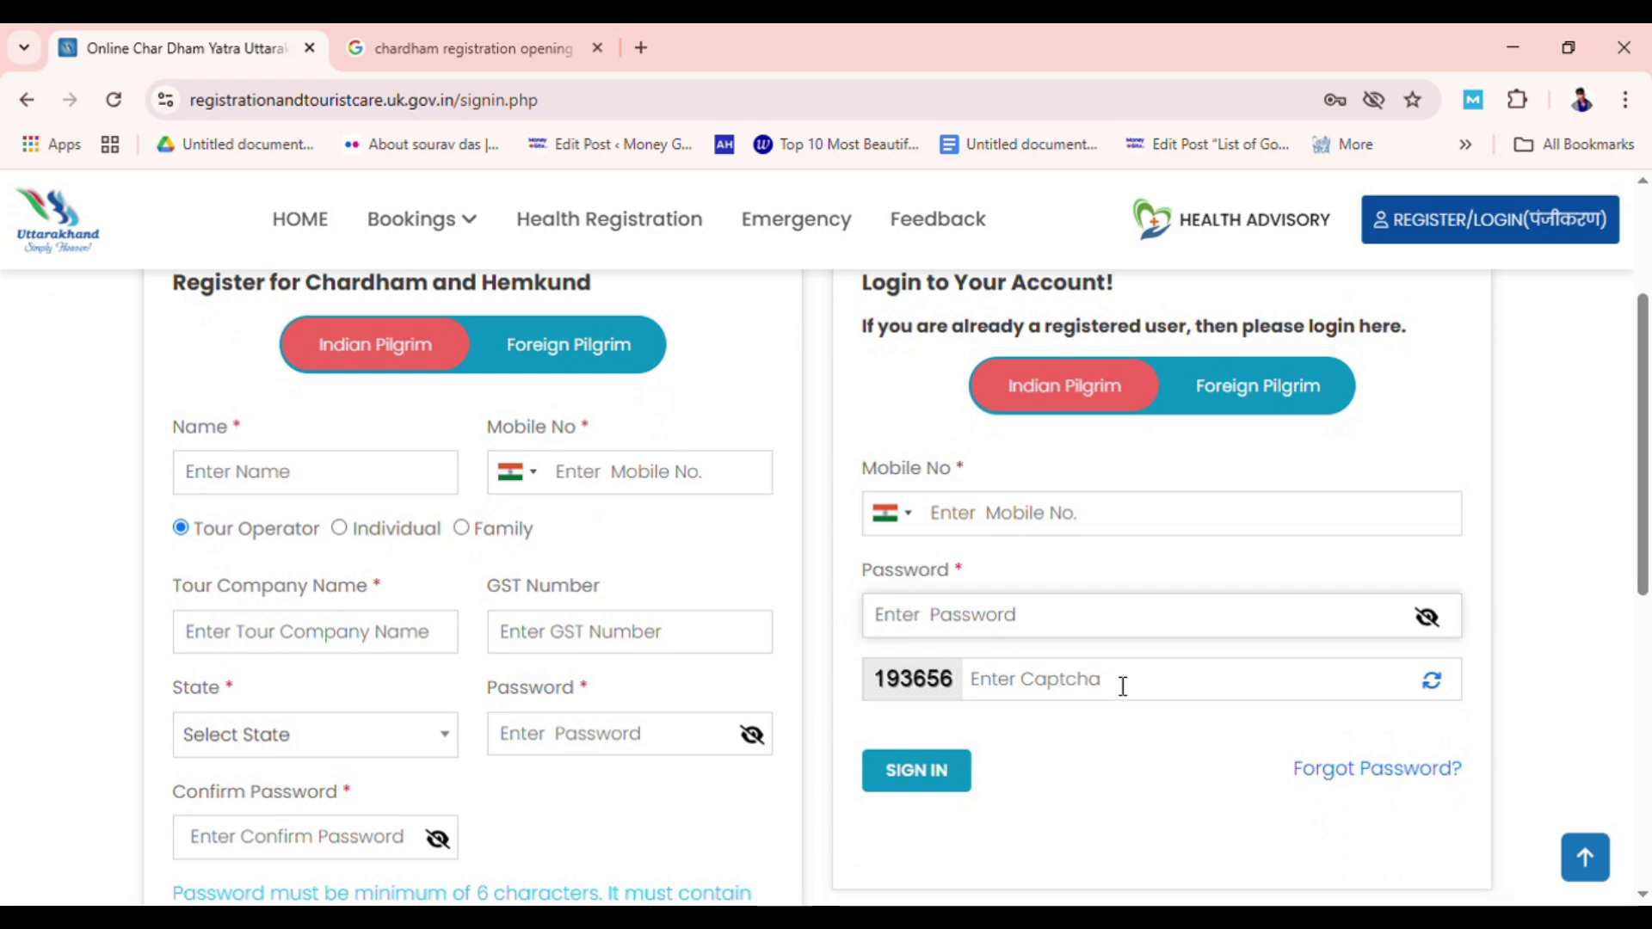
{"action": "left_click", "coordinate": [960, 689]}
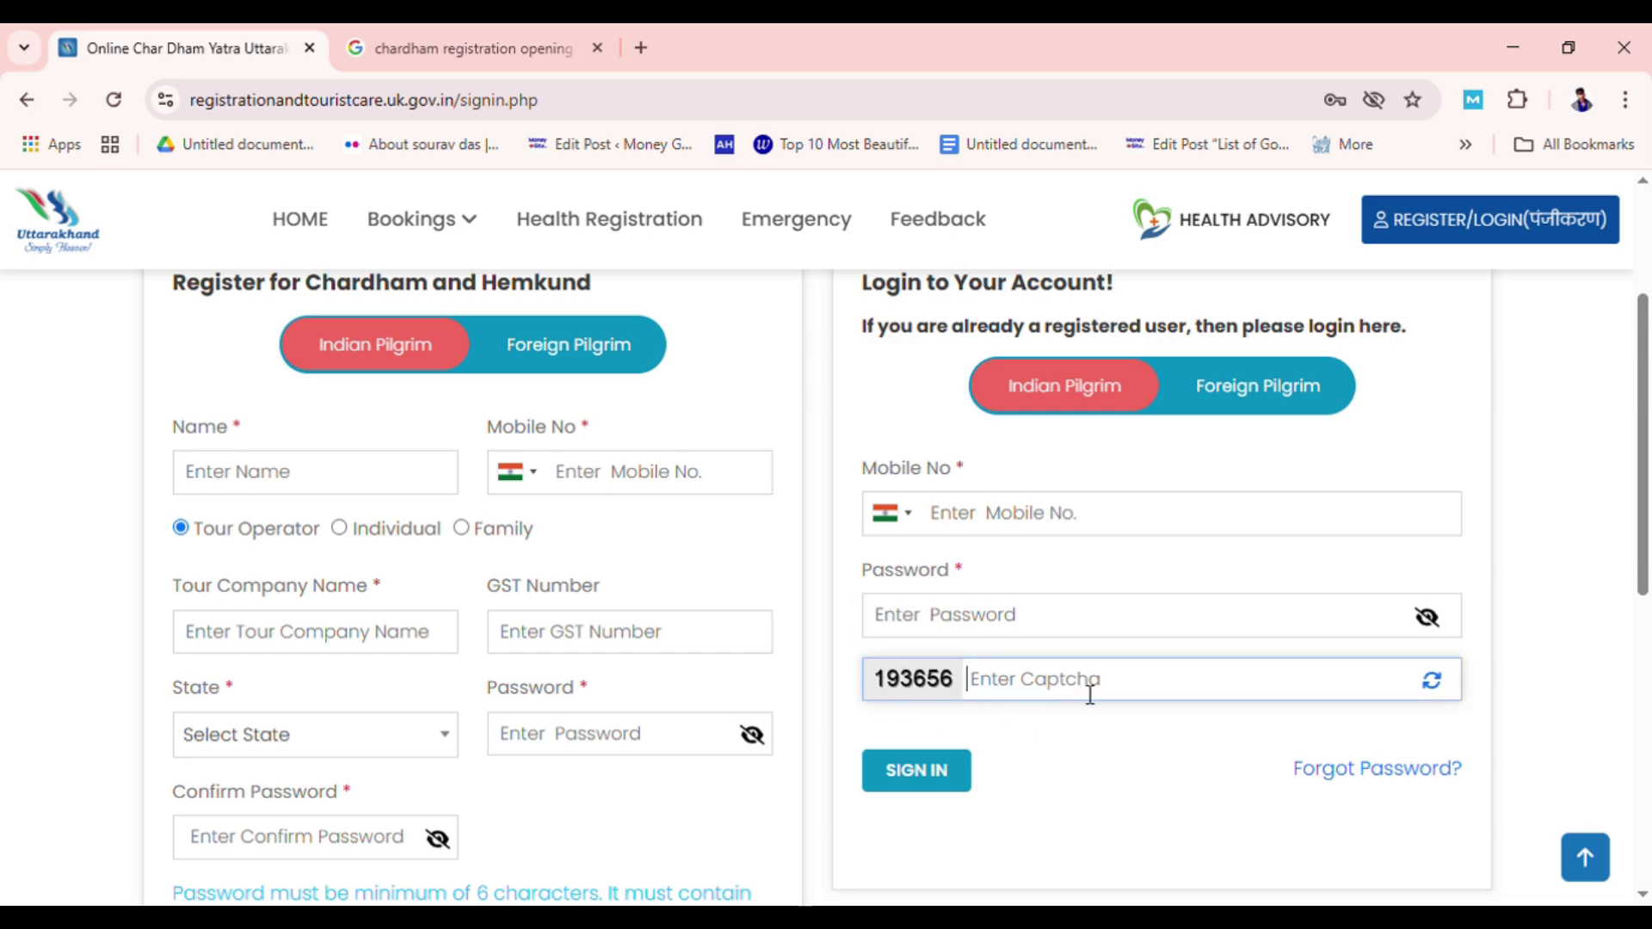
{"action": "left_click", "coordinate": [916, 770]}
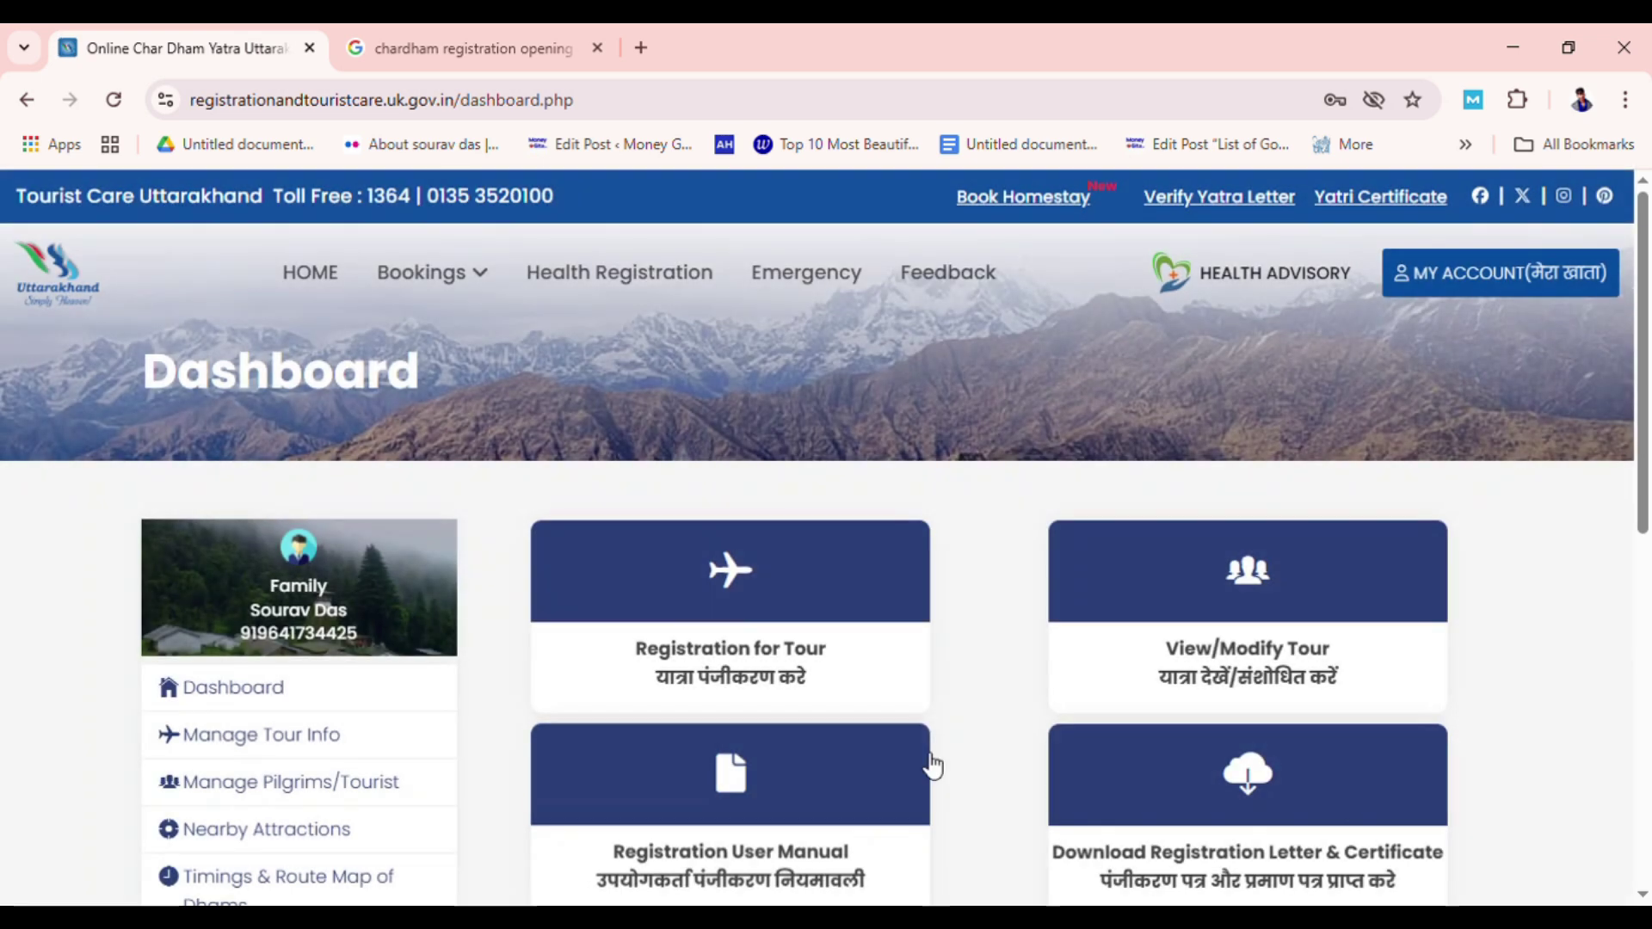
Step: Start a new Registration for Tour from the account dashboard
{"action": "scroll", "coordinate": [1394, 602], "scroll_direction": "down", "scroll_amount": 3}
{"action": "scroll", "coordinate": [885, 682], "scroll_direction": "up", "scroll_amount": 1}
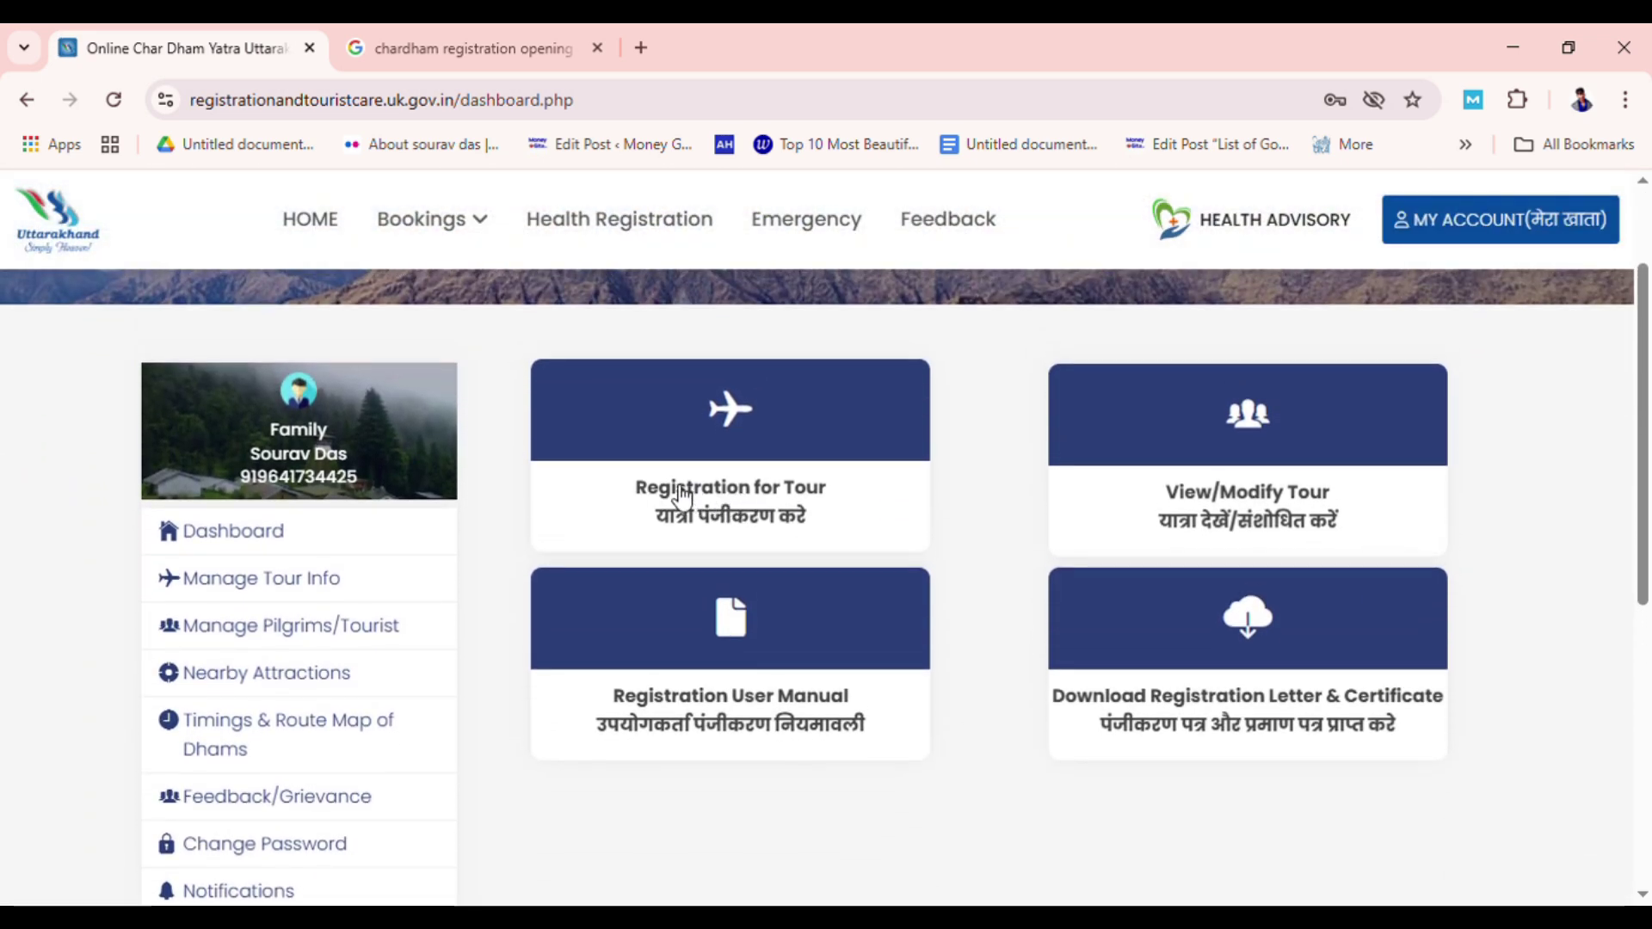
{"action": "left_click", "coordinate": [736, 479]}
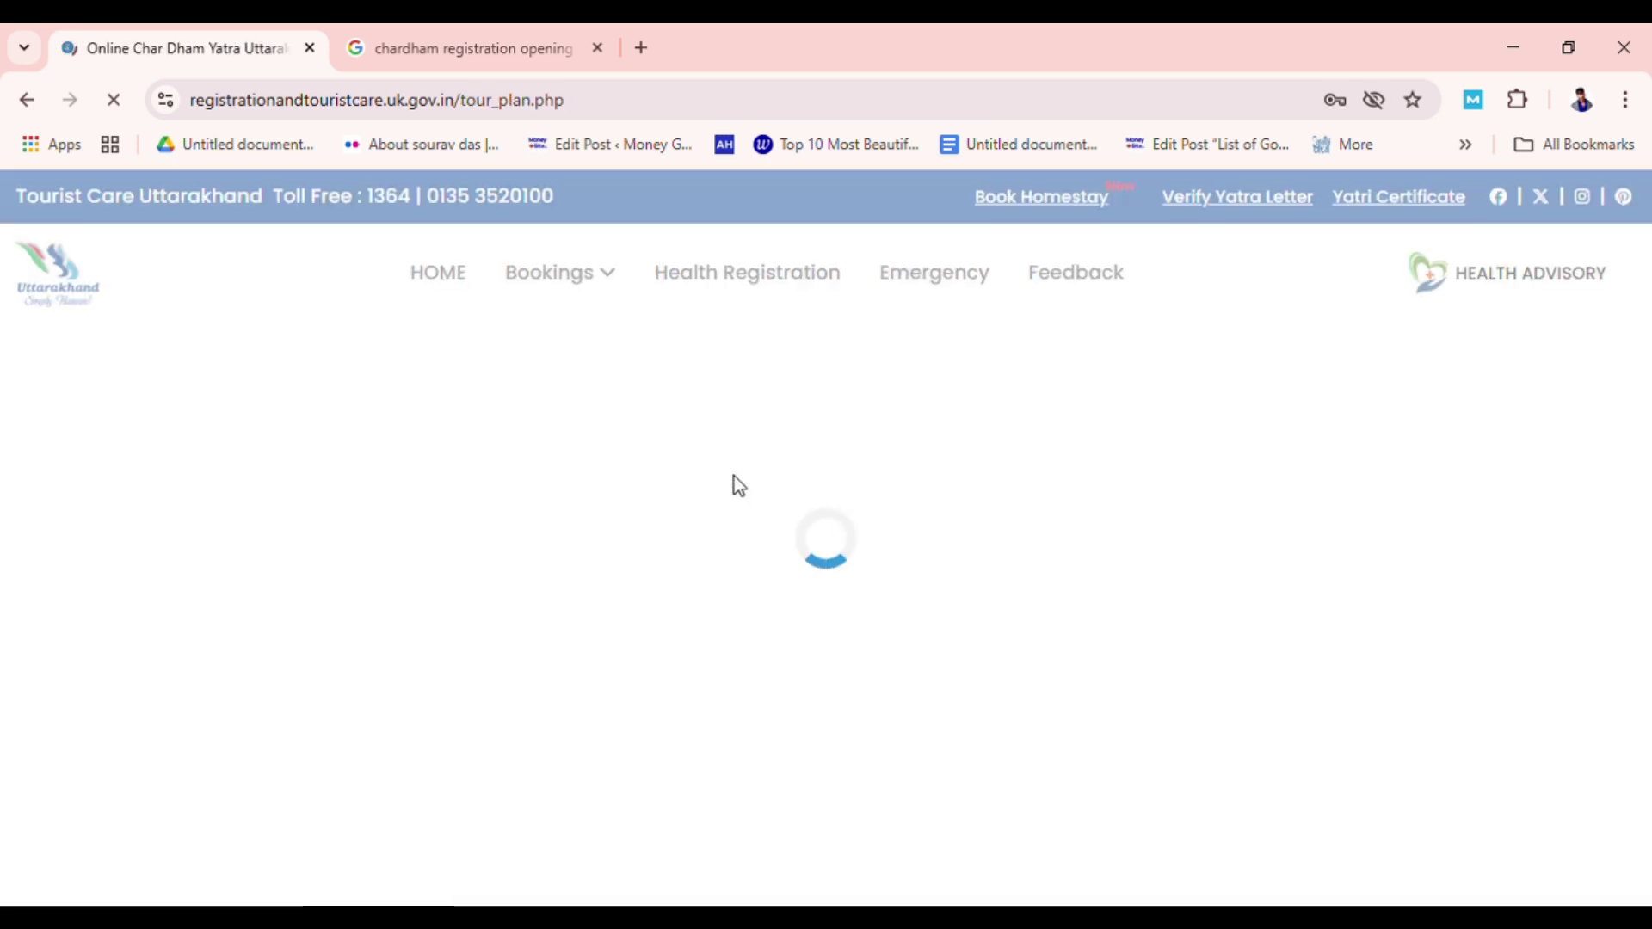
Step: Set the tour dates to 22-05-2025 through 30-05-2025 and enter 5 tourists
{"action": "scroll", "coordinate": [735, 477], "scroll_direction": "down", "scroll_amount": 2}
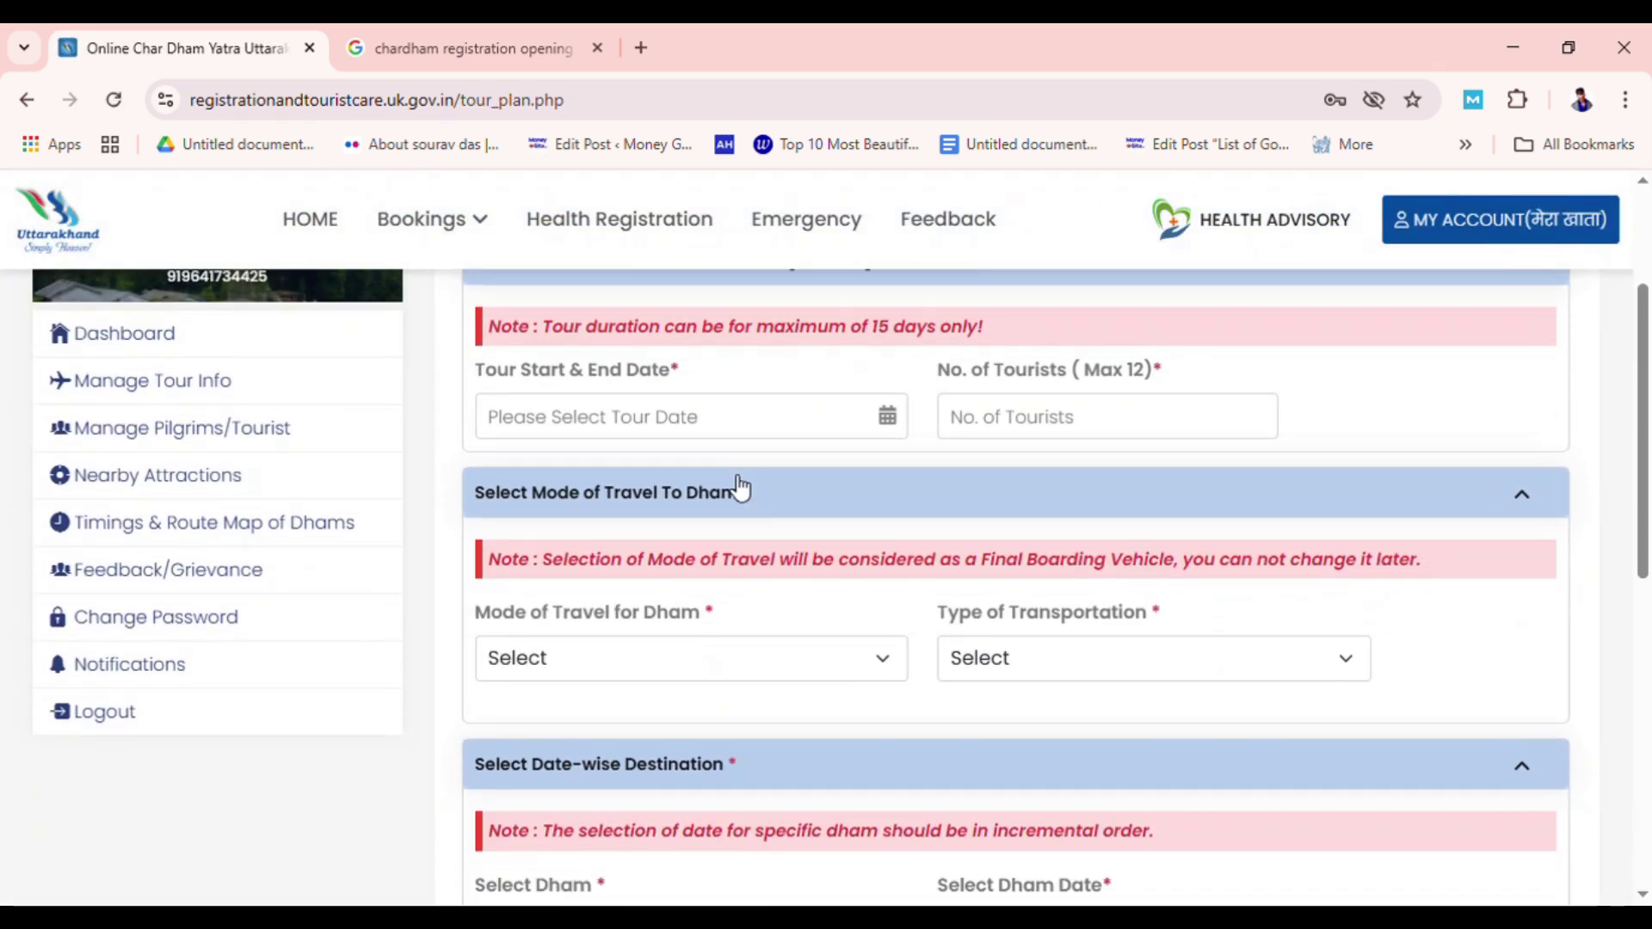
{"action": "scroll", "coordinate": [579, 484], "scroll_direction": "up", "scroll_amount": 1}
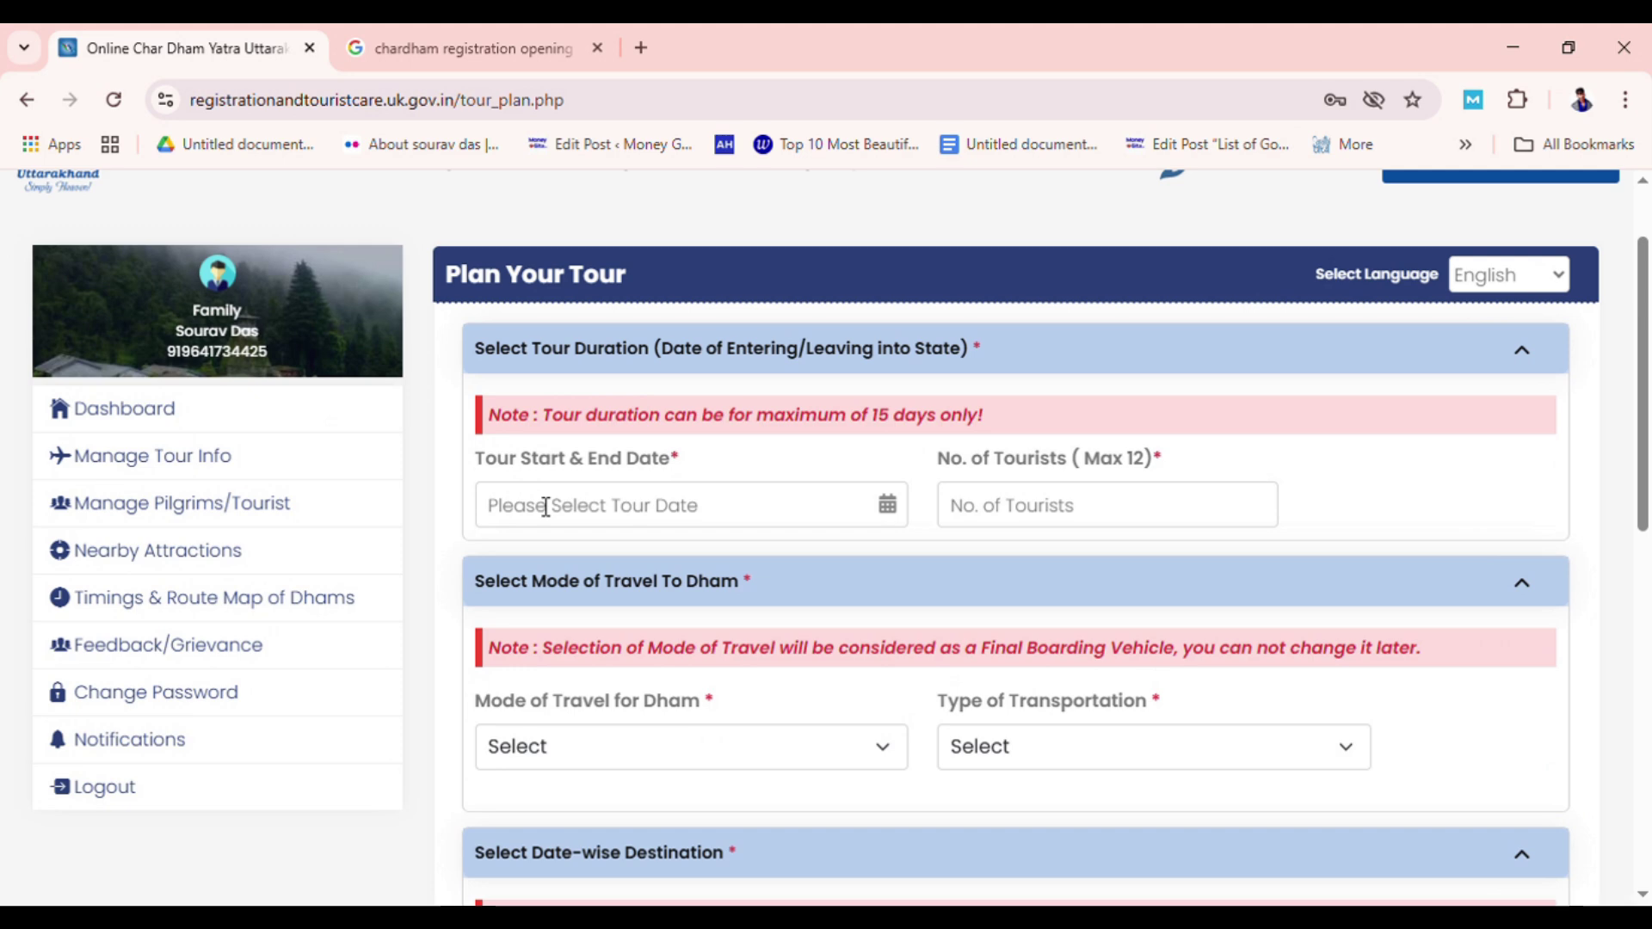
{"action": "left_click", "coordinate": [603, 520]}
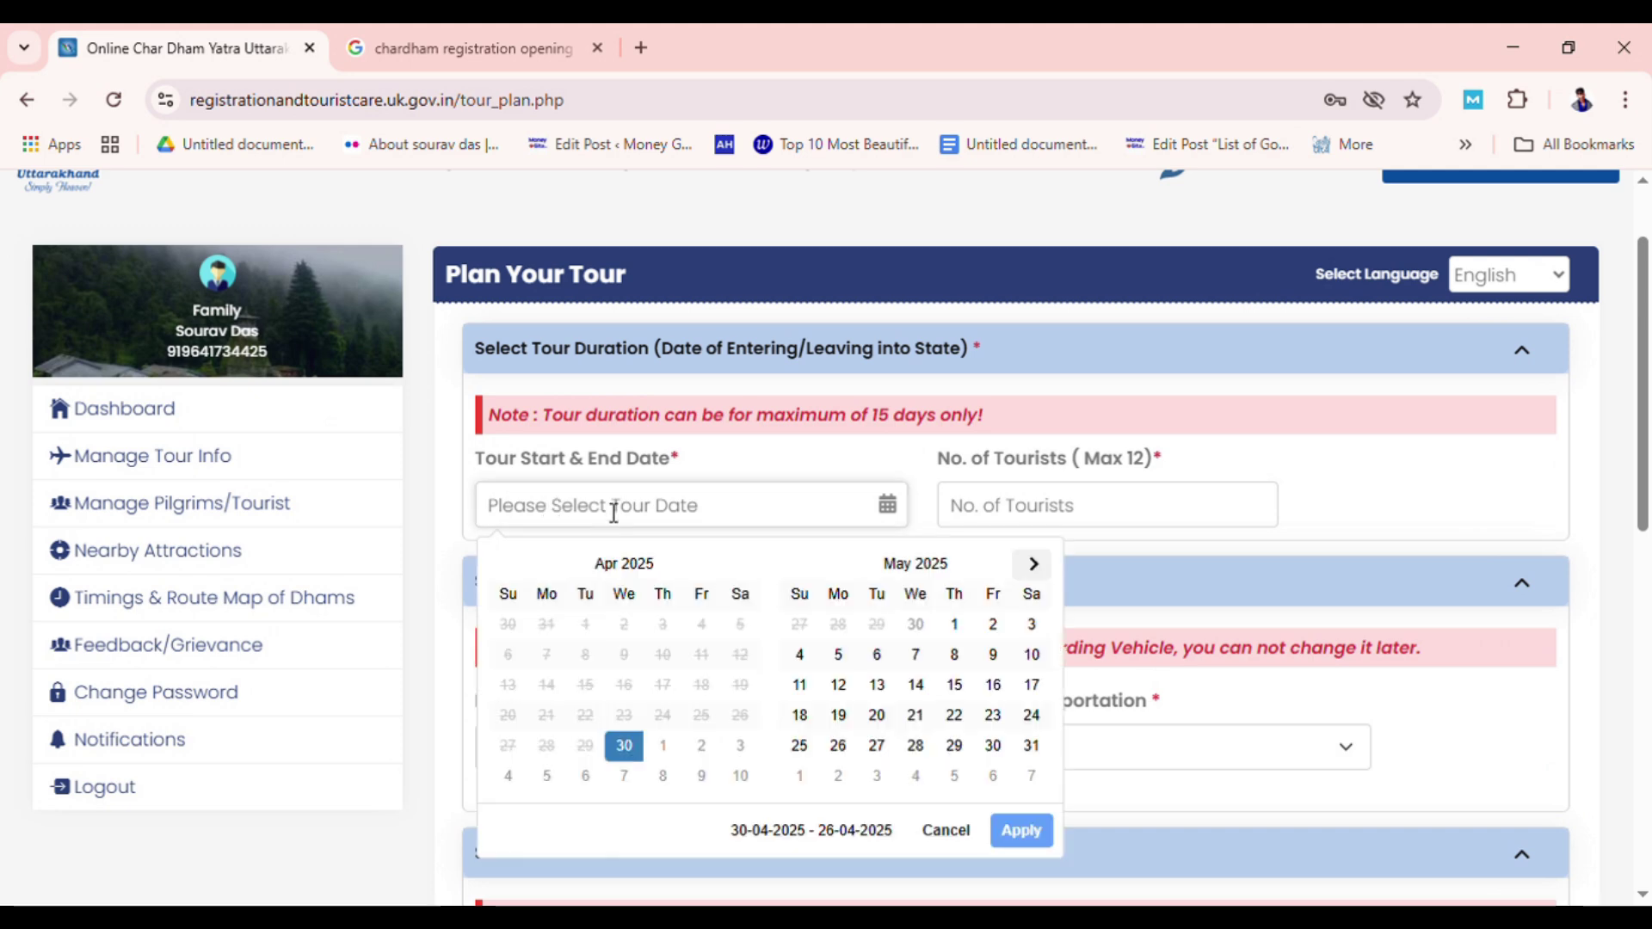
{"action": "left_click", "coordinate": [1036, 565]}
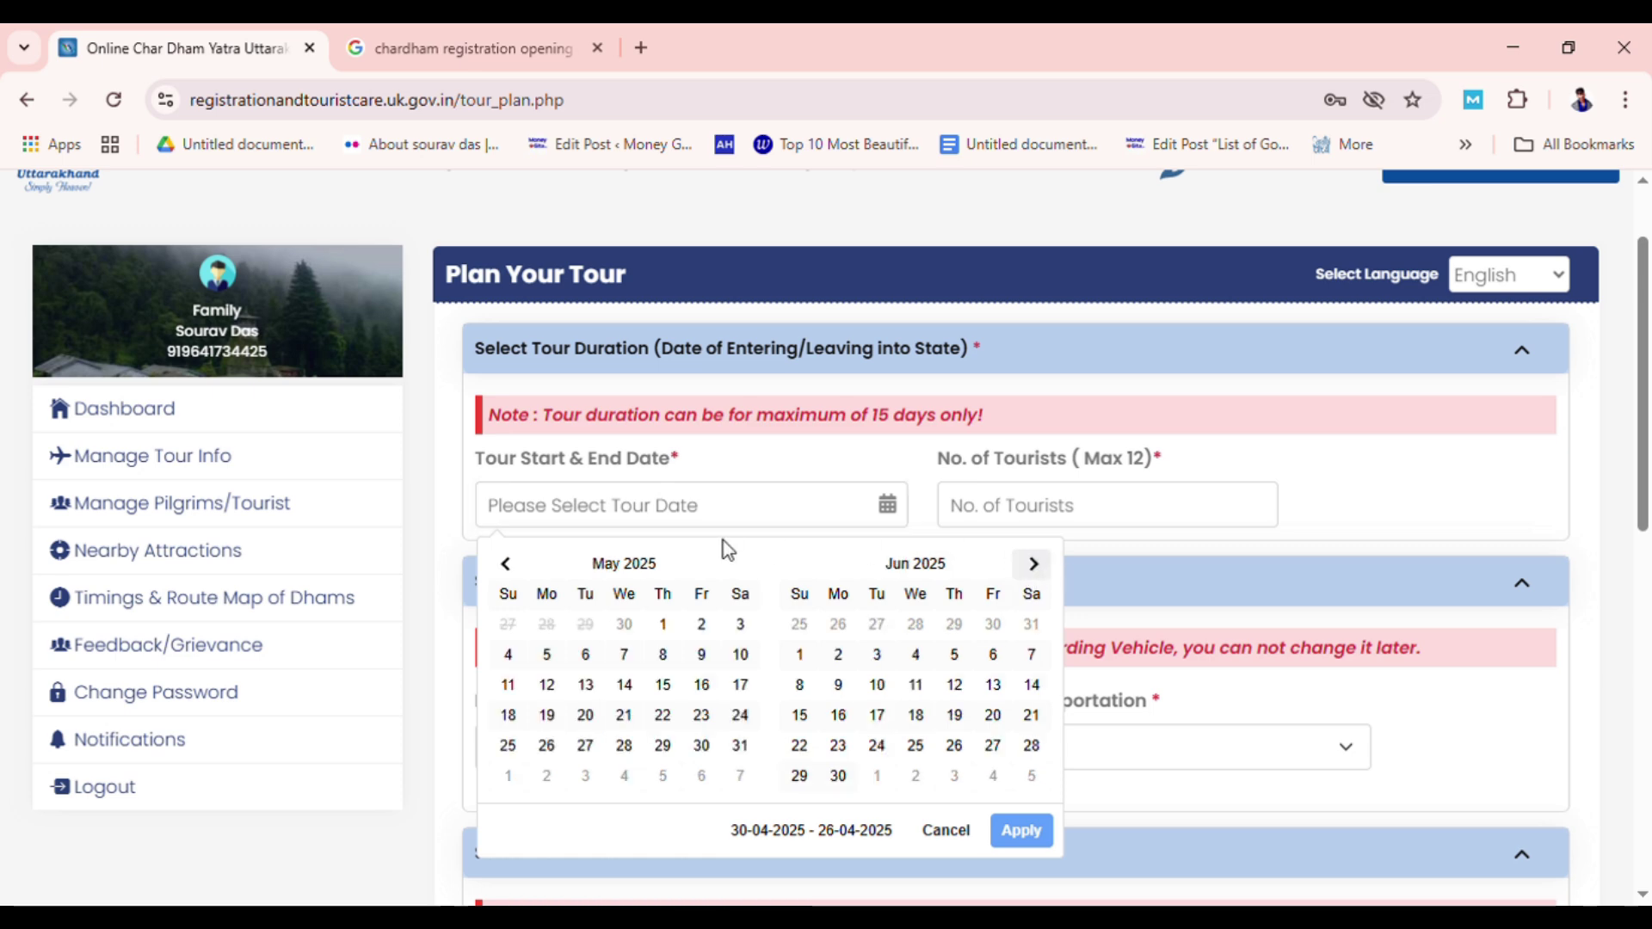
{"action": "left_click", "coordinate": [670, 725]}
{"action": "left_click", "coordinate": [714, 748]}
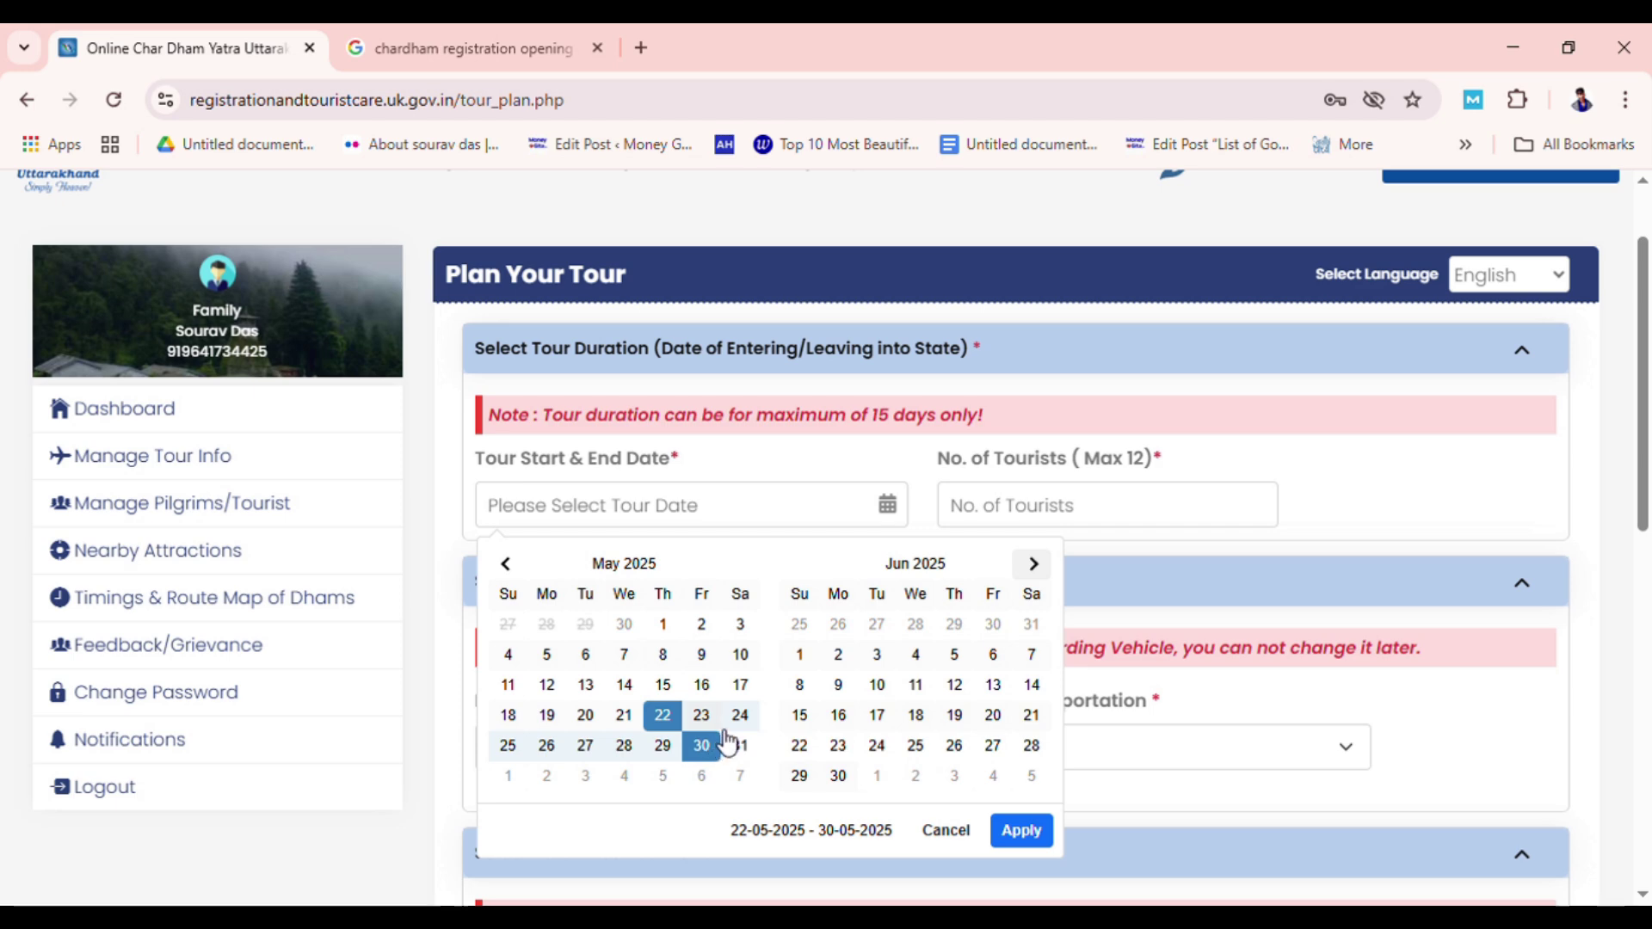
{"action": "left_click", "coordinate": [1028, 833]}
{"action": "left_click", "coordinate": [965, 516]}
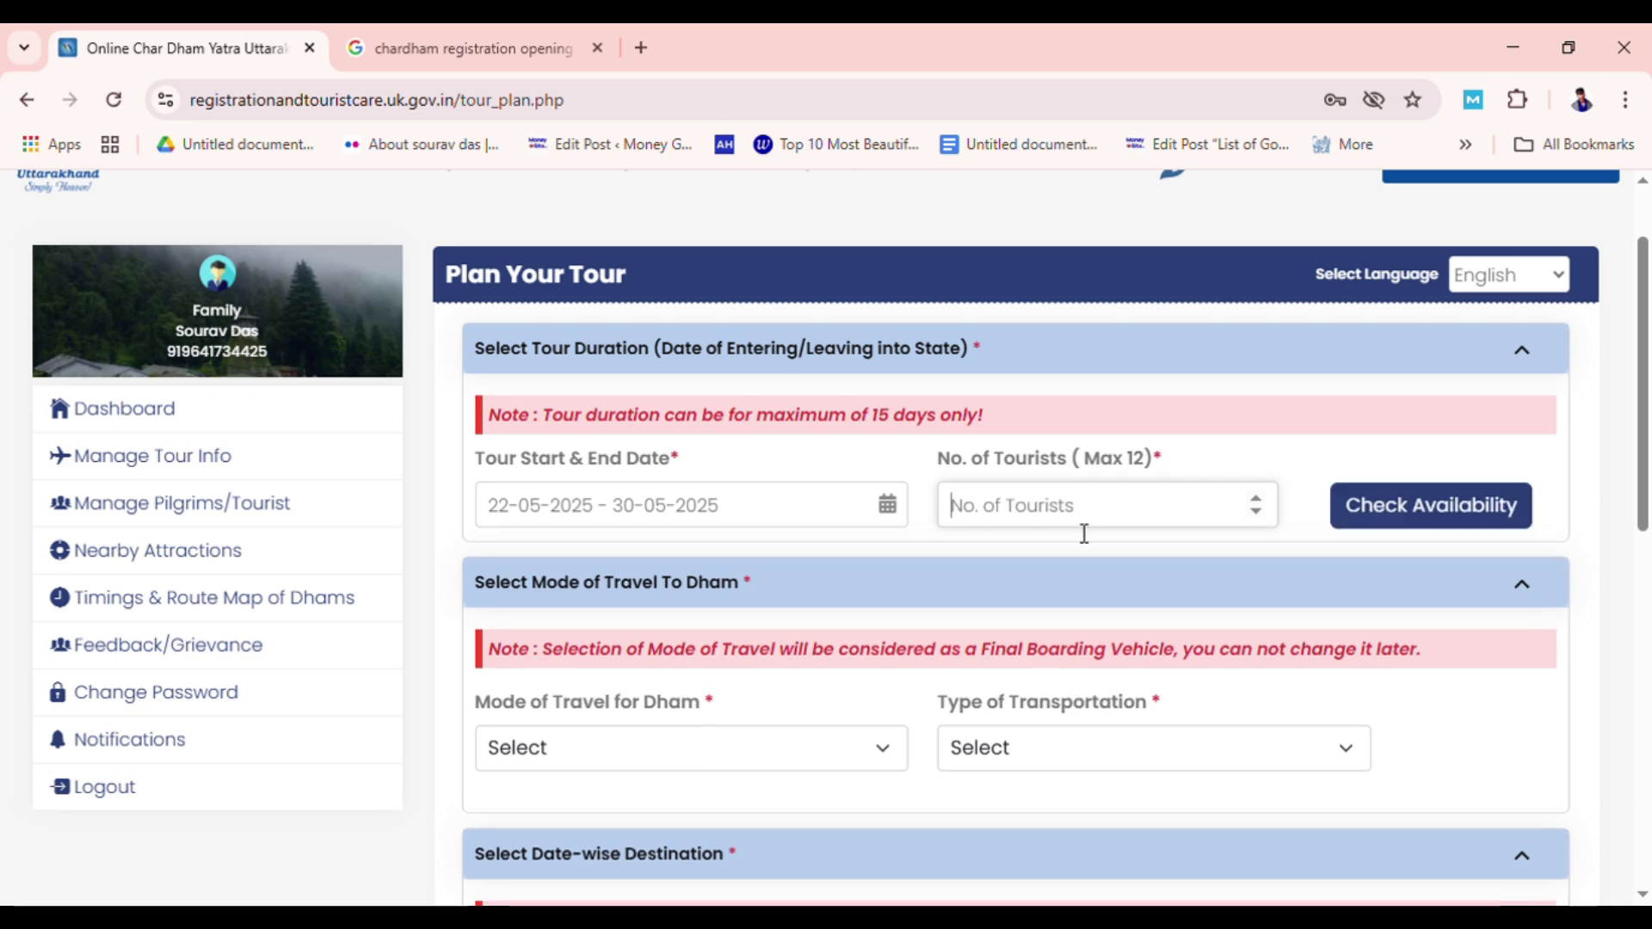
{"action": "type", "text": "5"}
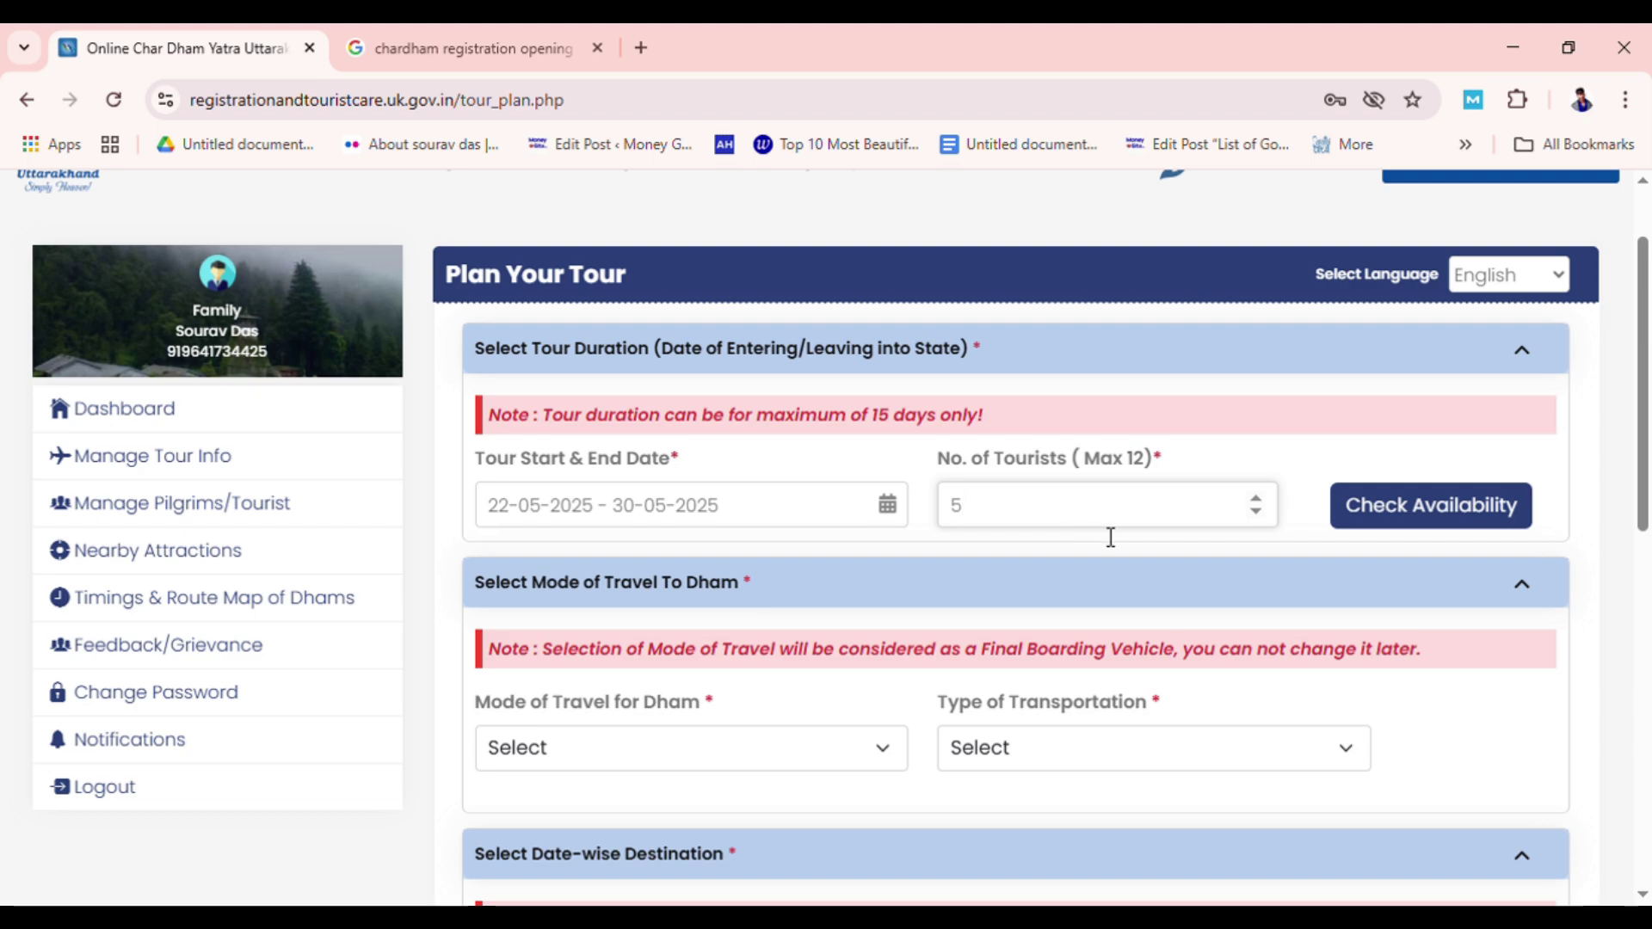
Step: Check availability and scroll through each dham's May 2025 available slots
{"action": "left_click", "coordinate": [1438, 508]}
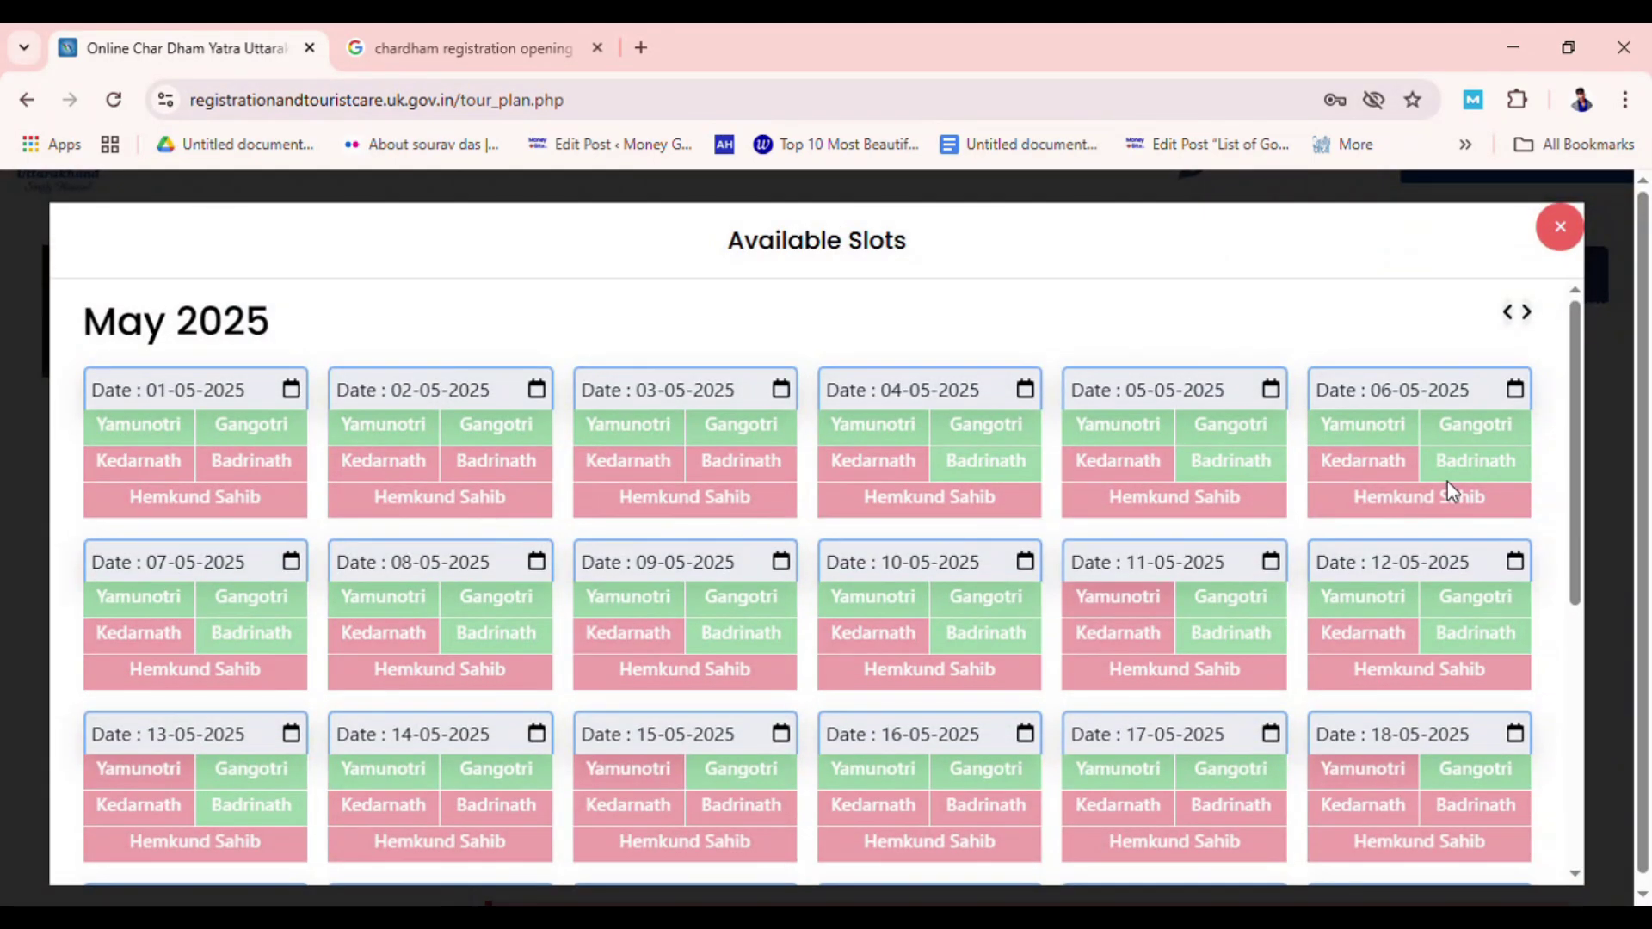
{"action": "scroll", "coordinate": [1394, 465], "scroll_direction": "down", "scroll_amount": 5}
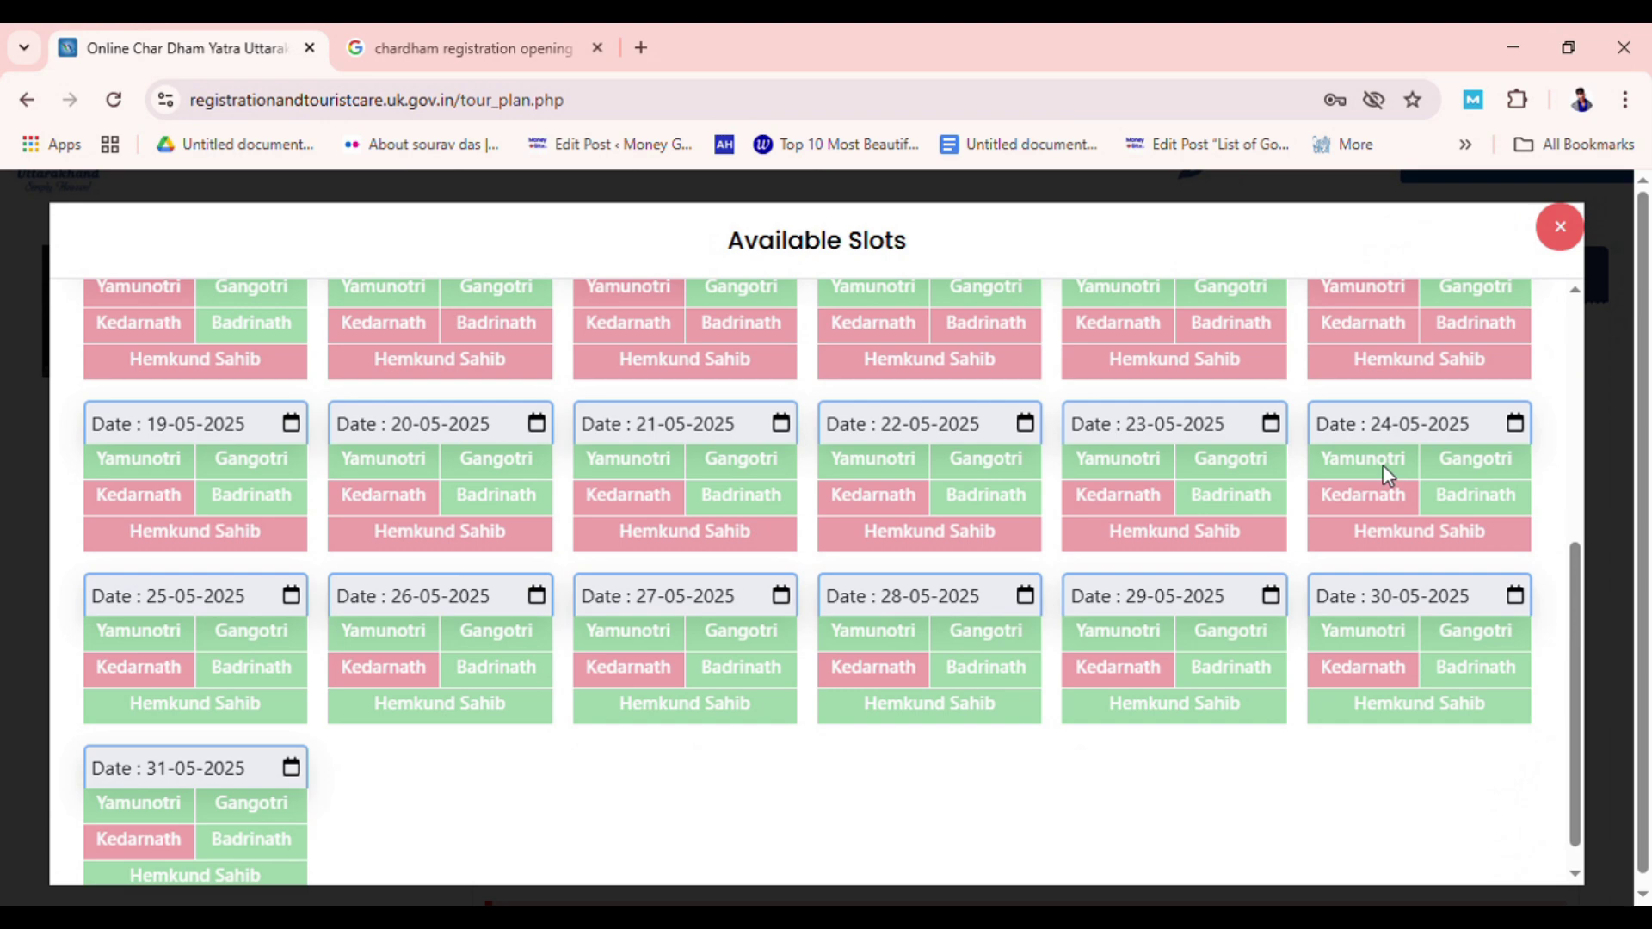
{"action": "scroll", "coordinate": [1382, 462], "scroll_direction": "down", "scroll_amount": 1}
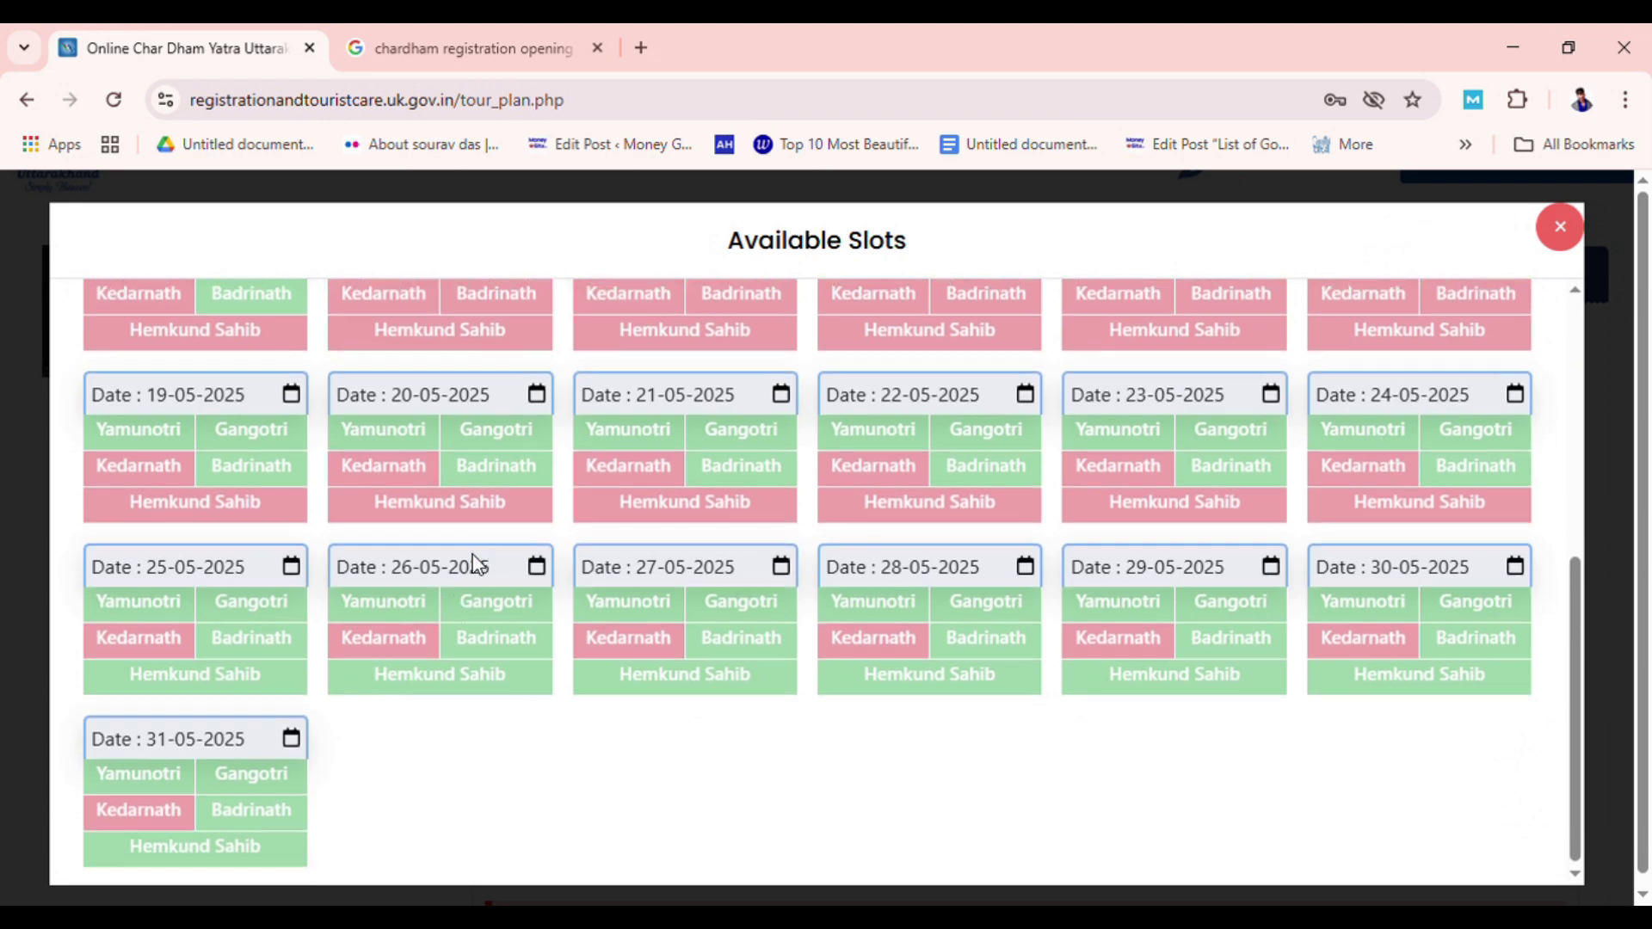
{"action": "scroll", "coordinate": [473, 559], "scroll_direction": "up", "scroll_amount": 6}
{"action": "scroll", "coordinate": [478, 538], "scroll_direction": "down", "scroll_amount": 6}
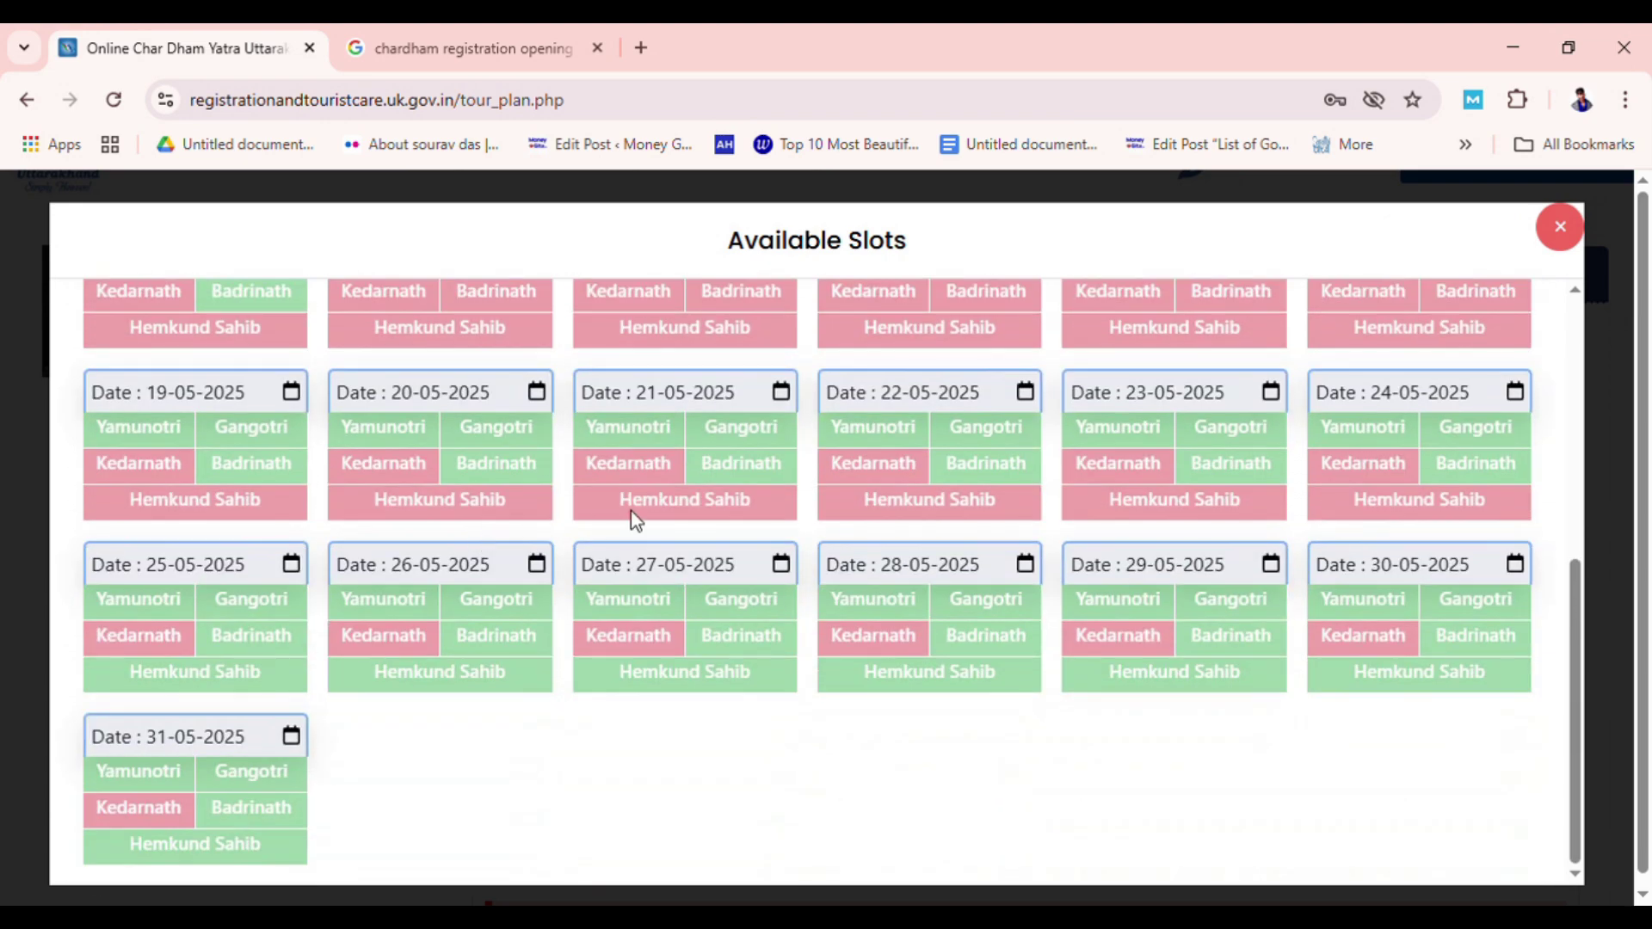
{"action": "scroll", "coordinate": [632, 510], "scroll_direction": "up", "scroll_amount": 6}
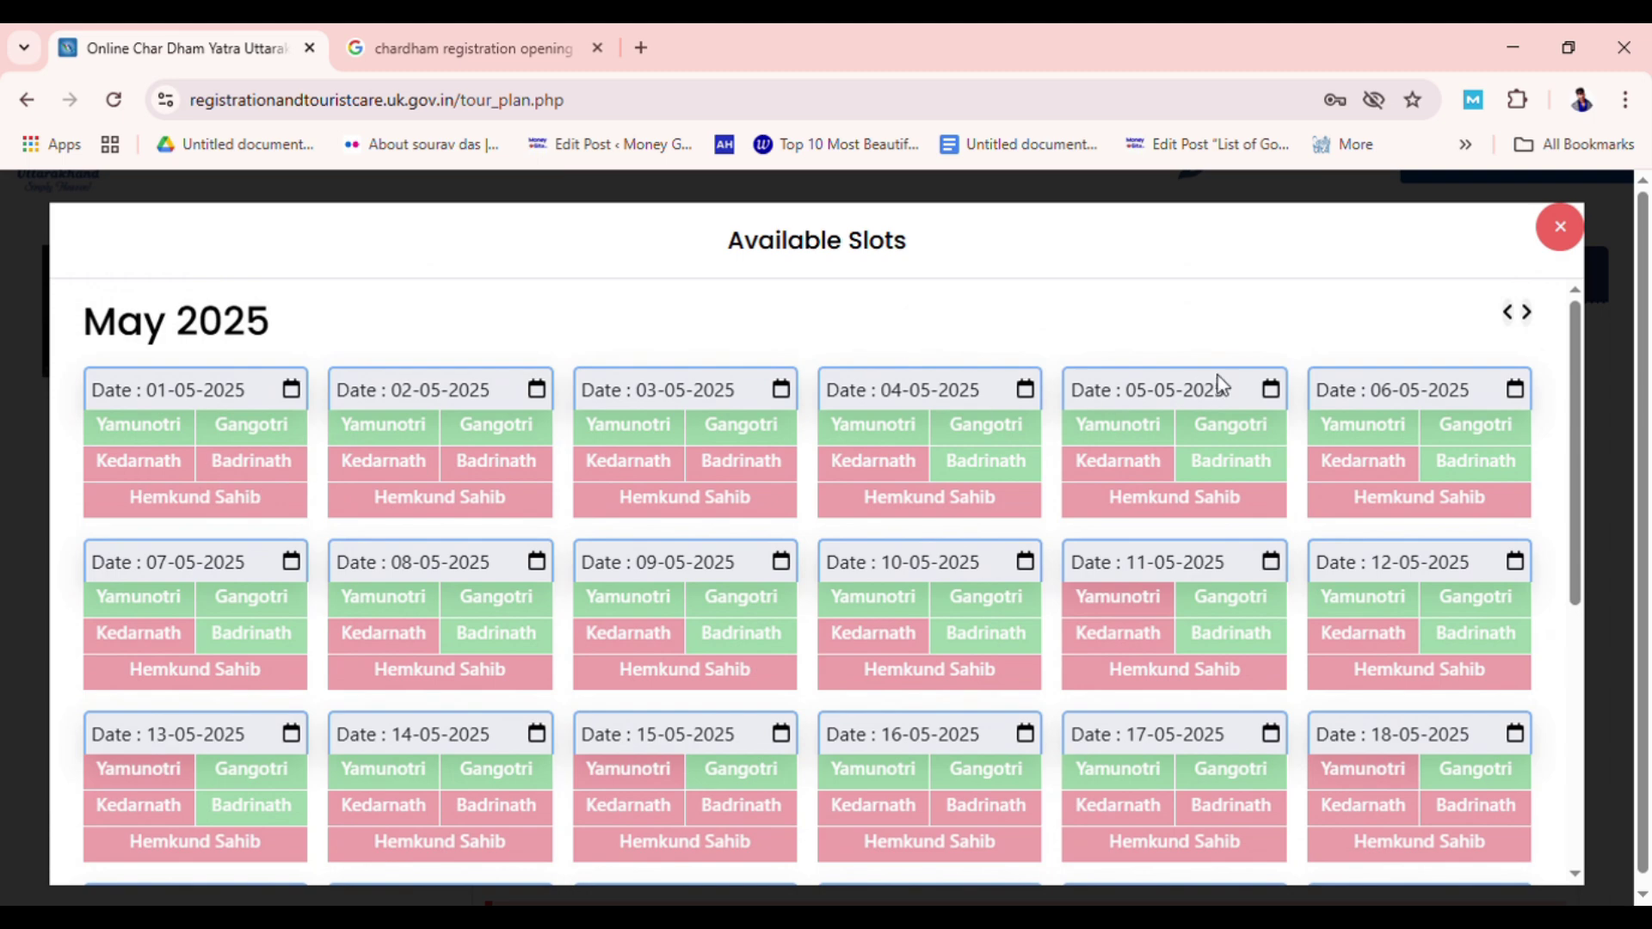
{"action": "scroll", "coordinate": [1221, 395], "scroll_direction": "down", "scroll_amount": 2}
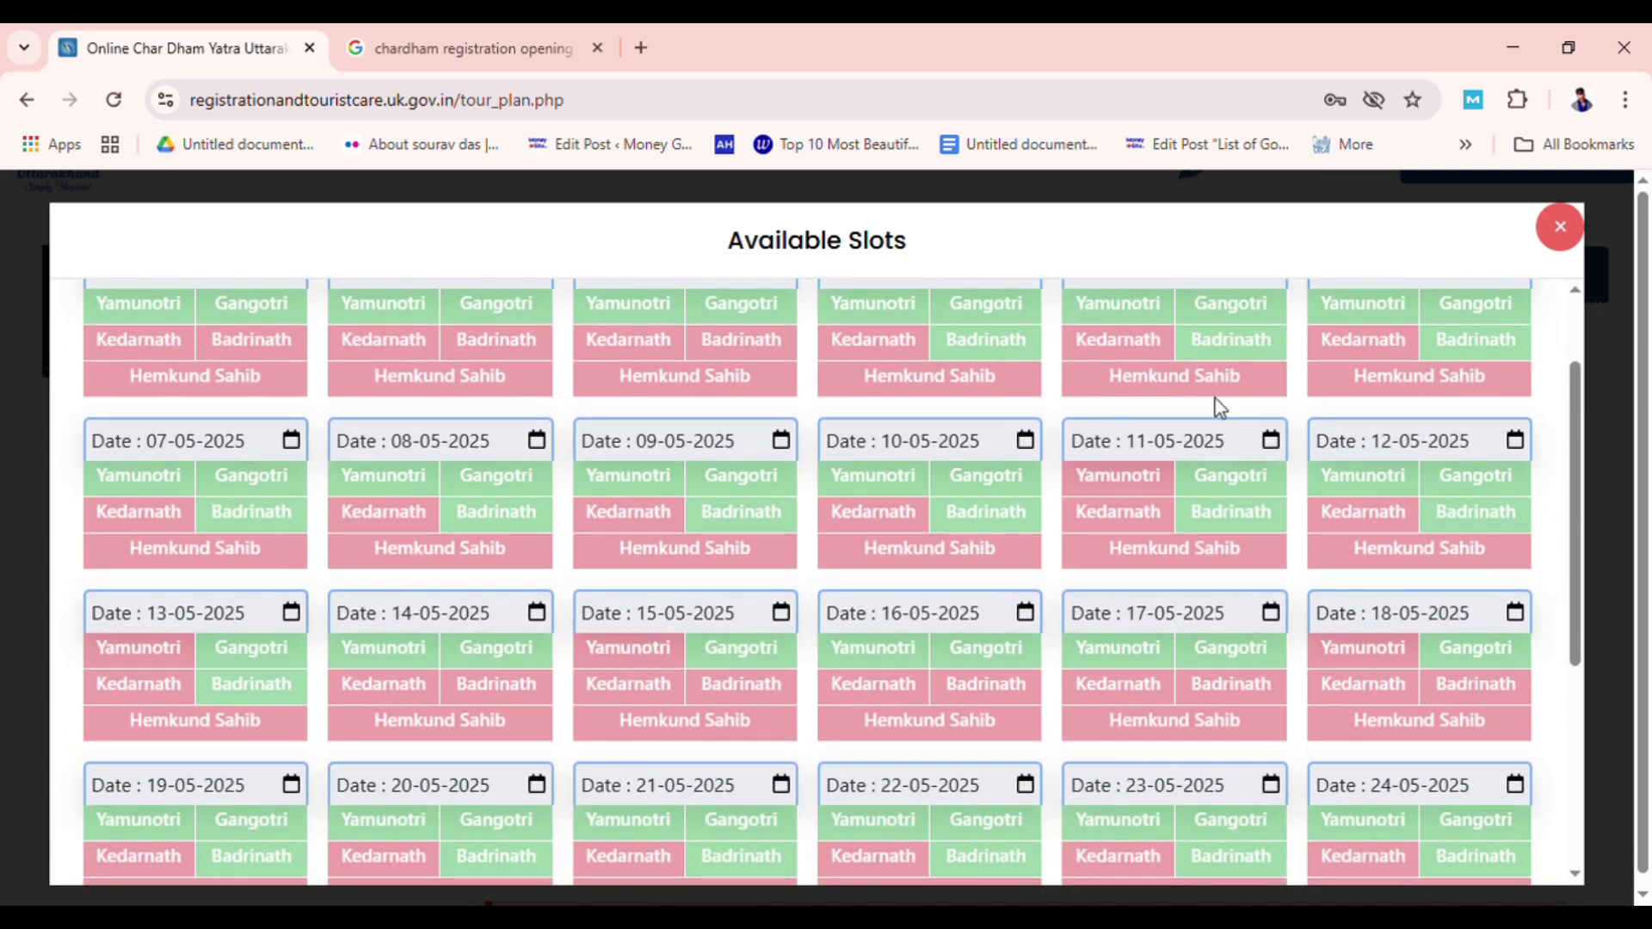
{"action": "scroll", "coordinate": [602, 553], "scroll_direction": "down", "scroll_amount": 4}
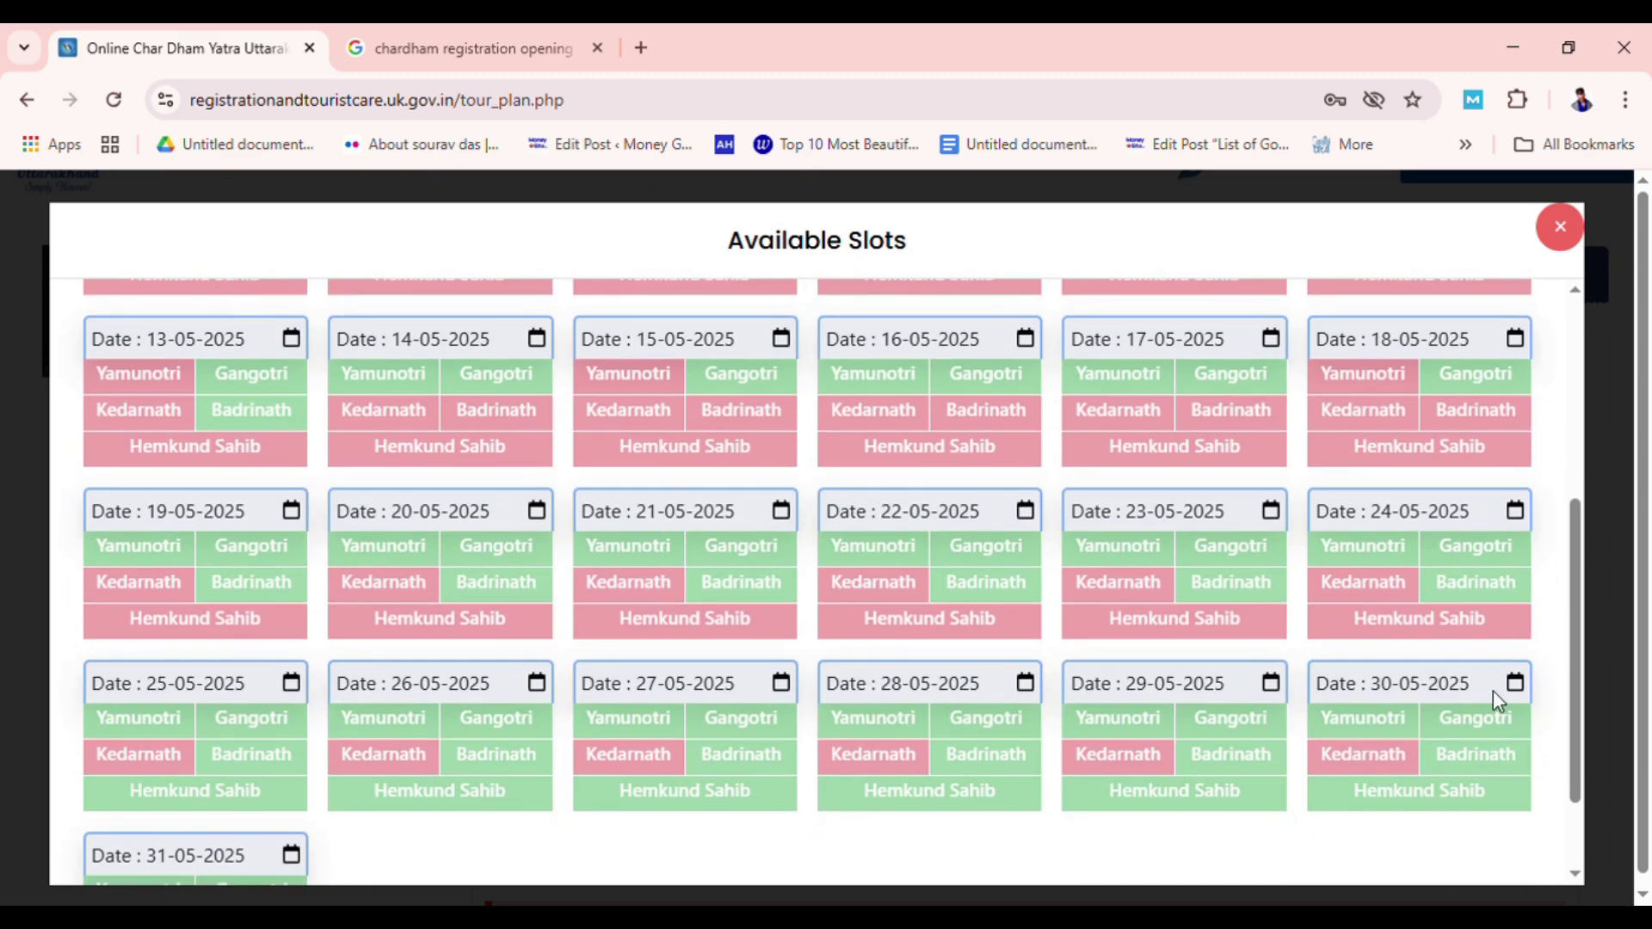
{"action": "scroll", "coordinate": [1153, 654], "scroll_direction": "down", "scroll_amount": 2}
{"action": "scroll", "coordinate": [296, 641], "scroll_direction": "up", "scroll_amount": 7}
{"action": "scroll", "coordinate": [296, 641], "scroll_direction": "down", "scroll_amount": 7}
{"action": "scroll", "coordinate": [1508, 293], "scroll_direction": "up", "scroll_amount": 8}
Step: Close the Available Slots overview and choose By Road as the mode of travel
{"action": "left_click", "coordinate": [1560, 226]}
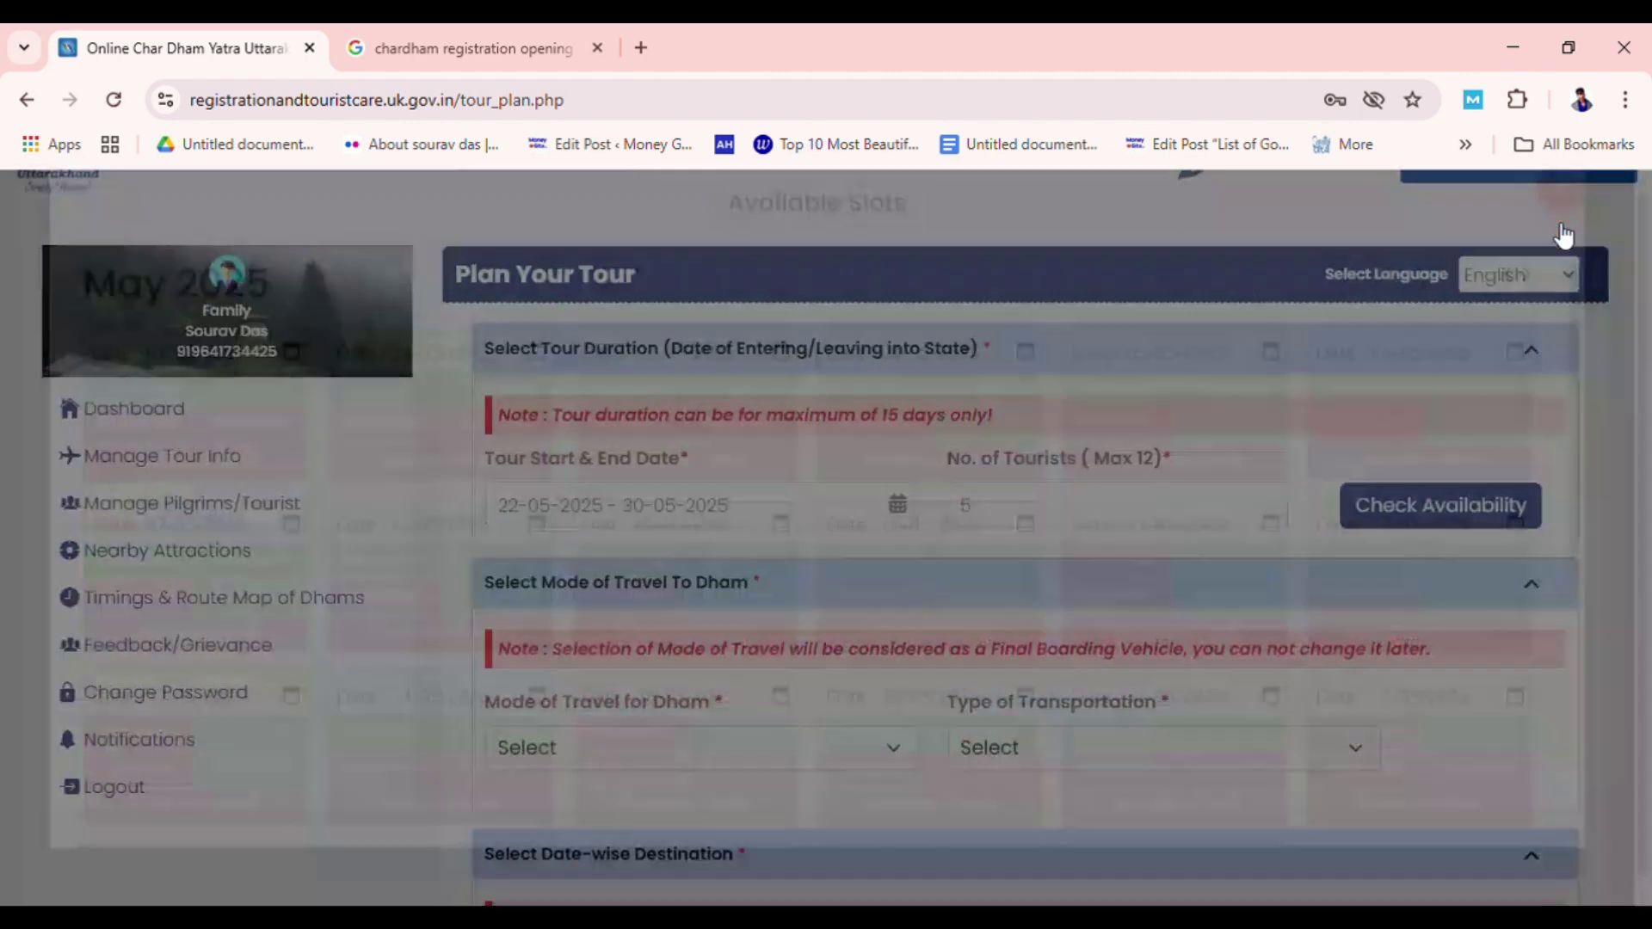
{"action": "scroll", "coordinate": [955, 490], "scroll_direction": "down", "scroll_amount": 1}
{"action": "scroll", "coordinate": [915, 475], "scroll_direction": "down", "scroll_amount": 2}
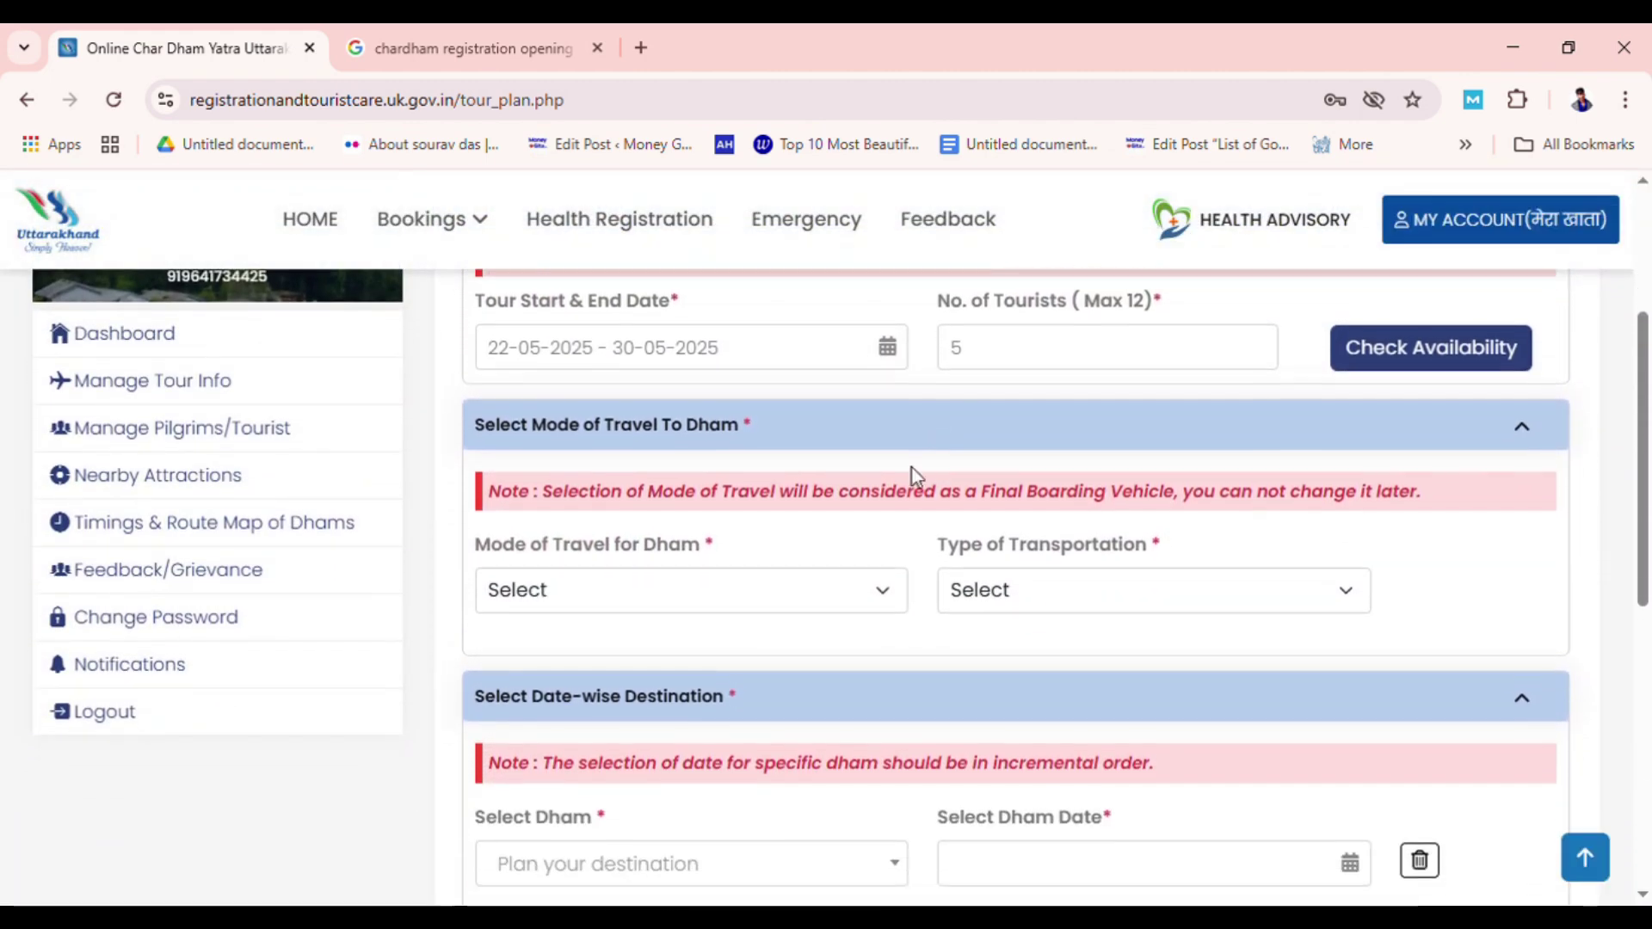
{"action": "left_click", "coordinate": [710, 535]}
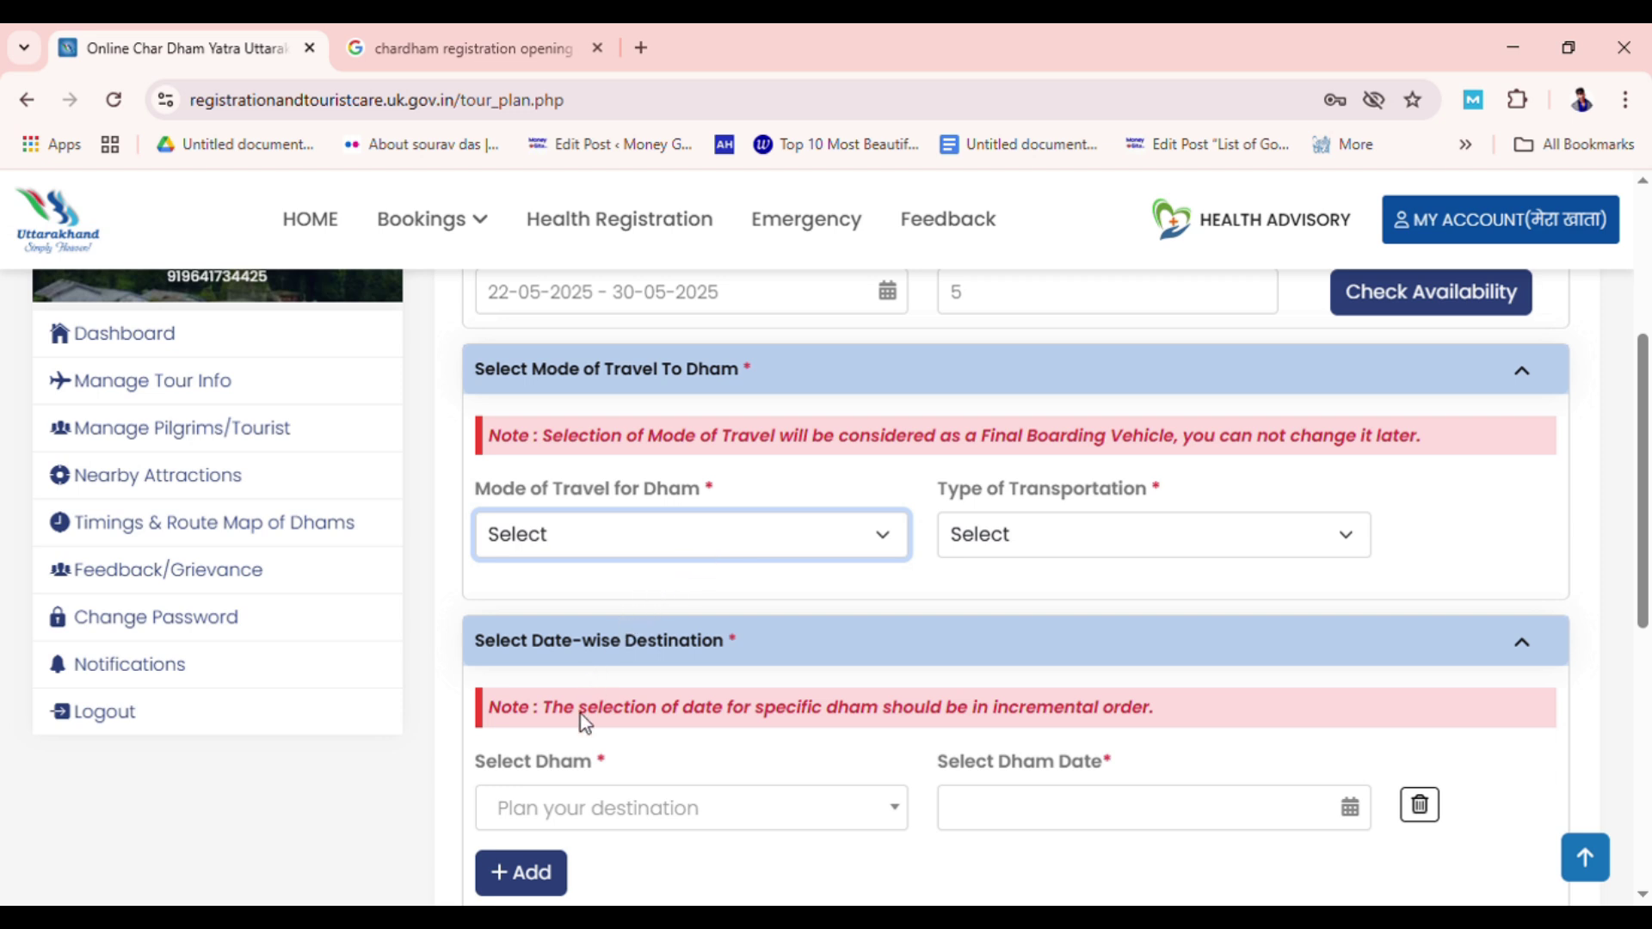
{"action": "key", "text": "Down"}
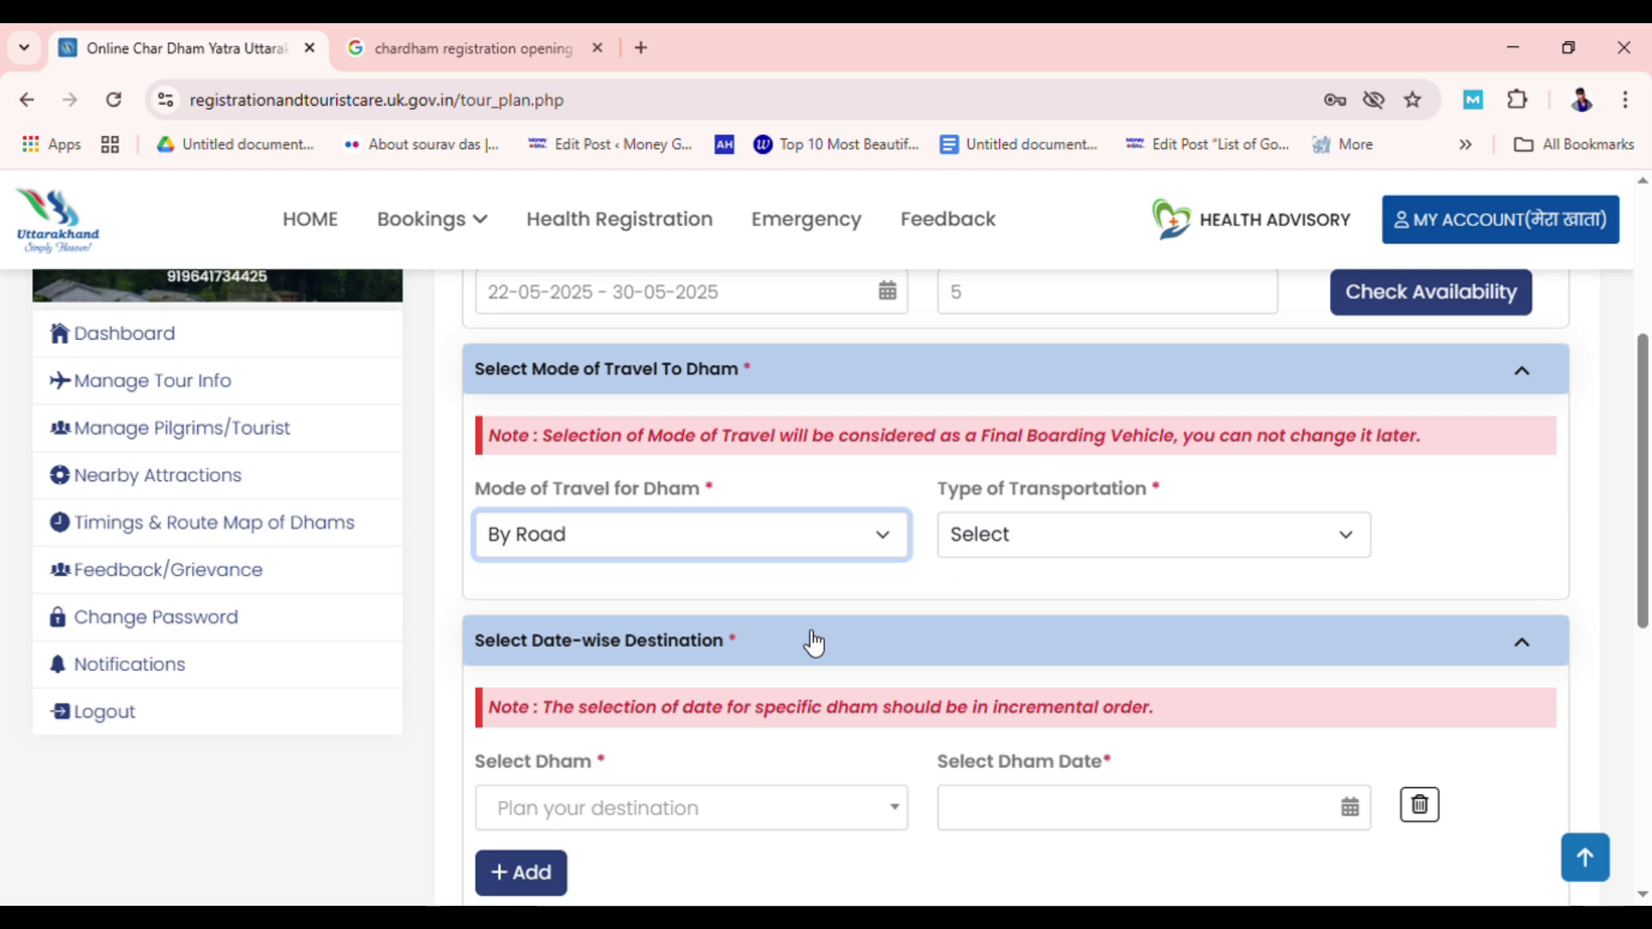
{"action": "left_click", "coordinate": [985, 538]}
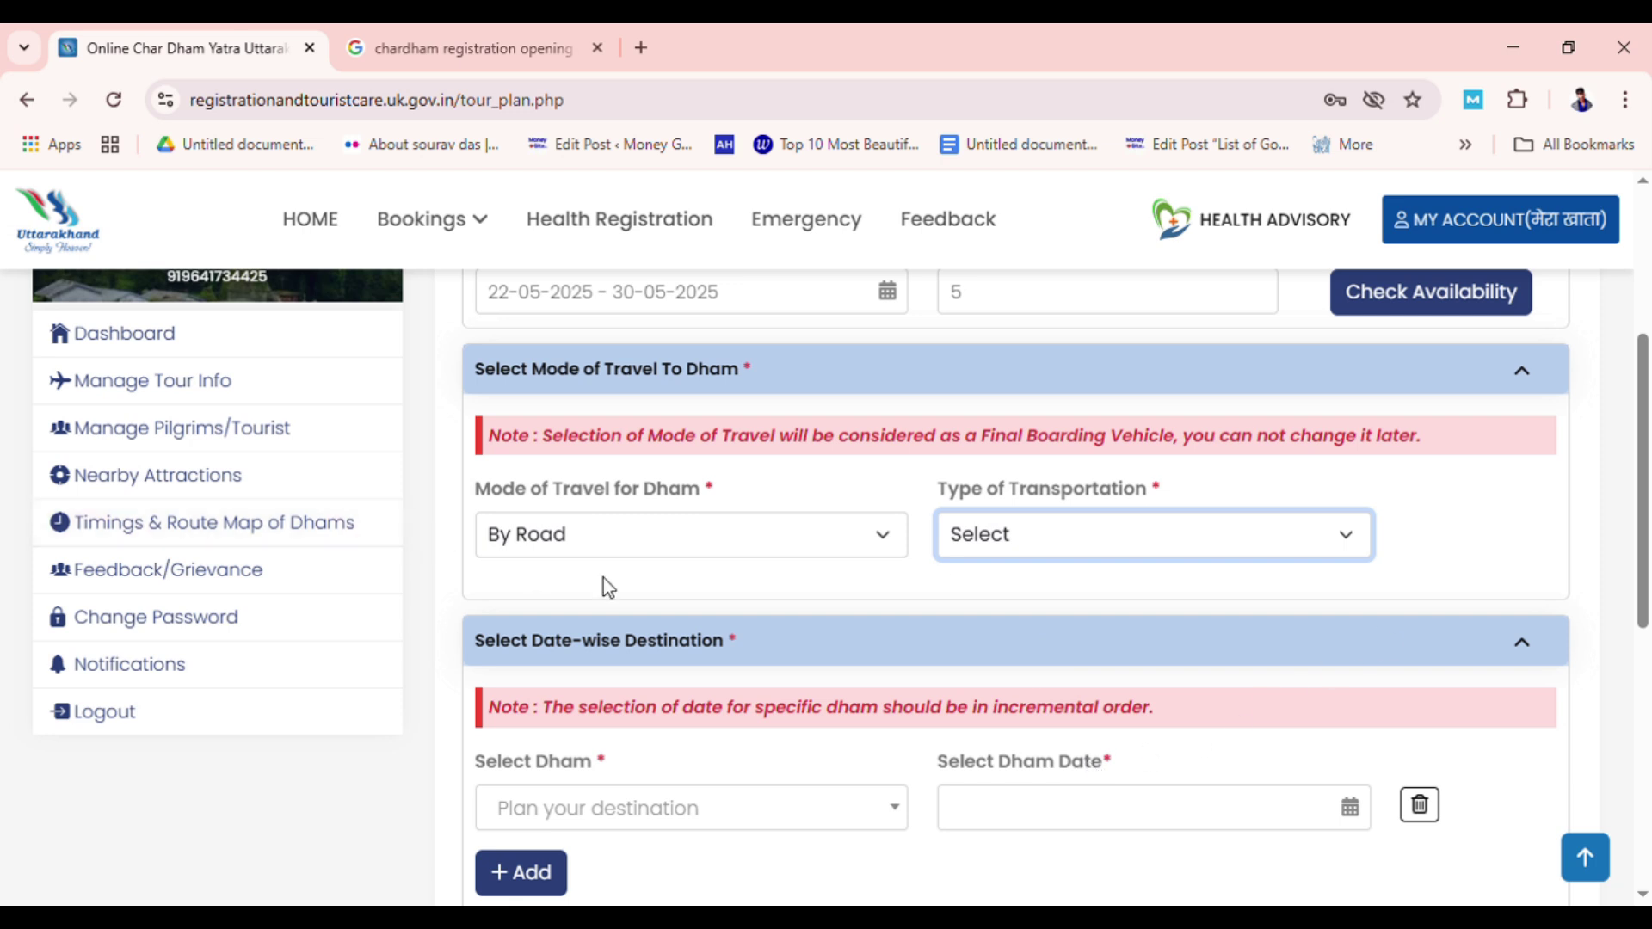
{"action": "left_click", "coordinate": [597, 539]}
Step: After briefly trying By Walking, return to By Road and choose Two-wheeler transportation
{"action": "left_click", "coordinate": [613, 704]}
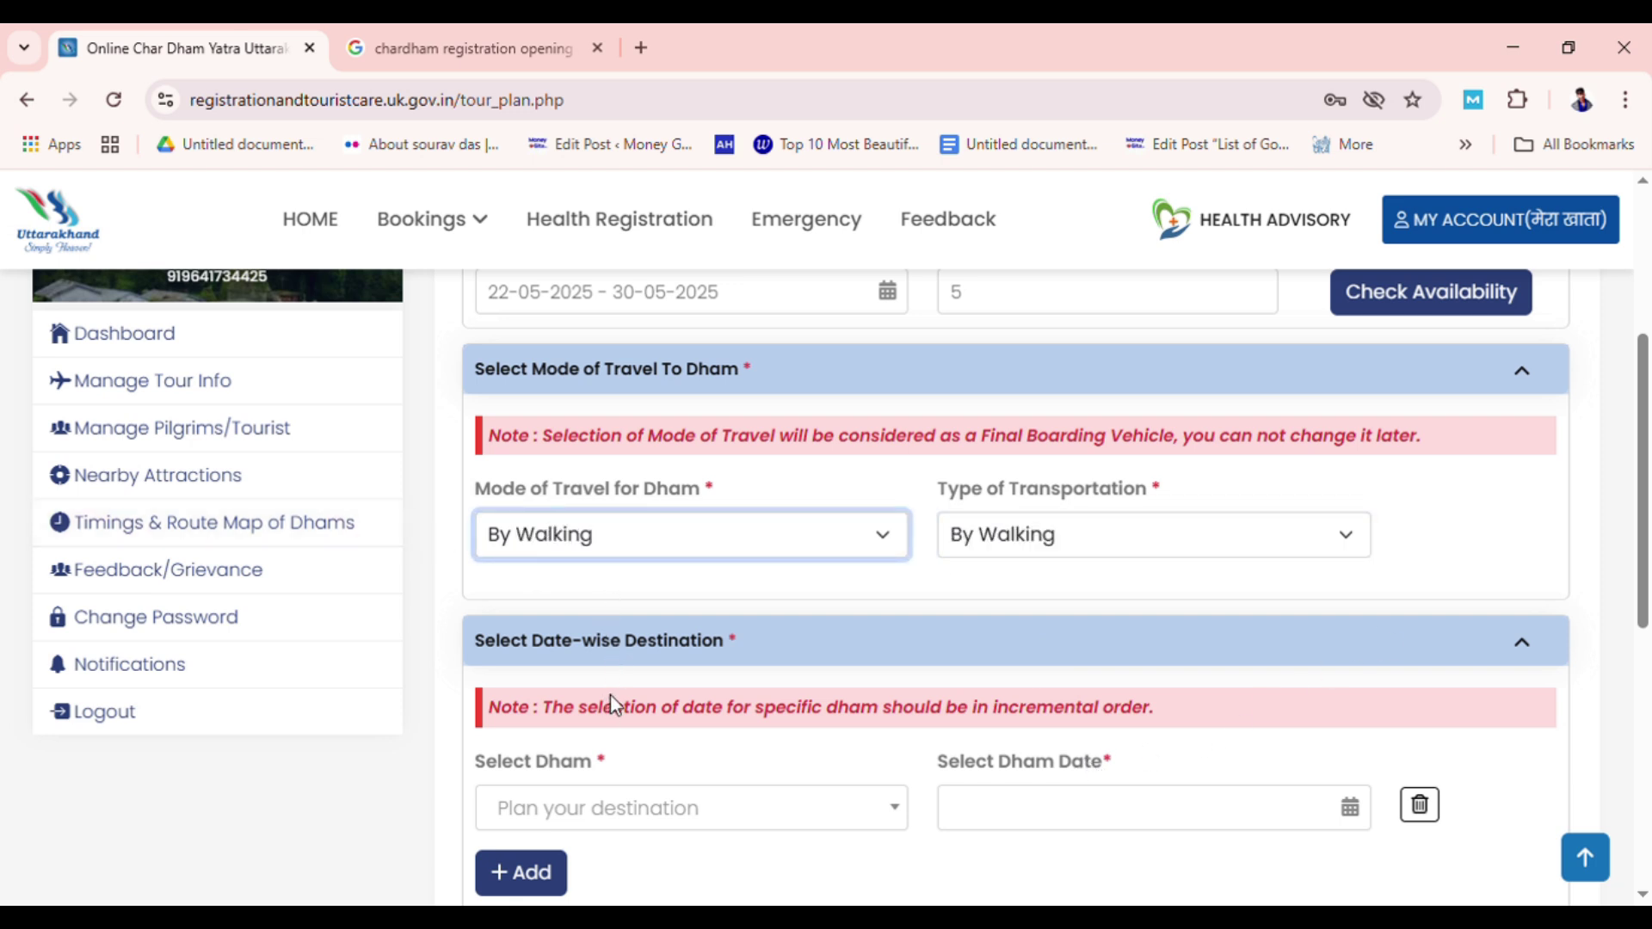
{"action": "left_click", "coordinate": [1027, 546]}
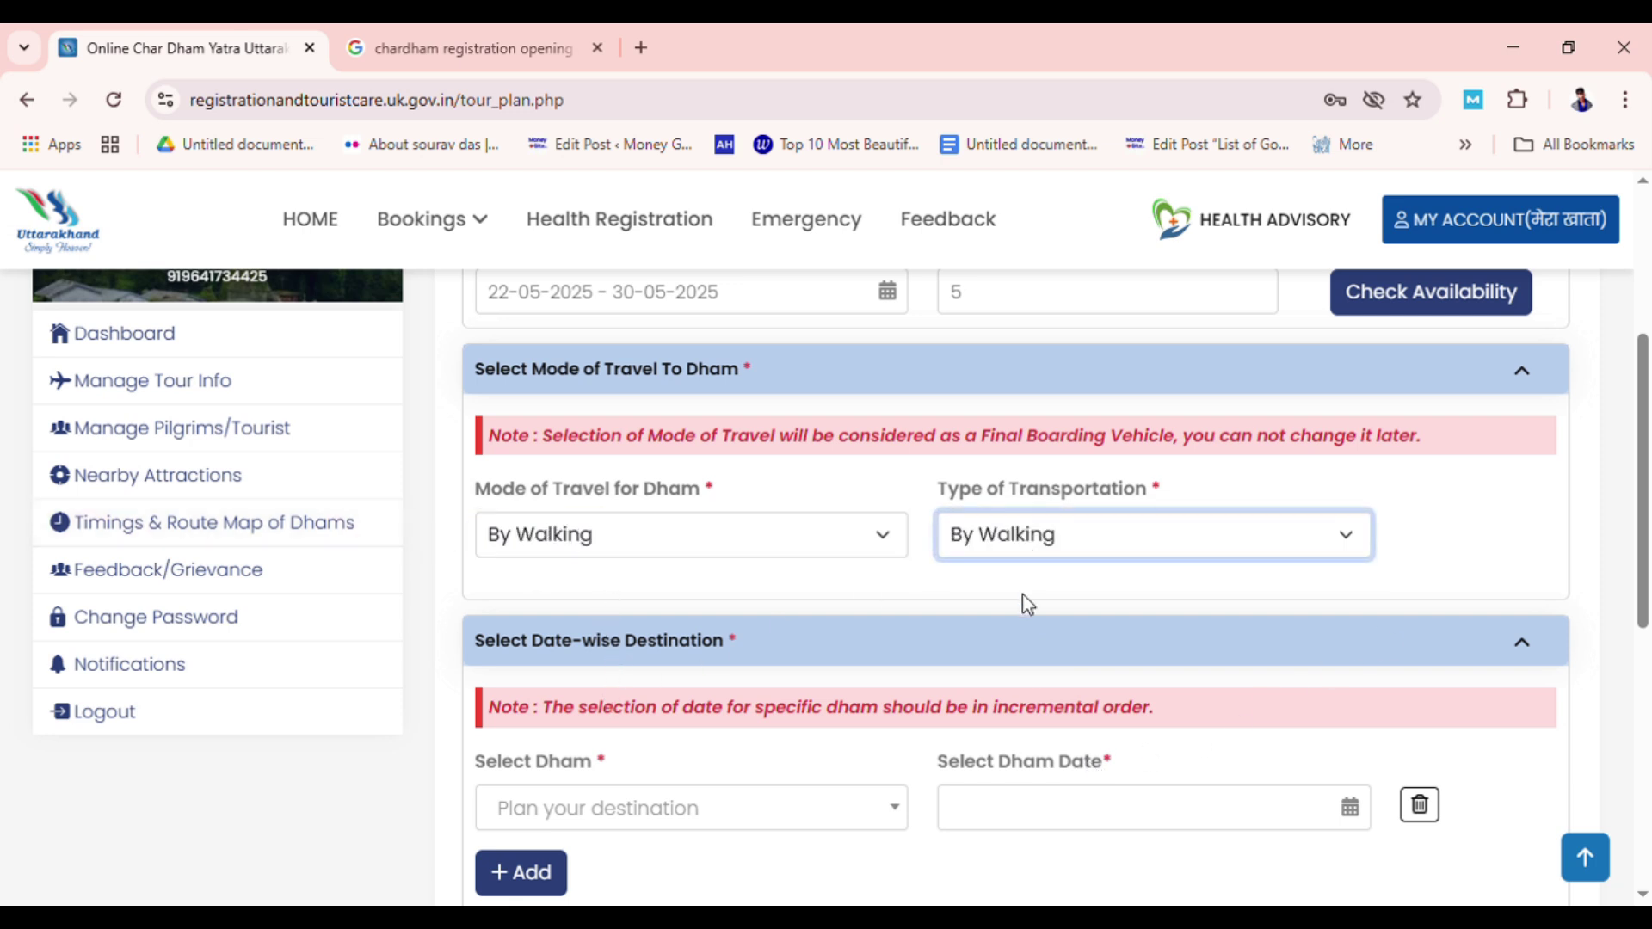
{"action": "left_click", "coordinate": [816, 555]}
{"action": "key", "text": "Up"}
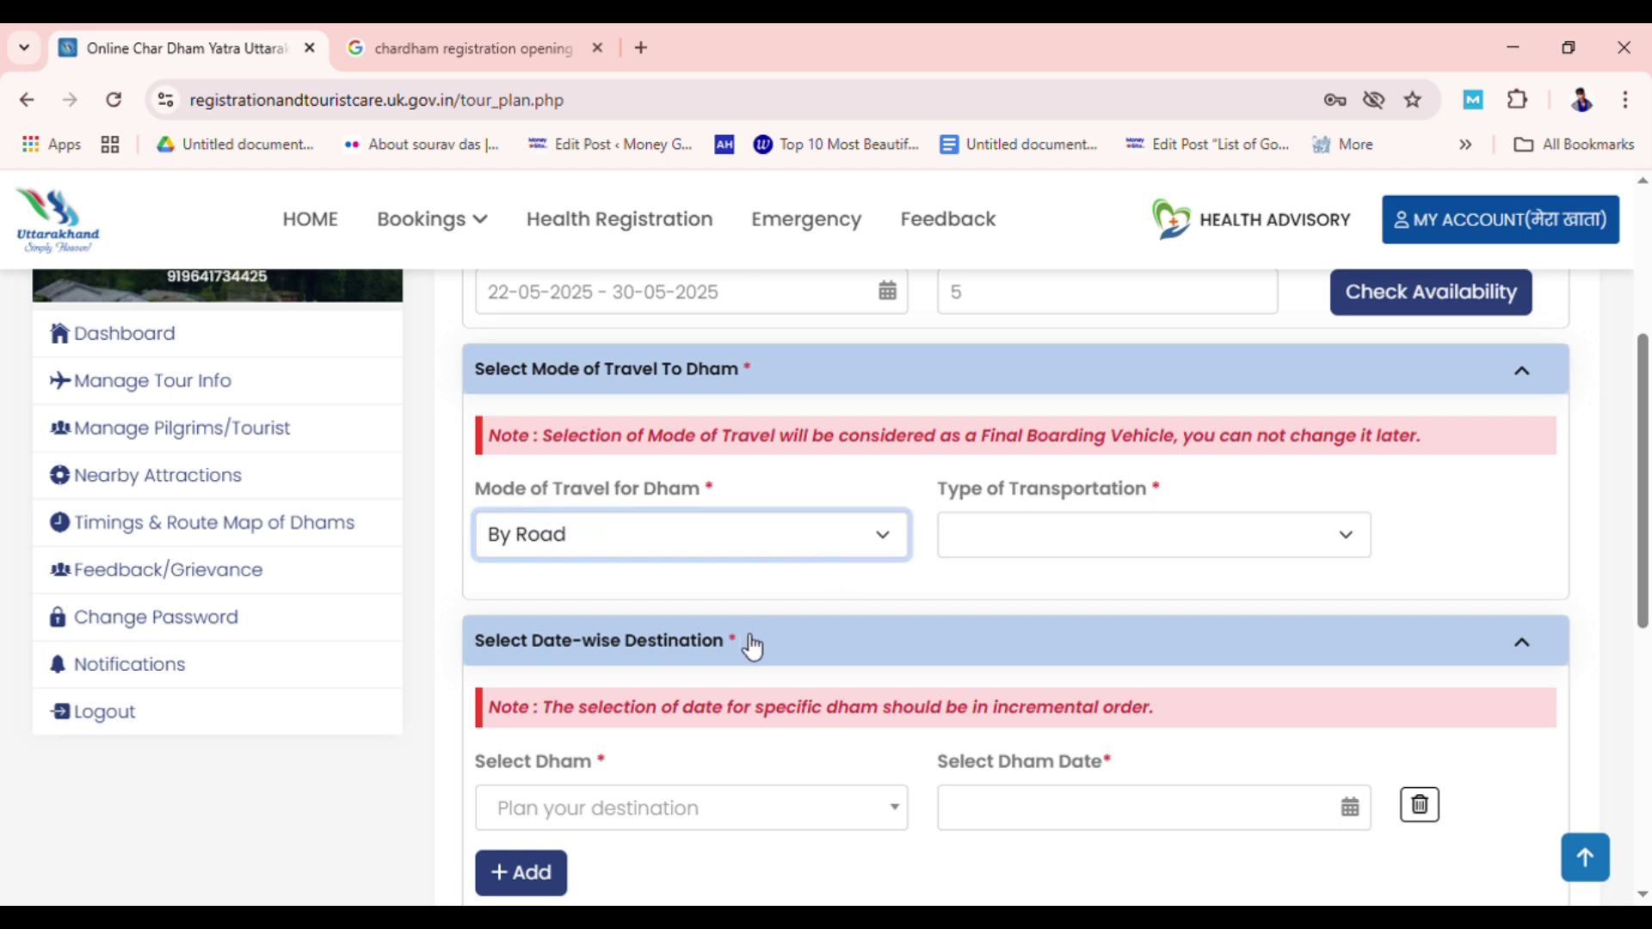
{"action": "left_click", "coordinate": [1067, 554]}
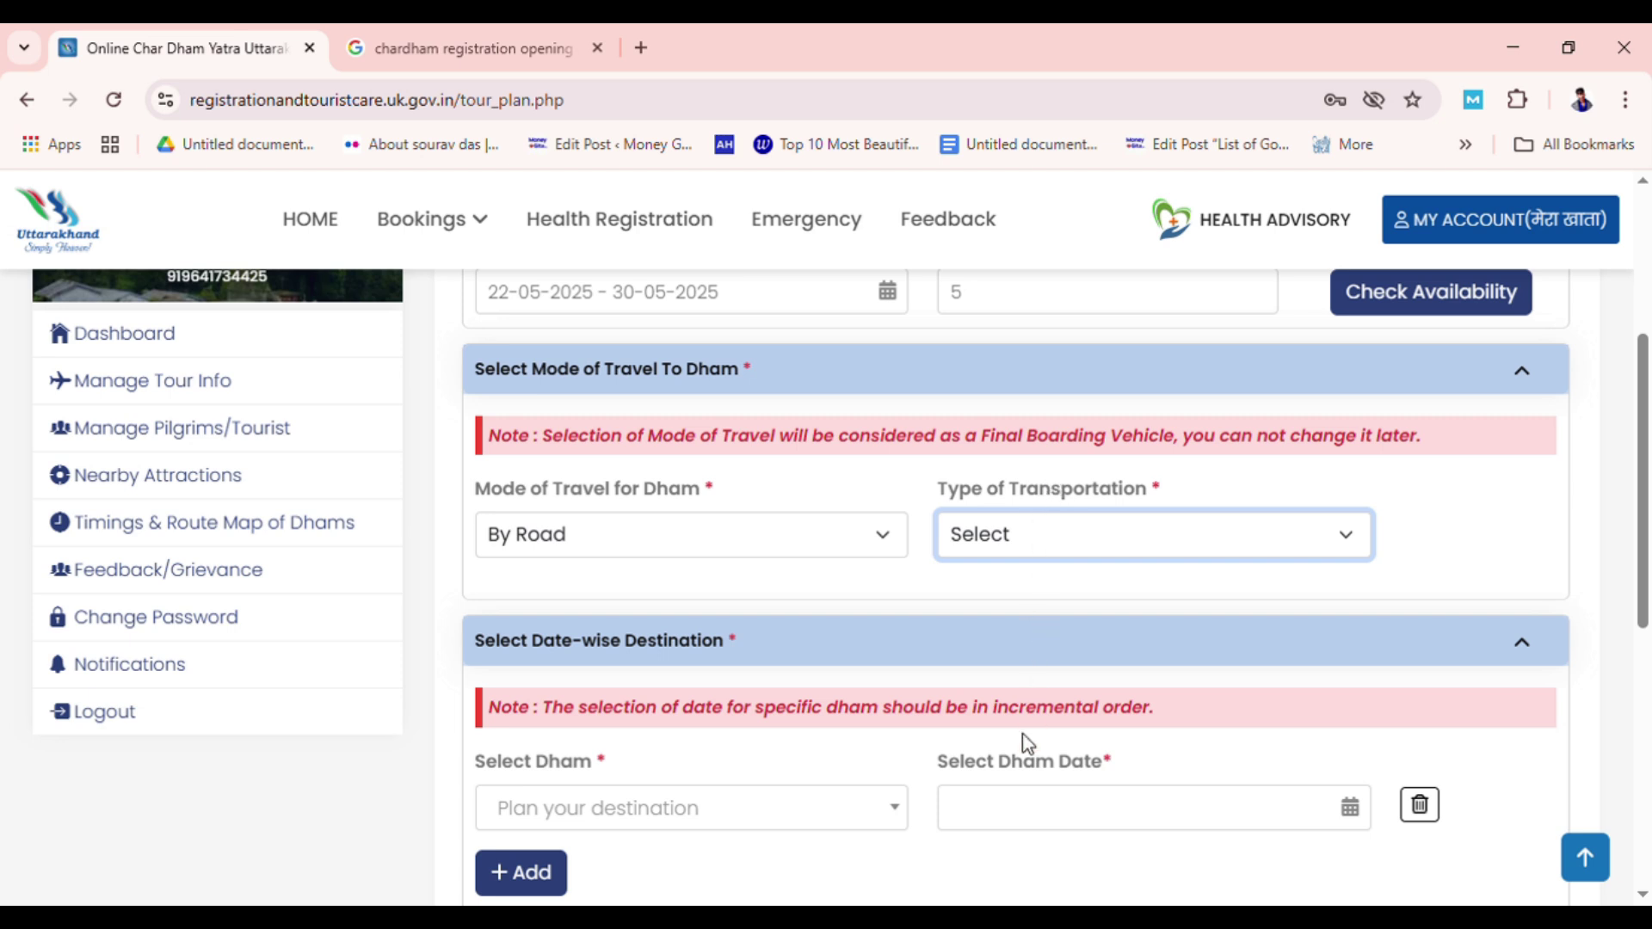
{"action": "key", "text": "Down"}
{"action": "left_click", "coordinate": [1116, 638]}
Step: Switch travel mode to By Walking and back to By Road, then pick Two-wheeler transportation
{"action": "left_click", "coordinate": [648, 662]}
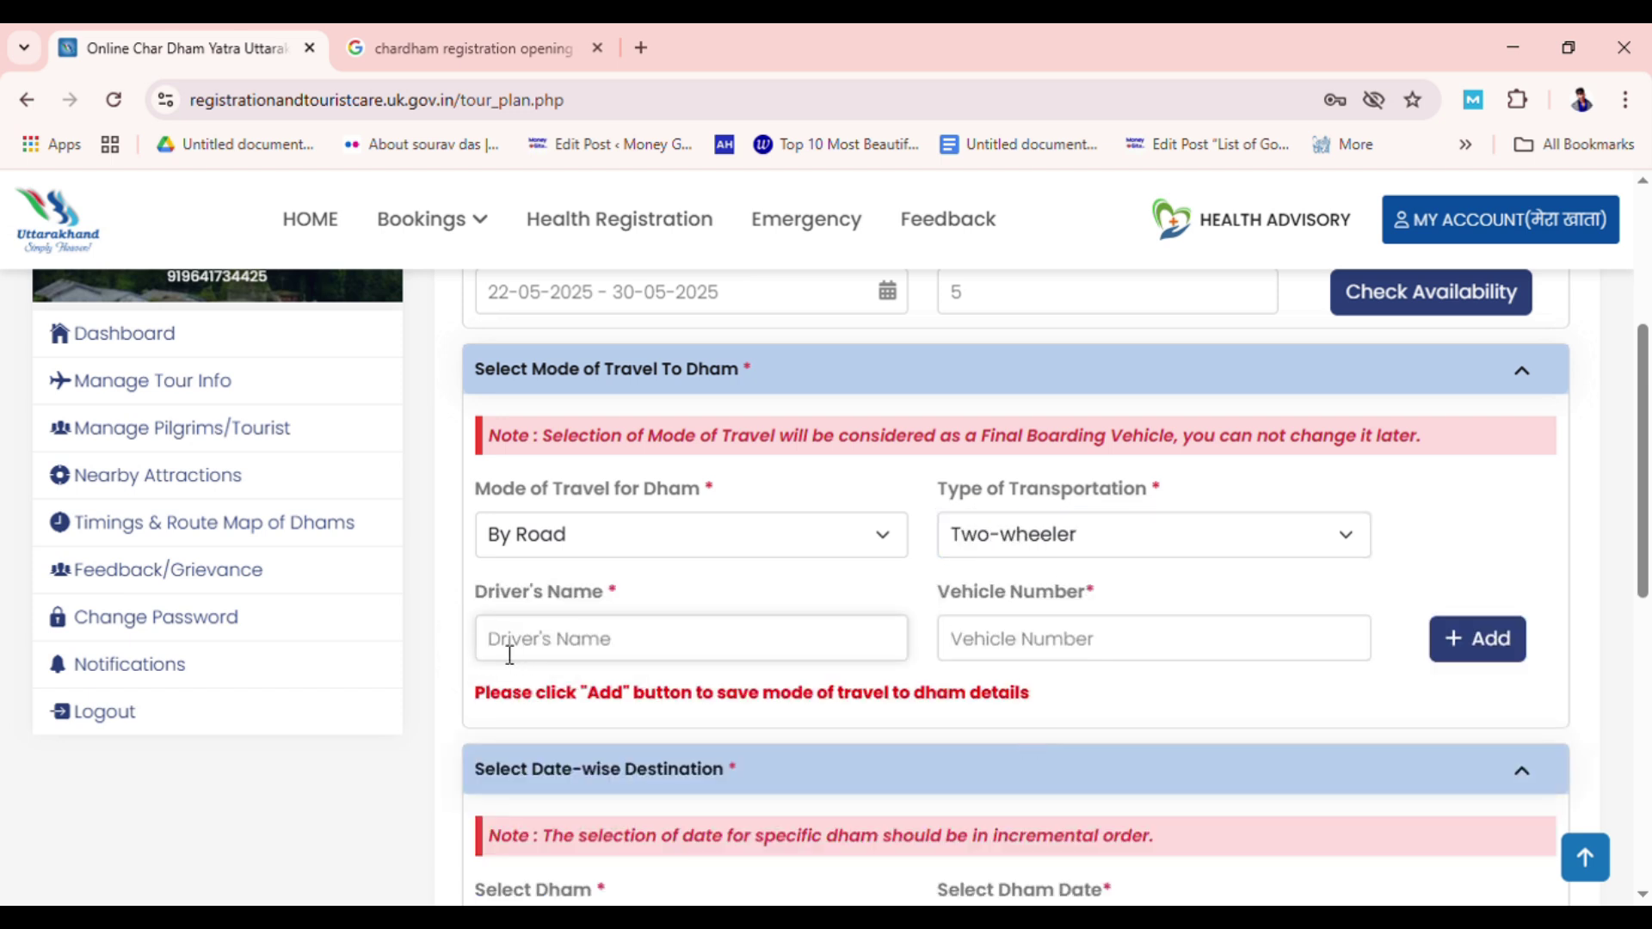
{"action": "left_click", "coordinate": [977, 649]}
{"action": "left_click", "coordinate": [1102, 531]}
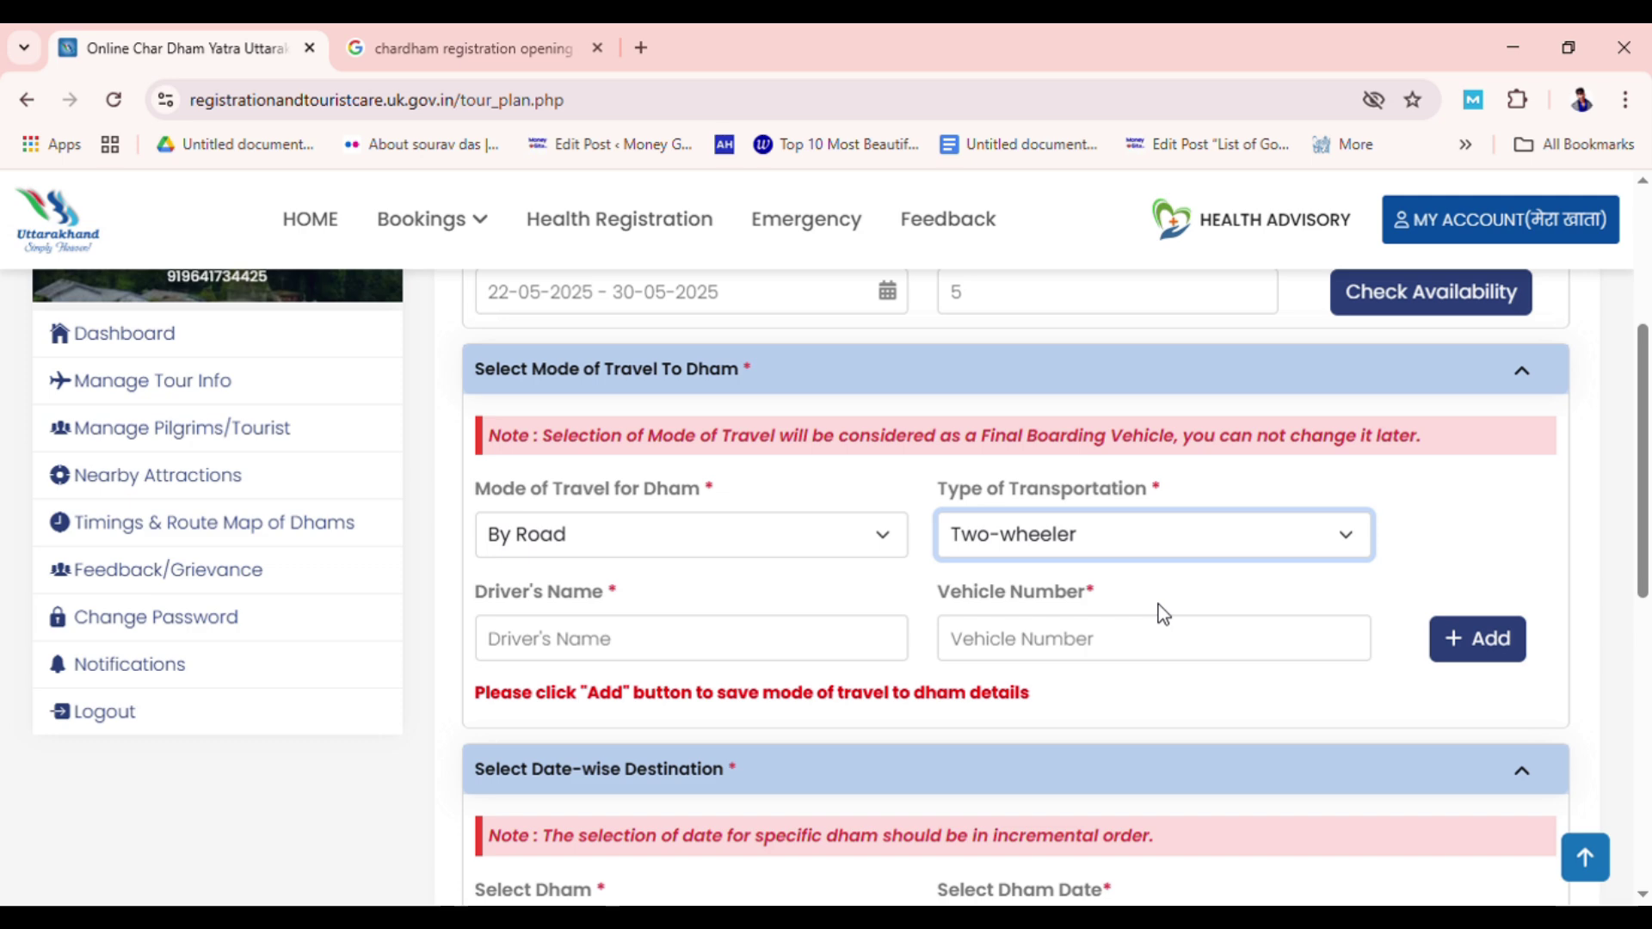
{"action": "left_click", "coordinate": [1456, 527]}
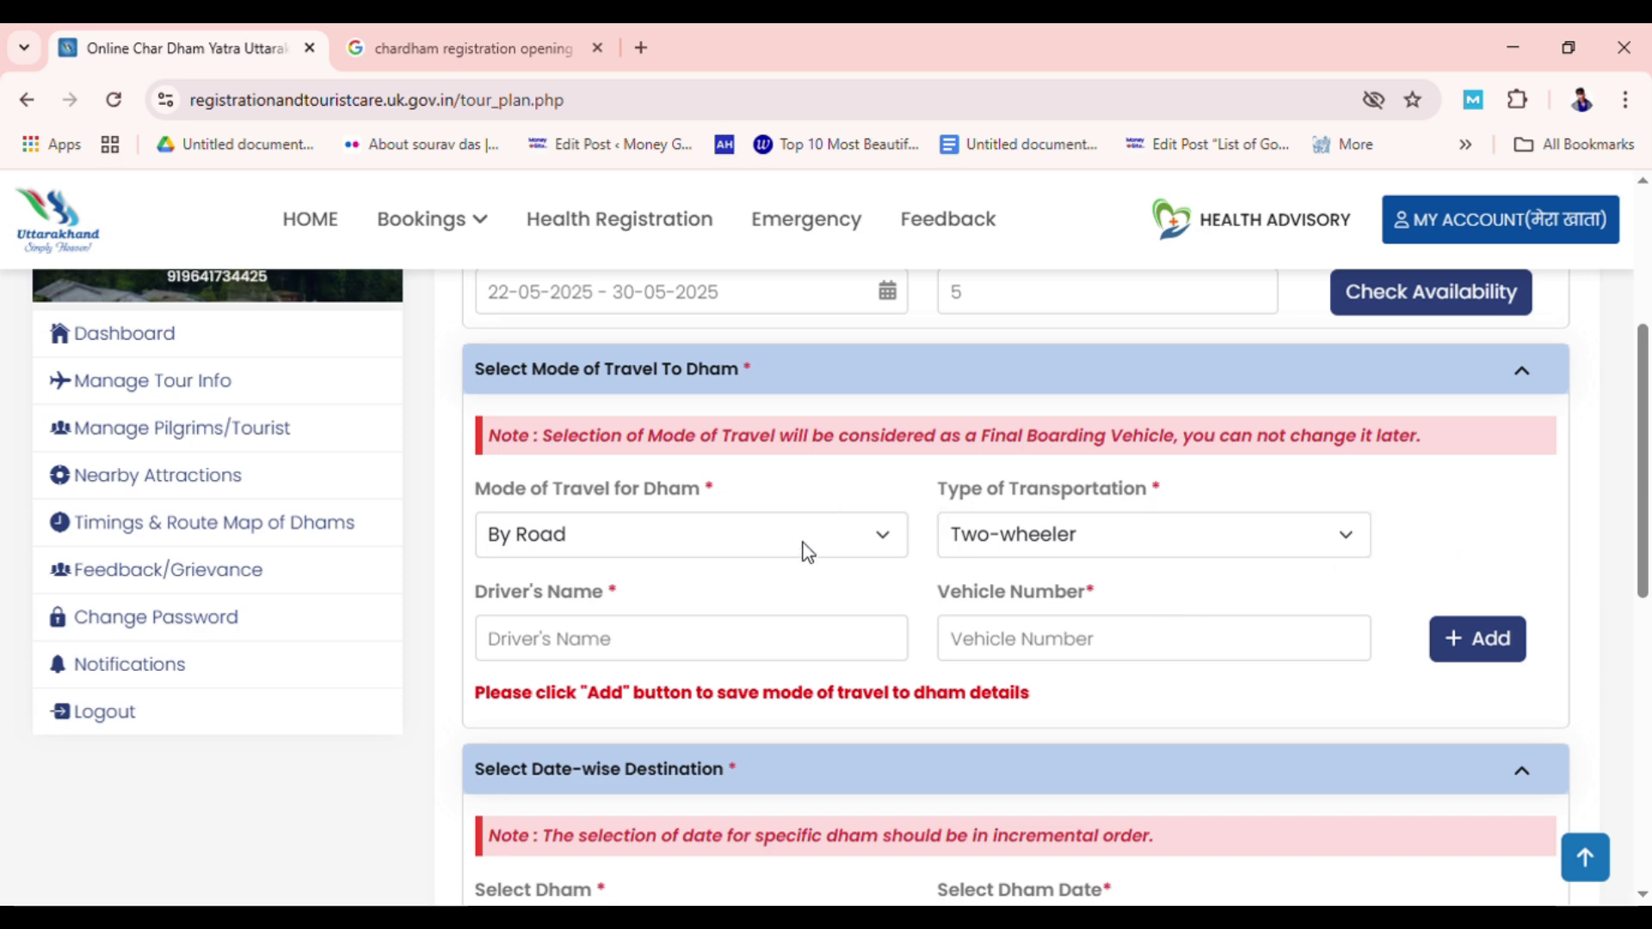
{"action": "left_click", "coordinate": [757, 548]}
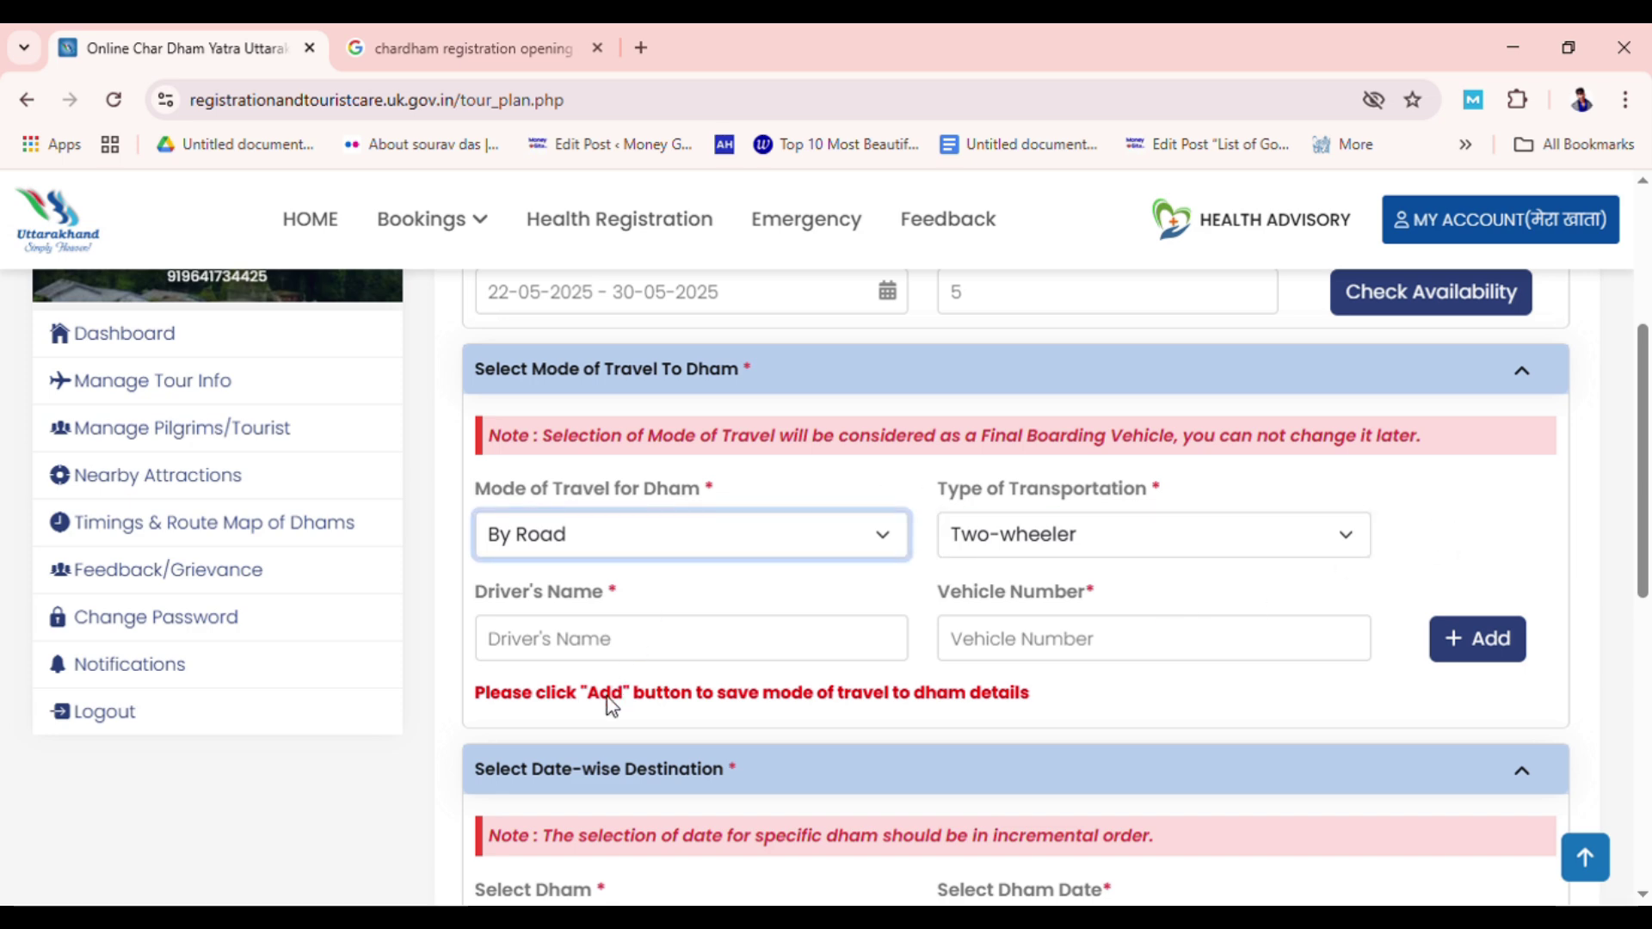
{"action": "left_click", "coordinate": [611, 705]}
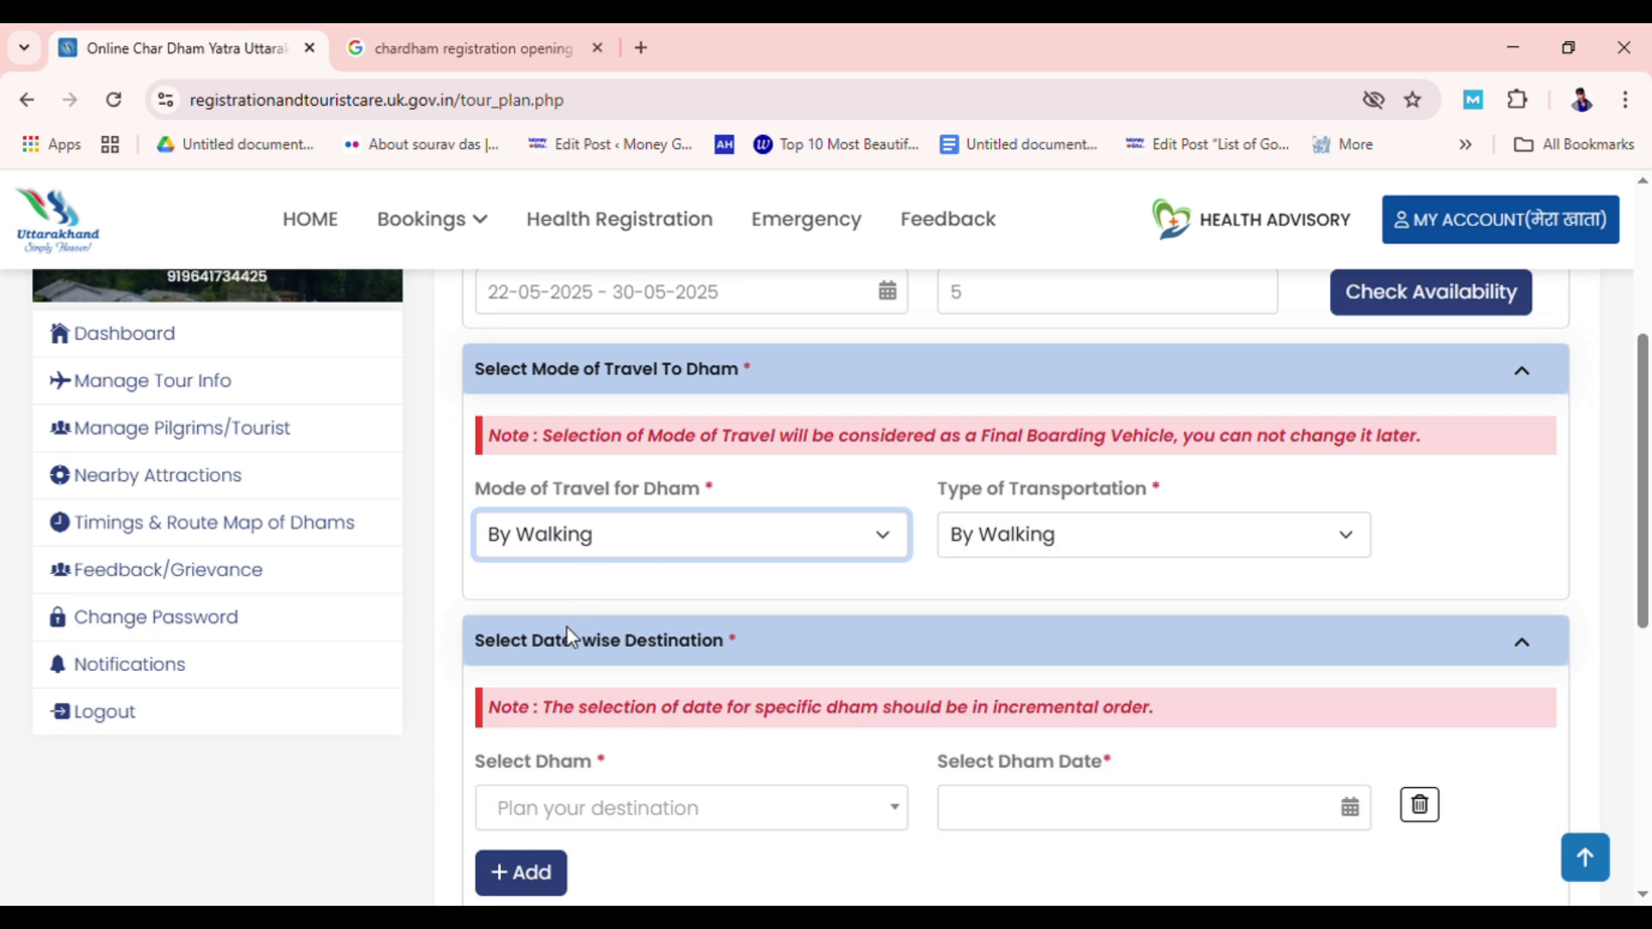
{"action": "key", "text": "Up"}
{"action": "key", "text": "Tab"}
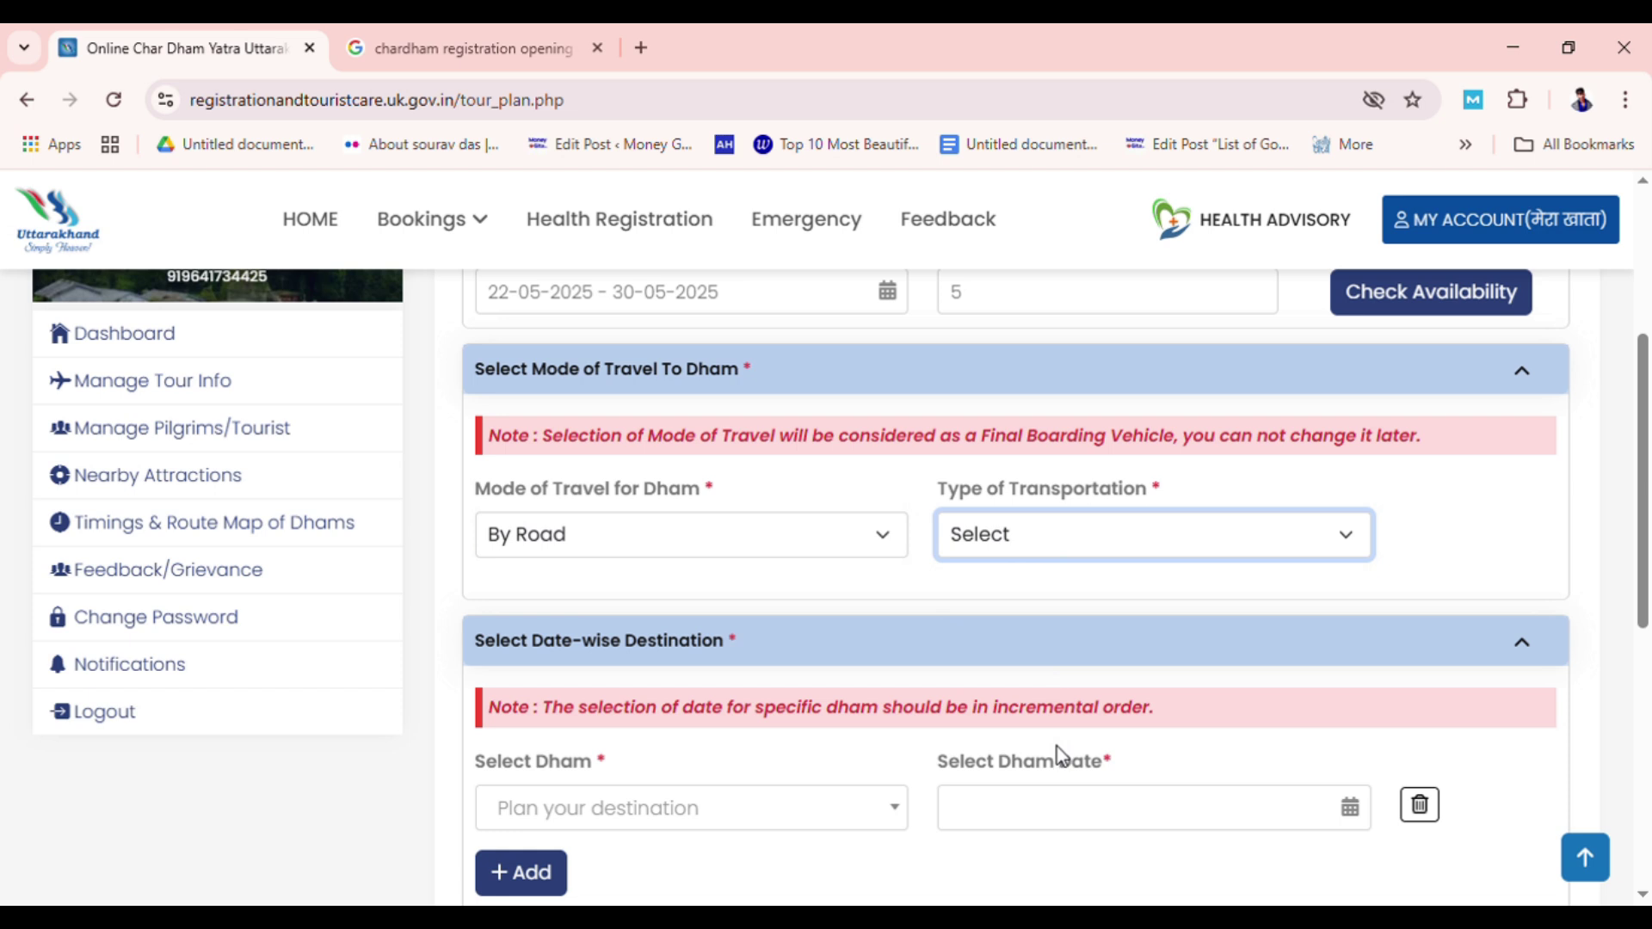
{"action": "key", "text": "Down"}
Step: Add the first Two-wheeler entry with the driver's name and vehicle number
{"action": "left_click", "coordinate": [680, 652]}
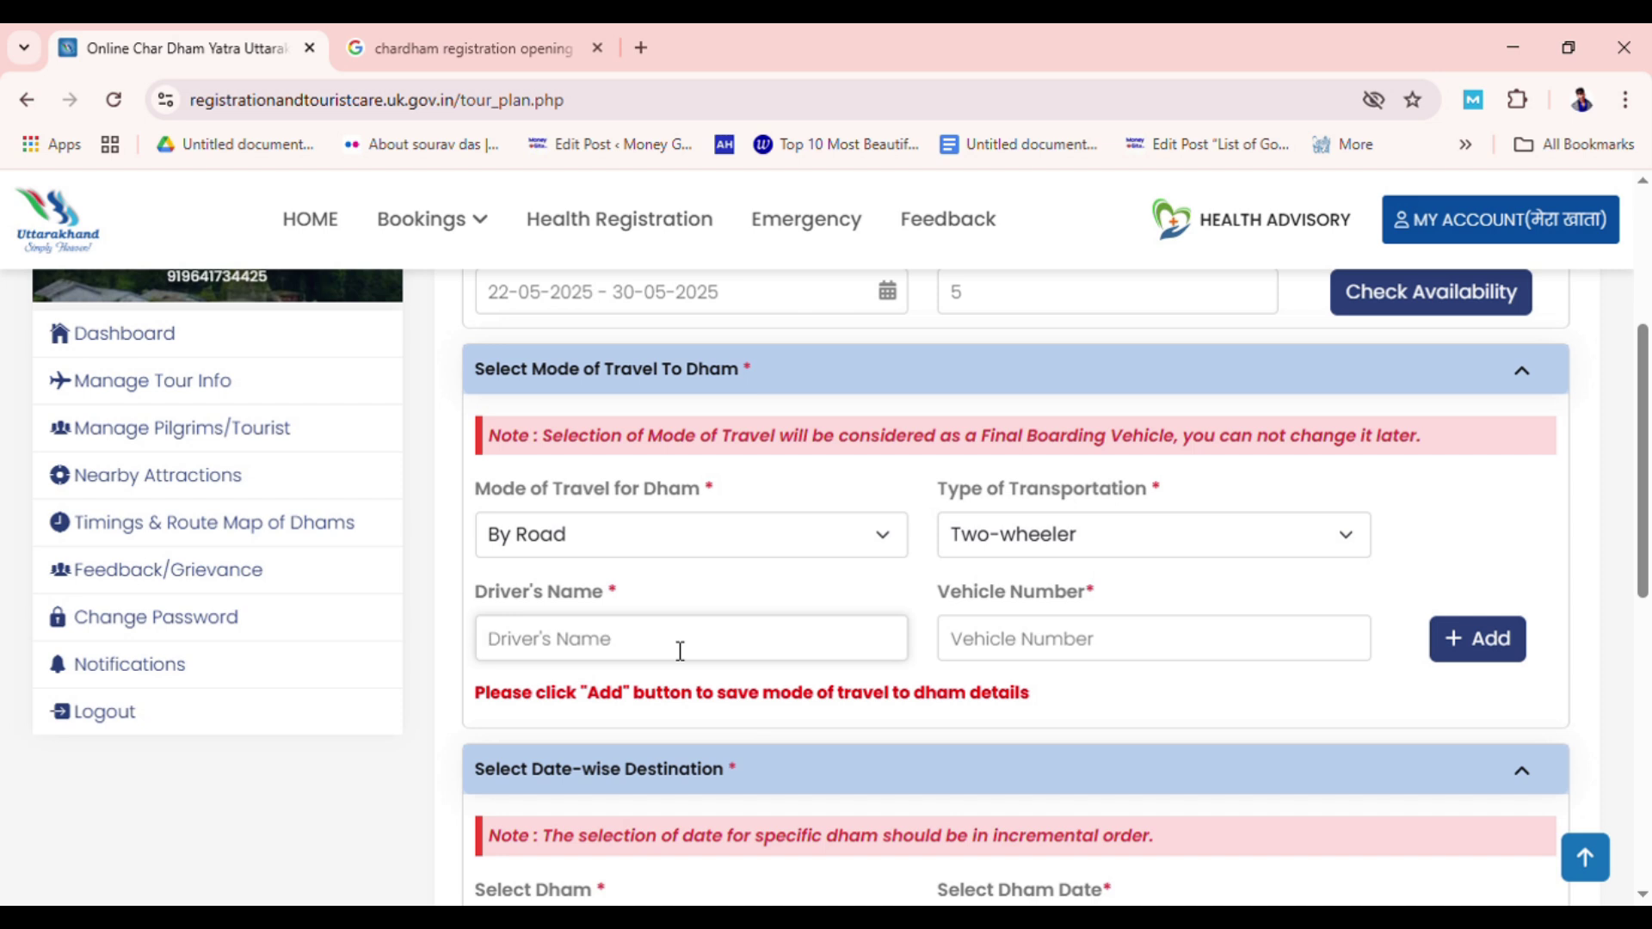
{"action": "type", "text": "sourav"}
{"action": "left_click", "coordinate": [1060, 645]}
{"action": "type", "text": "wb412"}
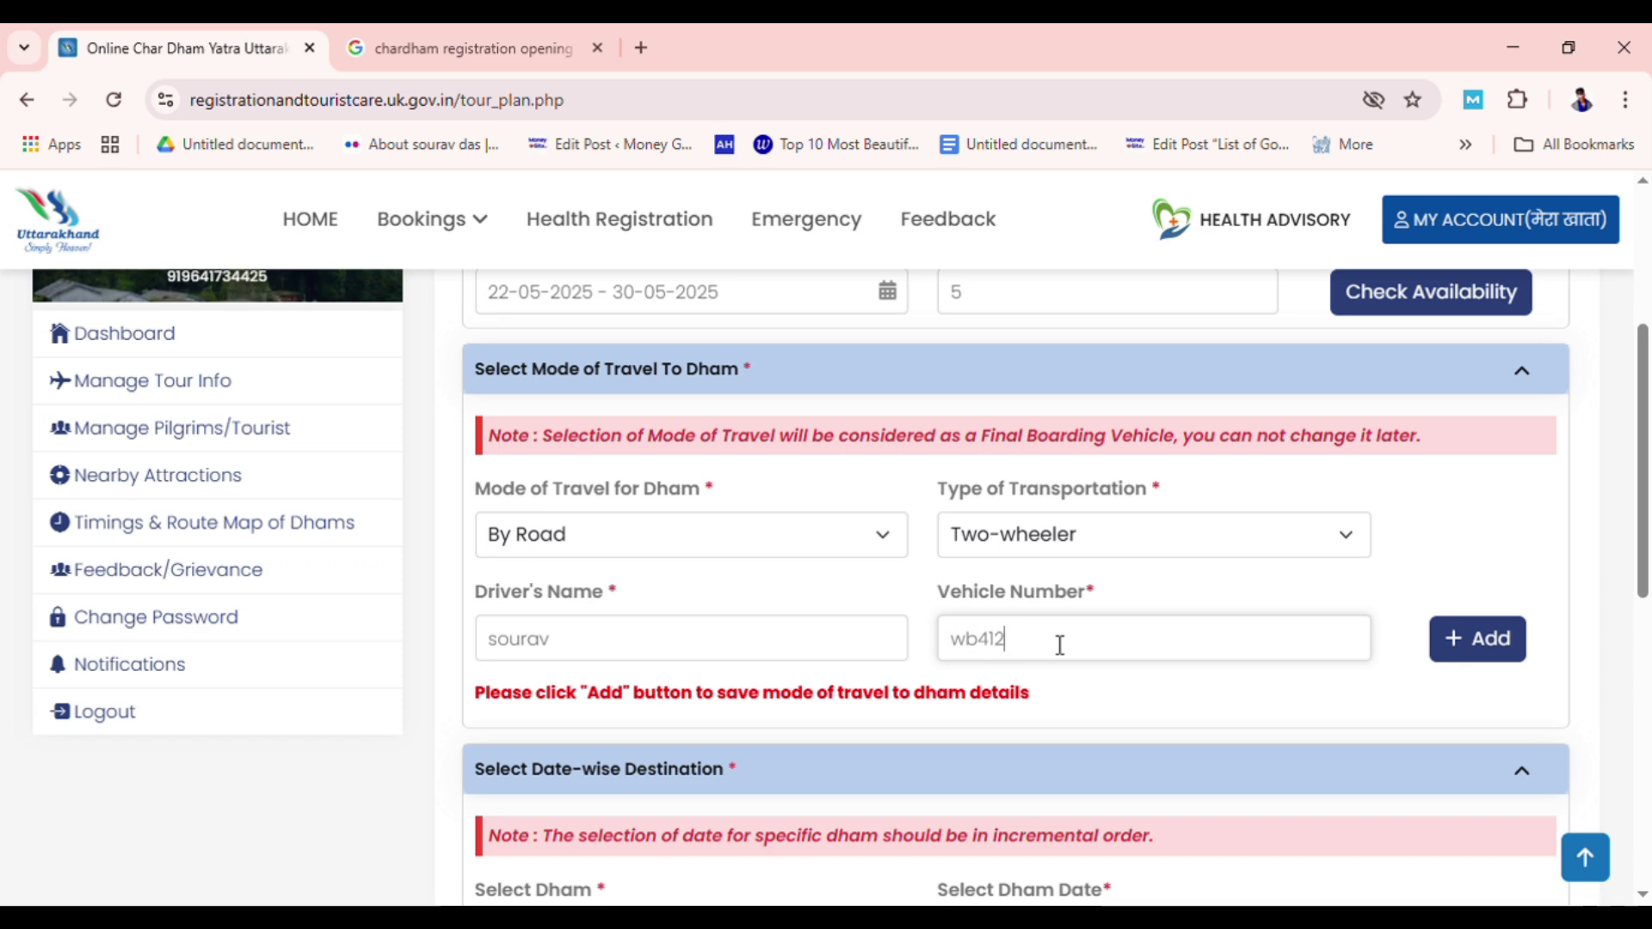
{"action": "key", "text": "BackSpace"}
{"action": "type", "text": "f5436"}
{"action": "left_click", "coordinate": [1518, 648]}
Step: Add a second driver and vehicle entry, lengthening the too-short driver name before saving
{"action": "scroll", "coordinate": [870, 664], "scroll_direction": "down", "scroll_amount": 3}
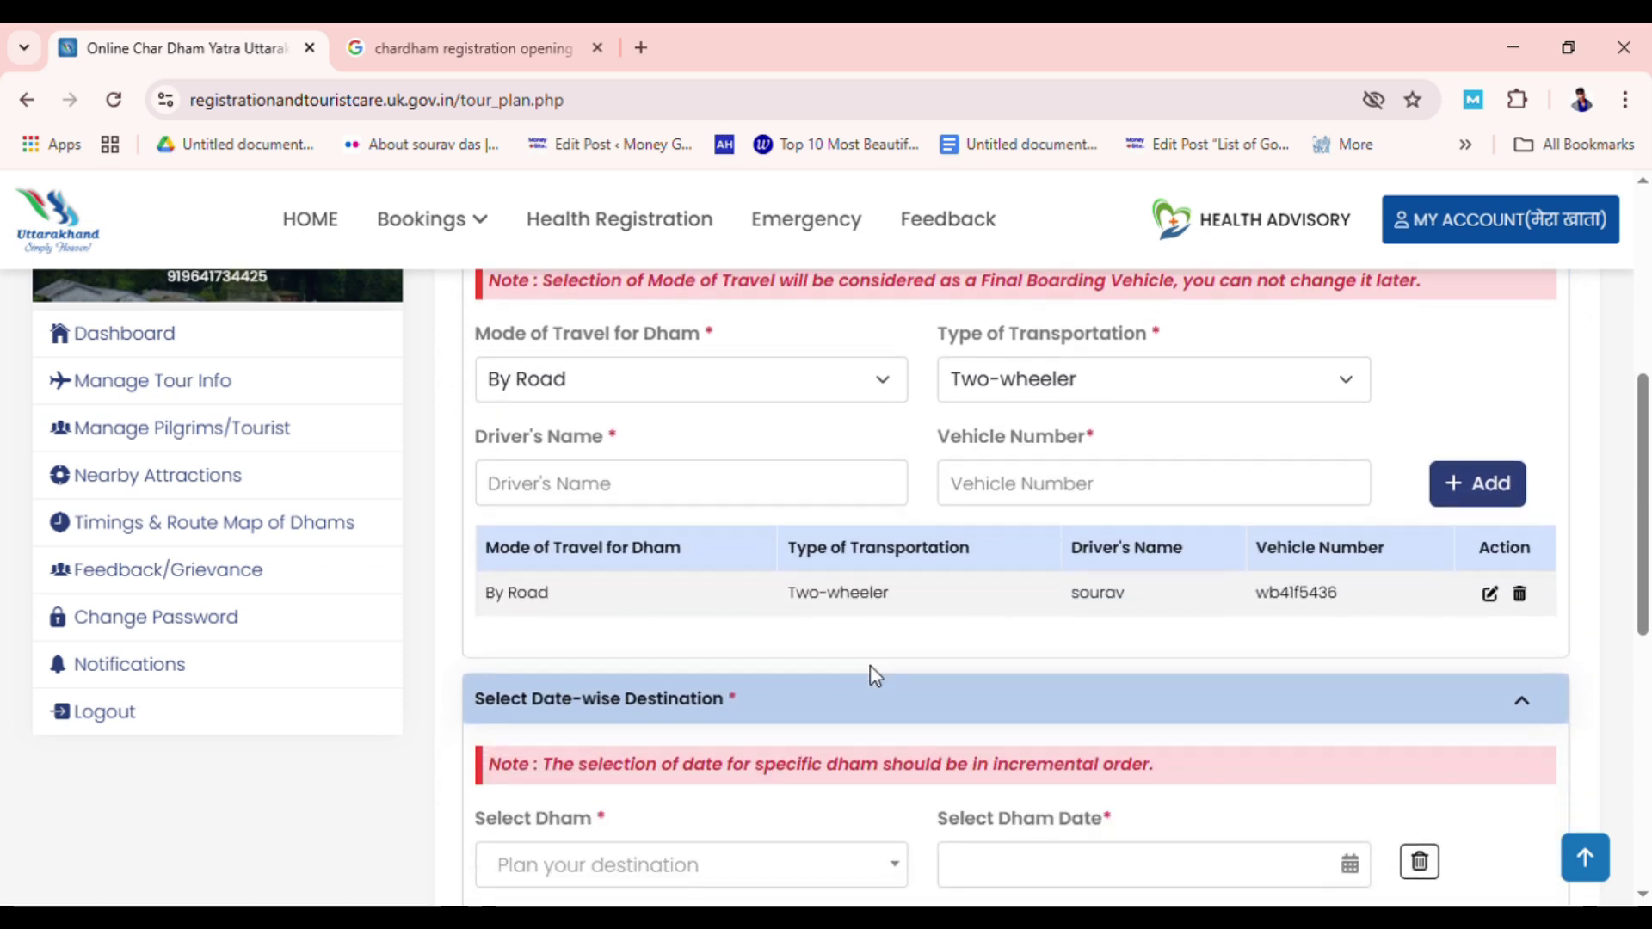
{"action": "scroll", "coordinate": [1044, 469], "scroll_direction": "up", "scroll_amount": 6}
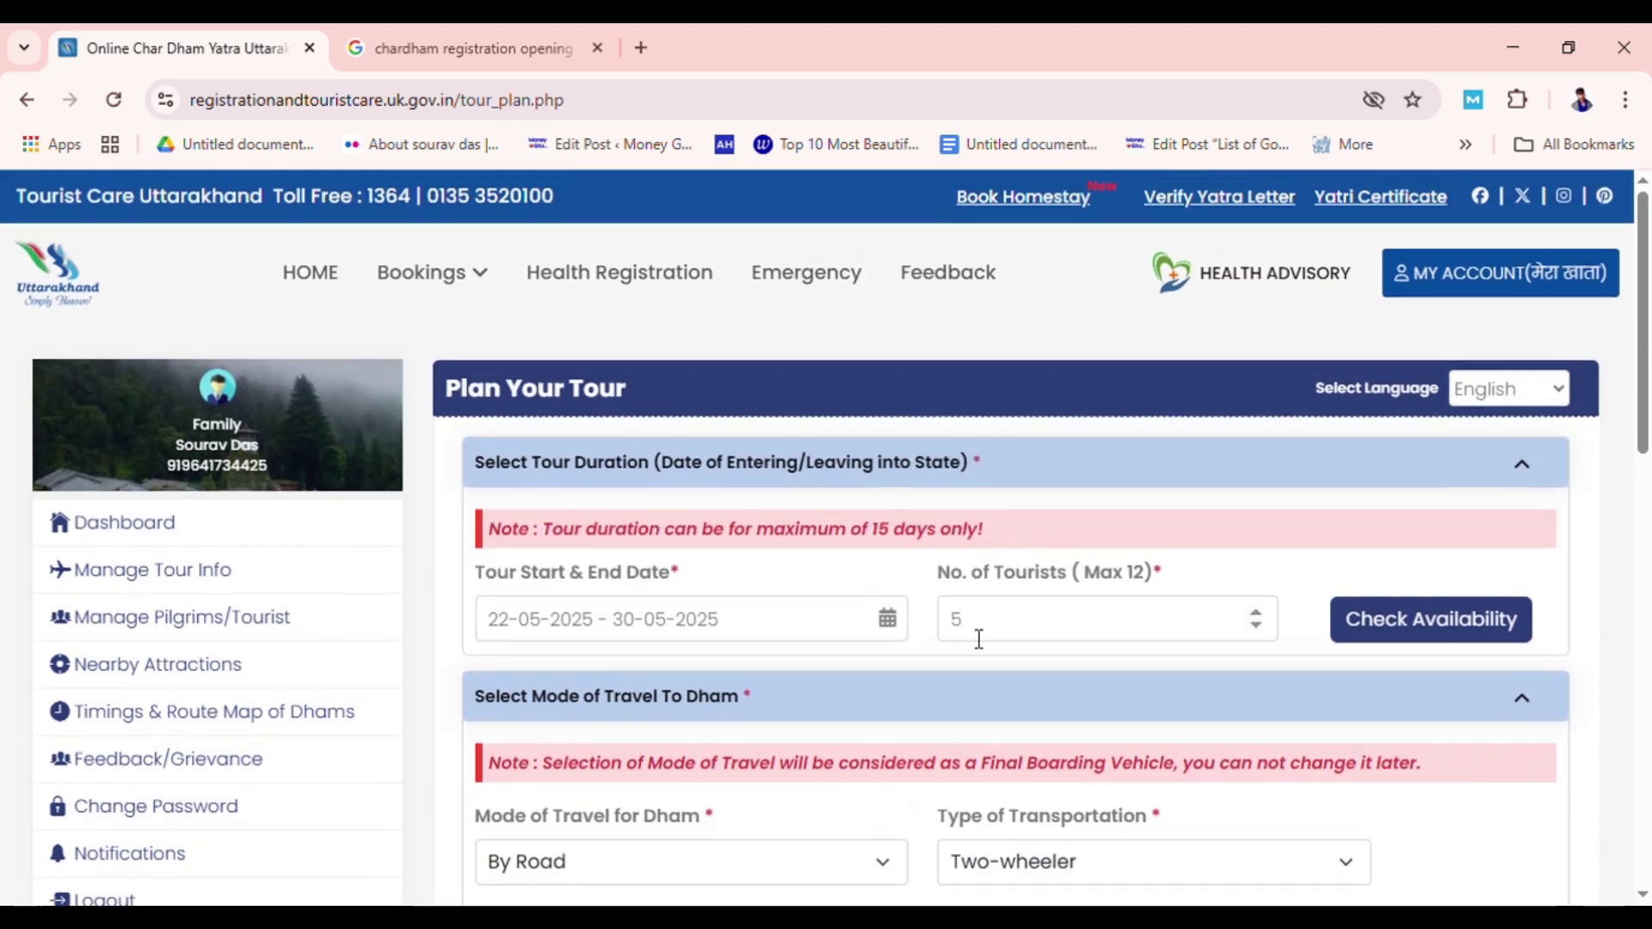
{"action": "left_click", "coordinate": [969, 640]}
{"action": "scroll", "coordinate": [964, 568], "scroll_direction": "down", "scroll_amount": 5}
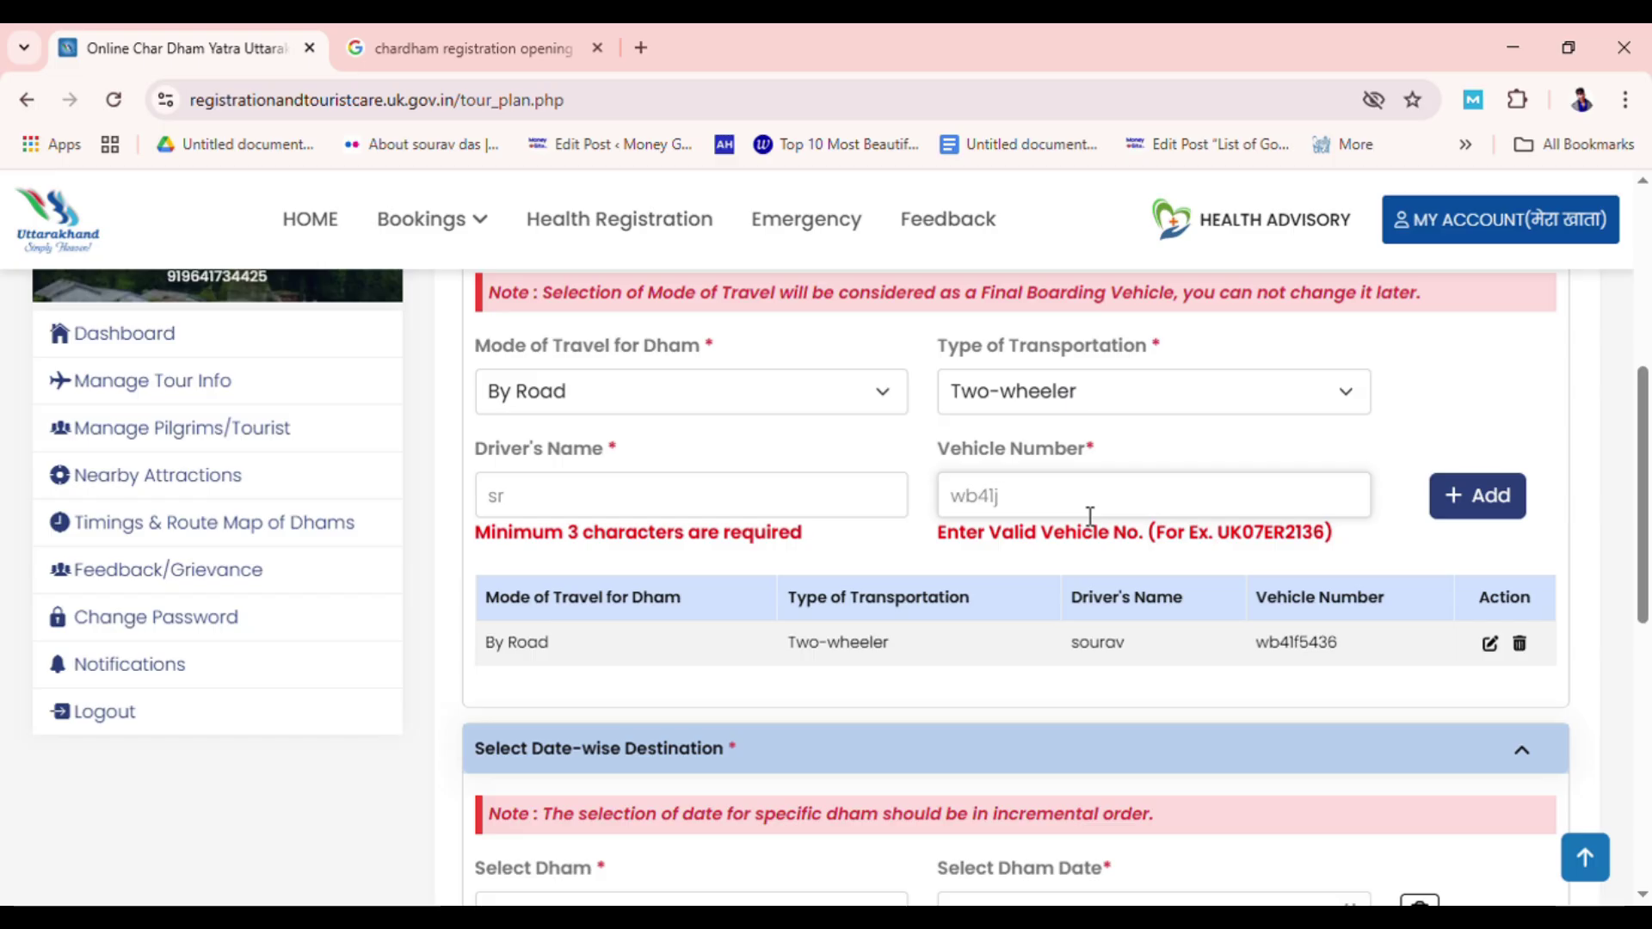
{"action": "type", "text": "5643"}
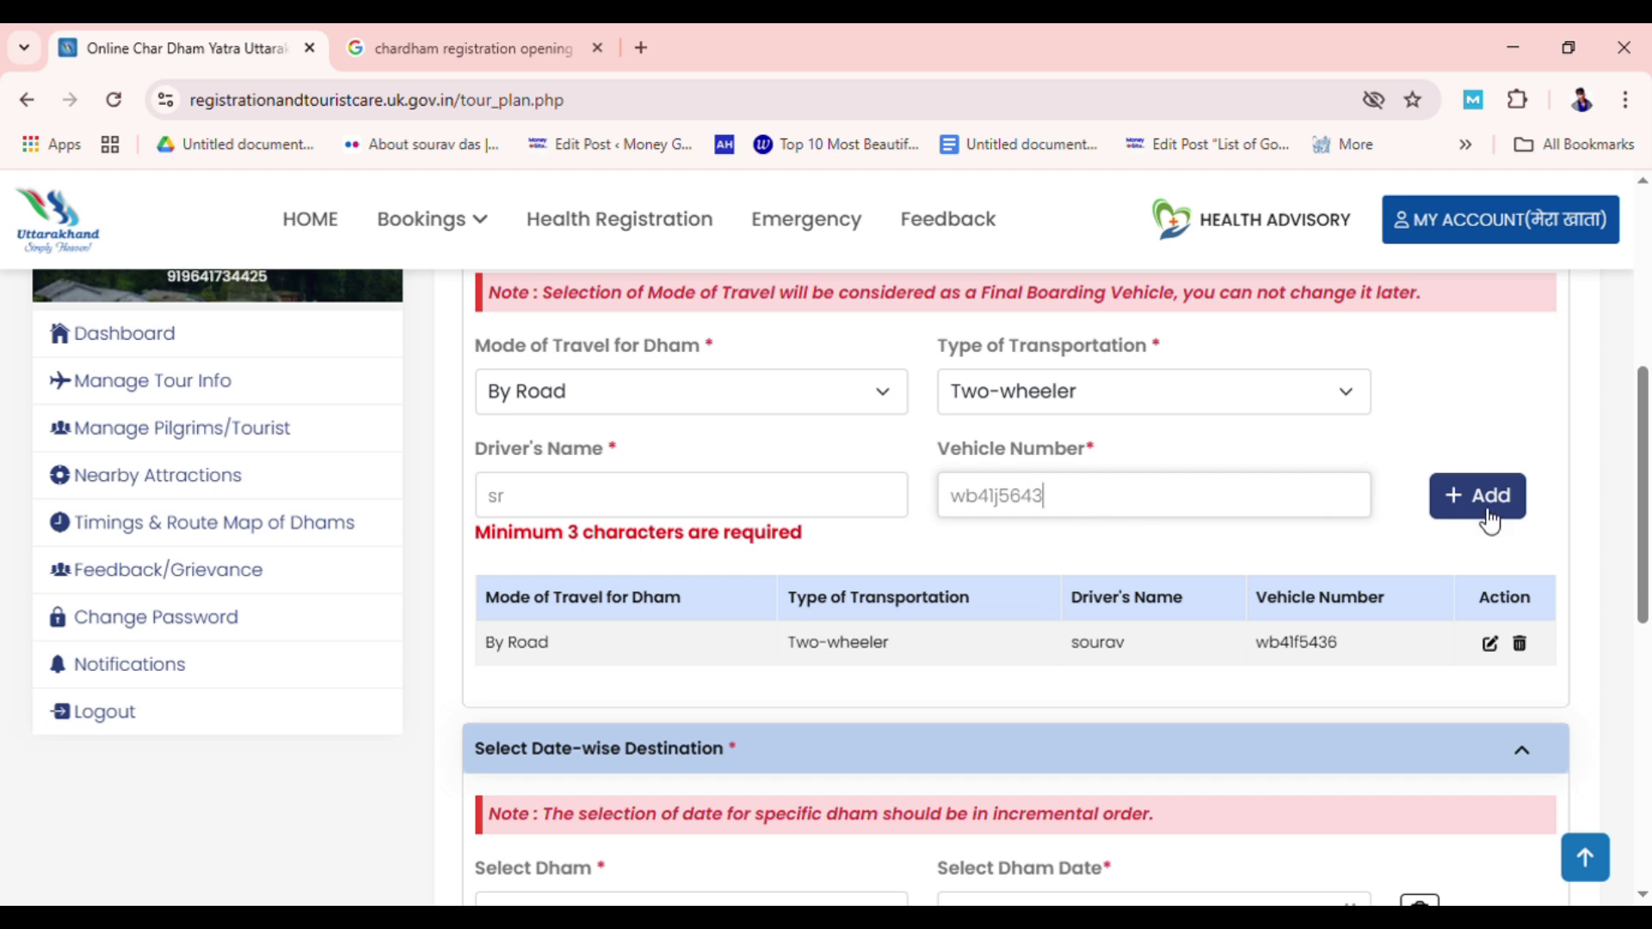
{"action": "left_click", "coordinate": [1491, 517]}
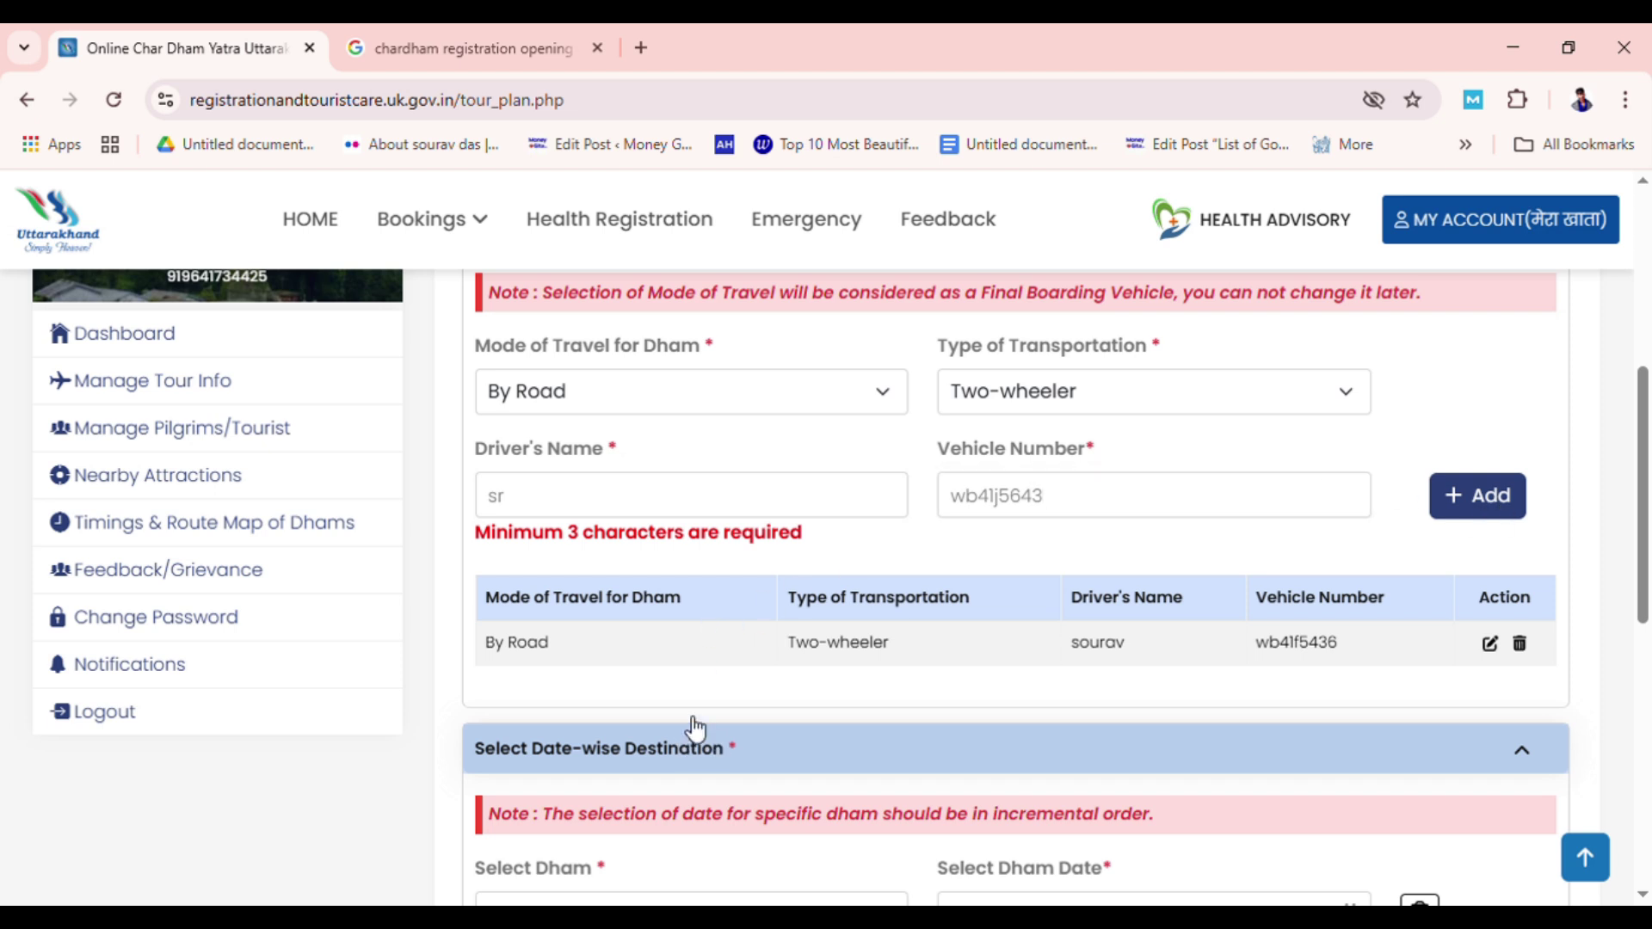
{"action": "left_click", "coordinate": [689, 512]}
{"action": "type", "text": "f"}
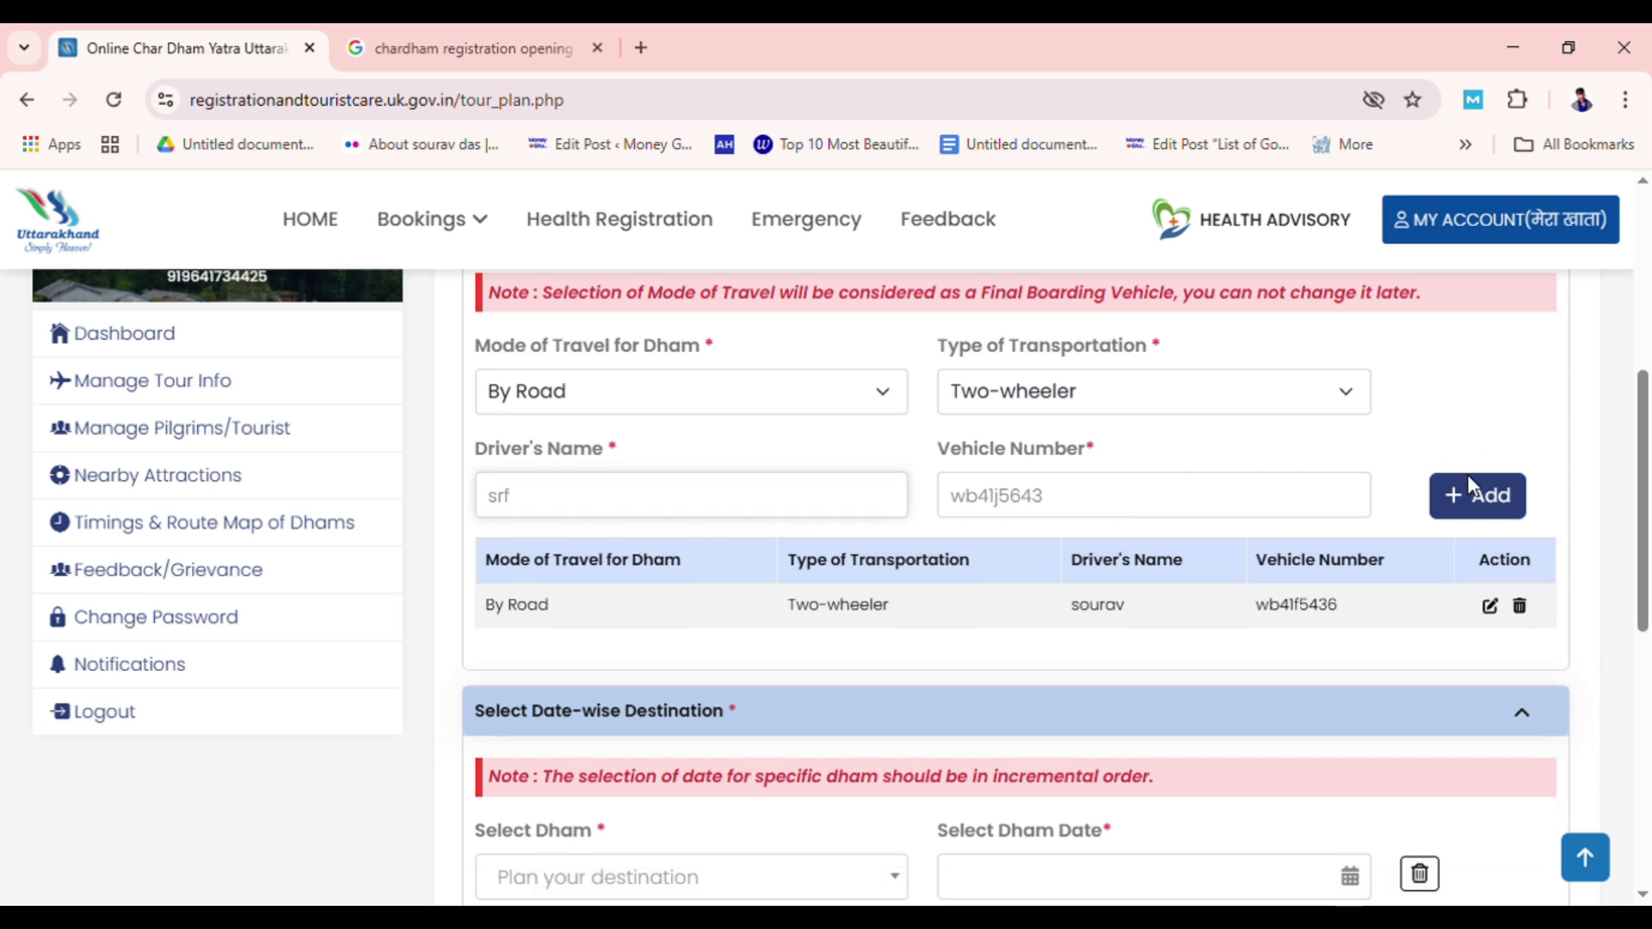
{"action": "left_click", "coordinate": [1478, 496]}
{"action": "scroll", "coordinate": [823, 566], "scroll_direction": "down", "scroll_amount": 3}
Step: Plan Badrinath for 24-05-2025 and Hemkund Sahib for 27-05-2025 in the dham table
{"action": "scroll", "coordinate": [819, 563], "scroll_direction": "down", "scroll_amount": 1}
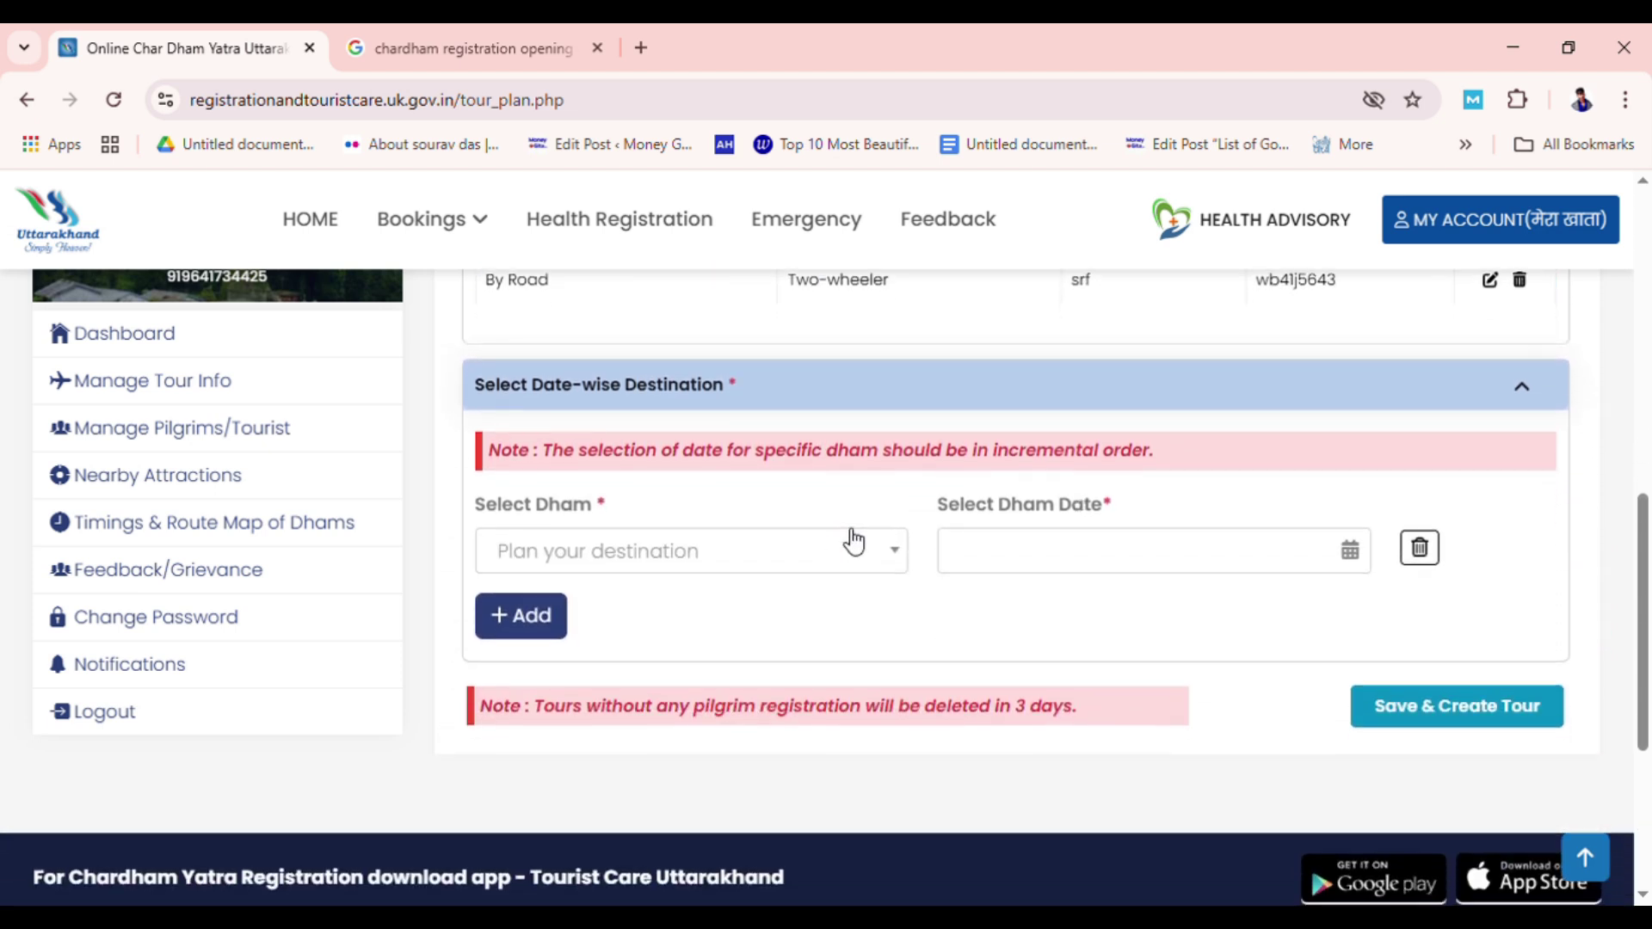
{"action": "left_click", "coordinate": [634, 557]}
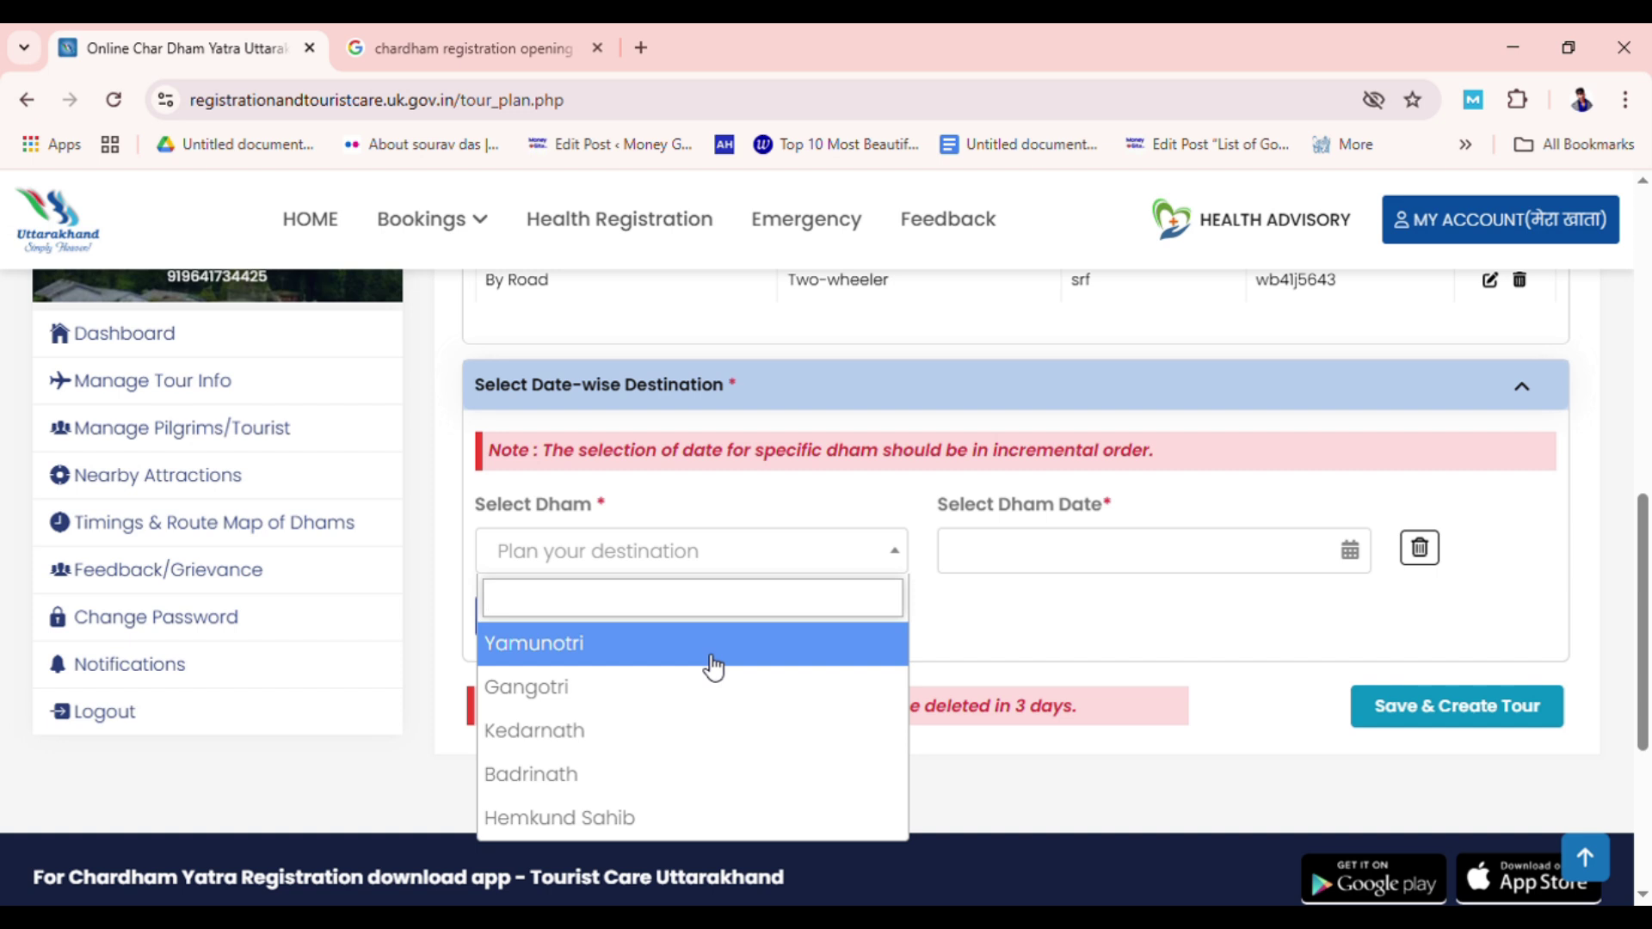
{"action": "left_click", "coordinate": [714, 667]}
{"action": "left_click", "coordinate": [1128, 550]}
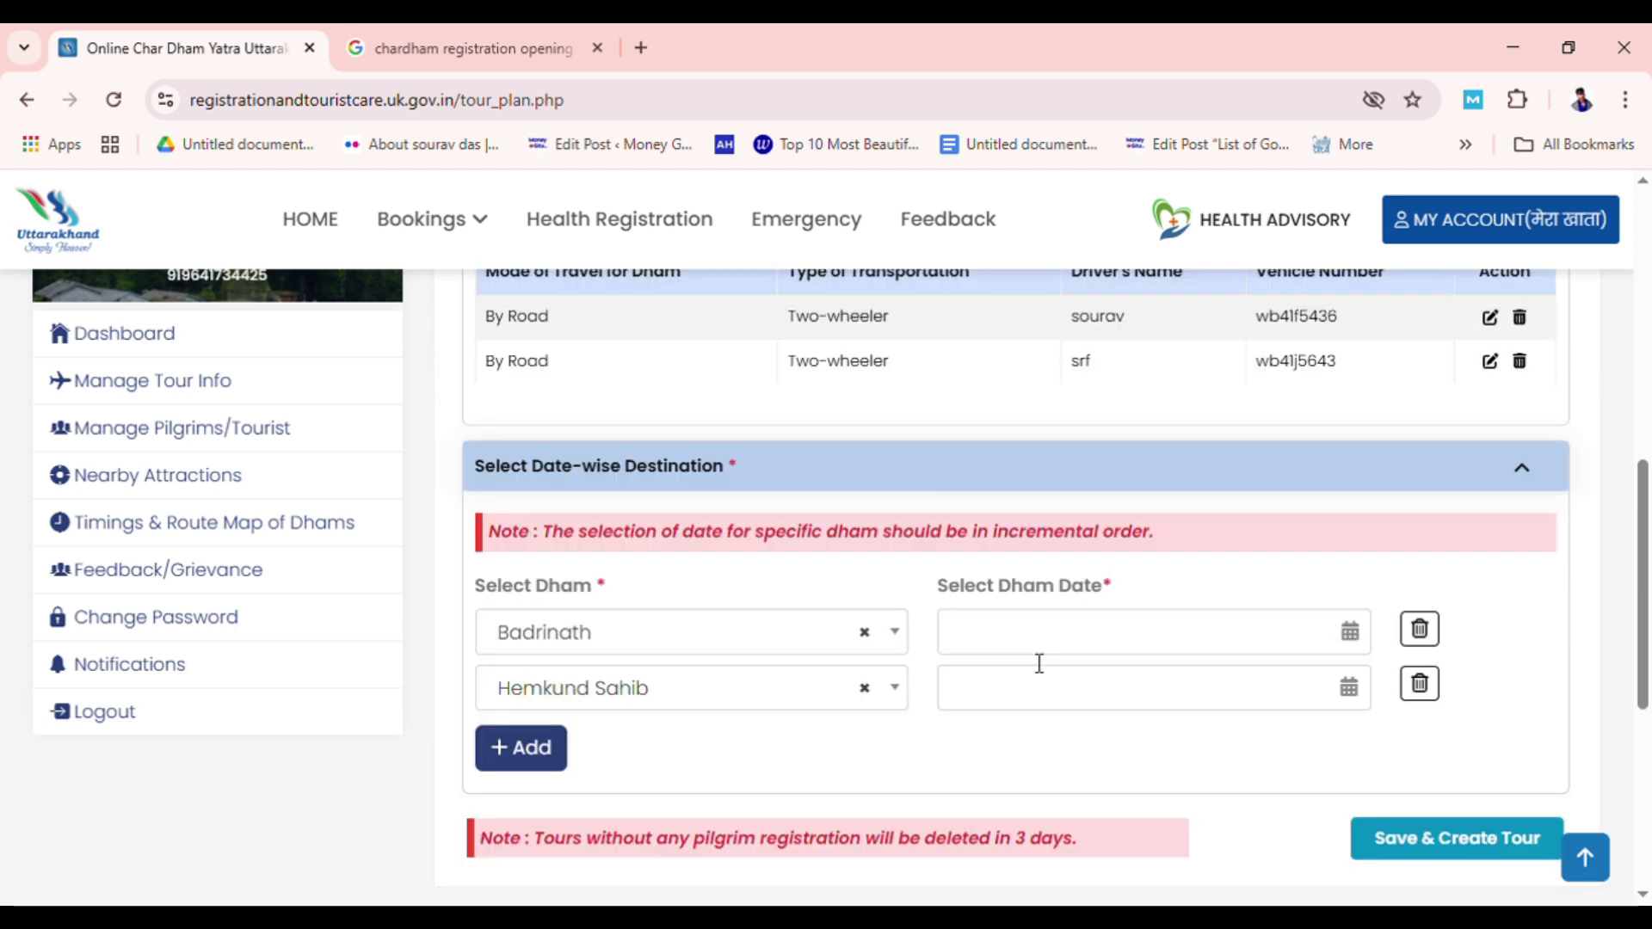
{"action": "left_click", "coordinate": [1046, 686]}
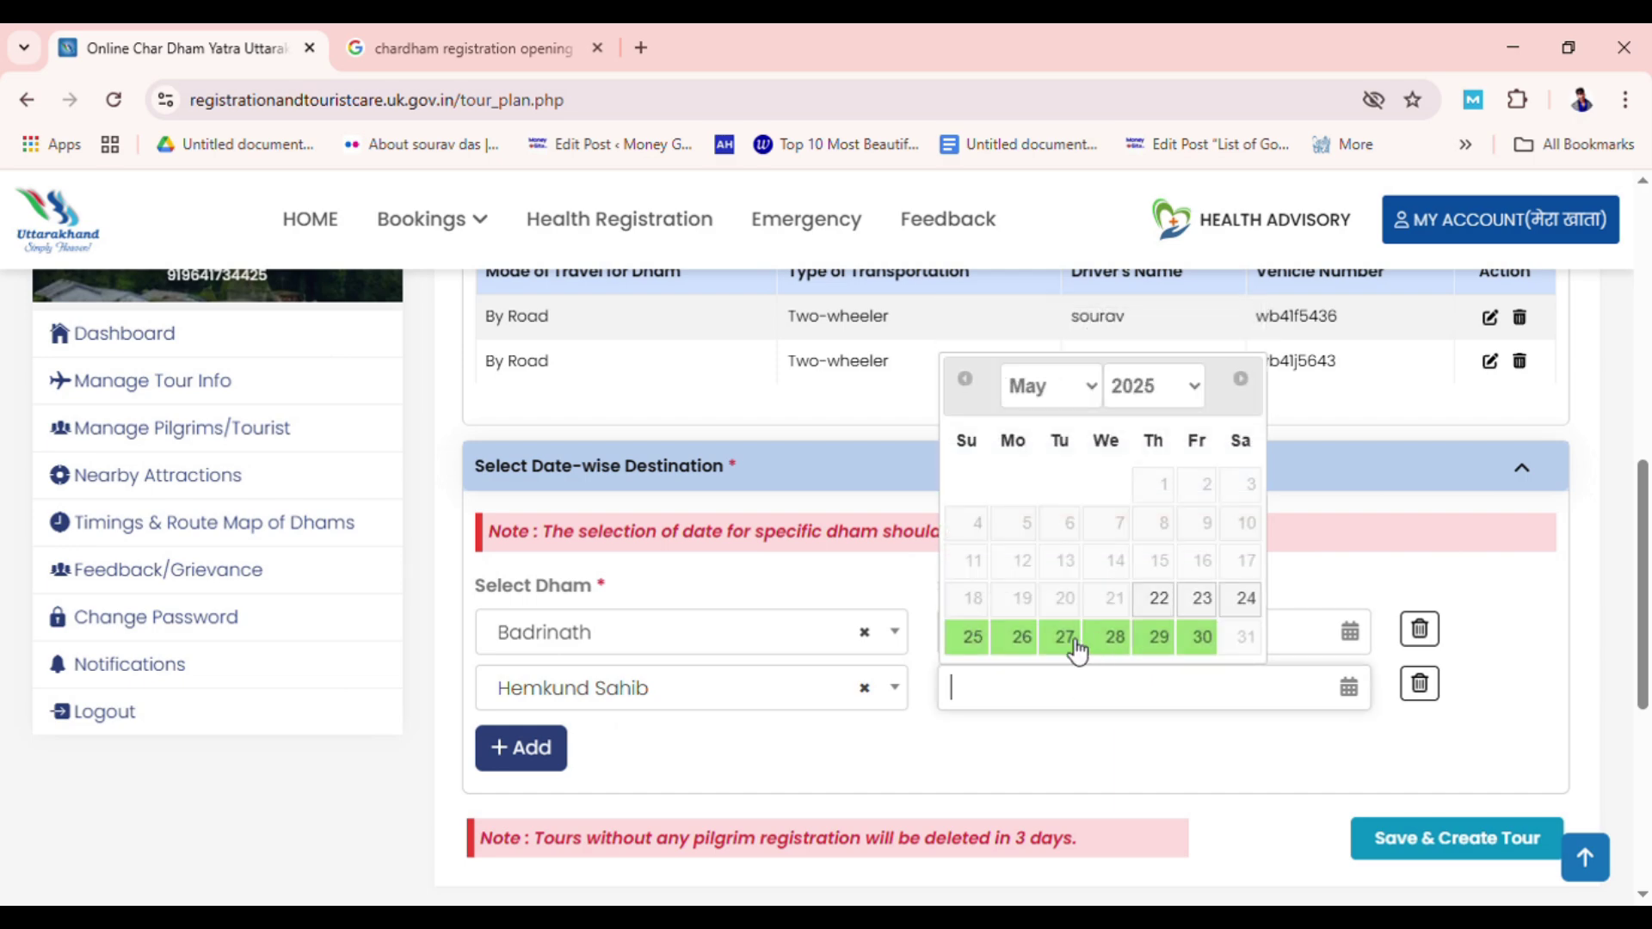
{"action": "left_click", "coordinate": [1065, 650]}
{"action": "scroll", "coordinate": [1067, 656], "scroll_direction": "down", "scroll_amount": 12}
{"action": "scroll", "coordinate": [1059, 634], "scroll_direction": "up", "scroll_amount": 4}
{"action": "left_click", "coordinate": [1041, 538]}
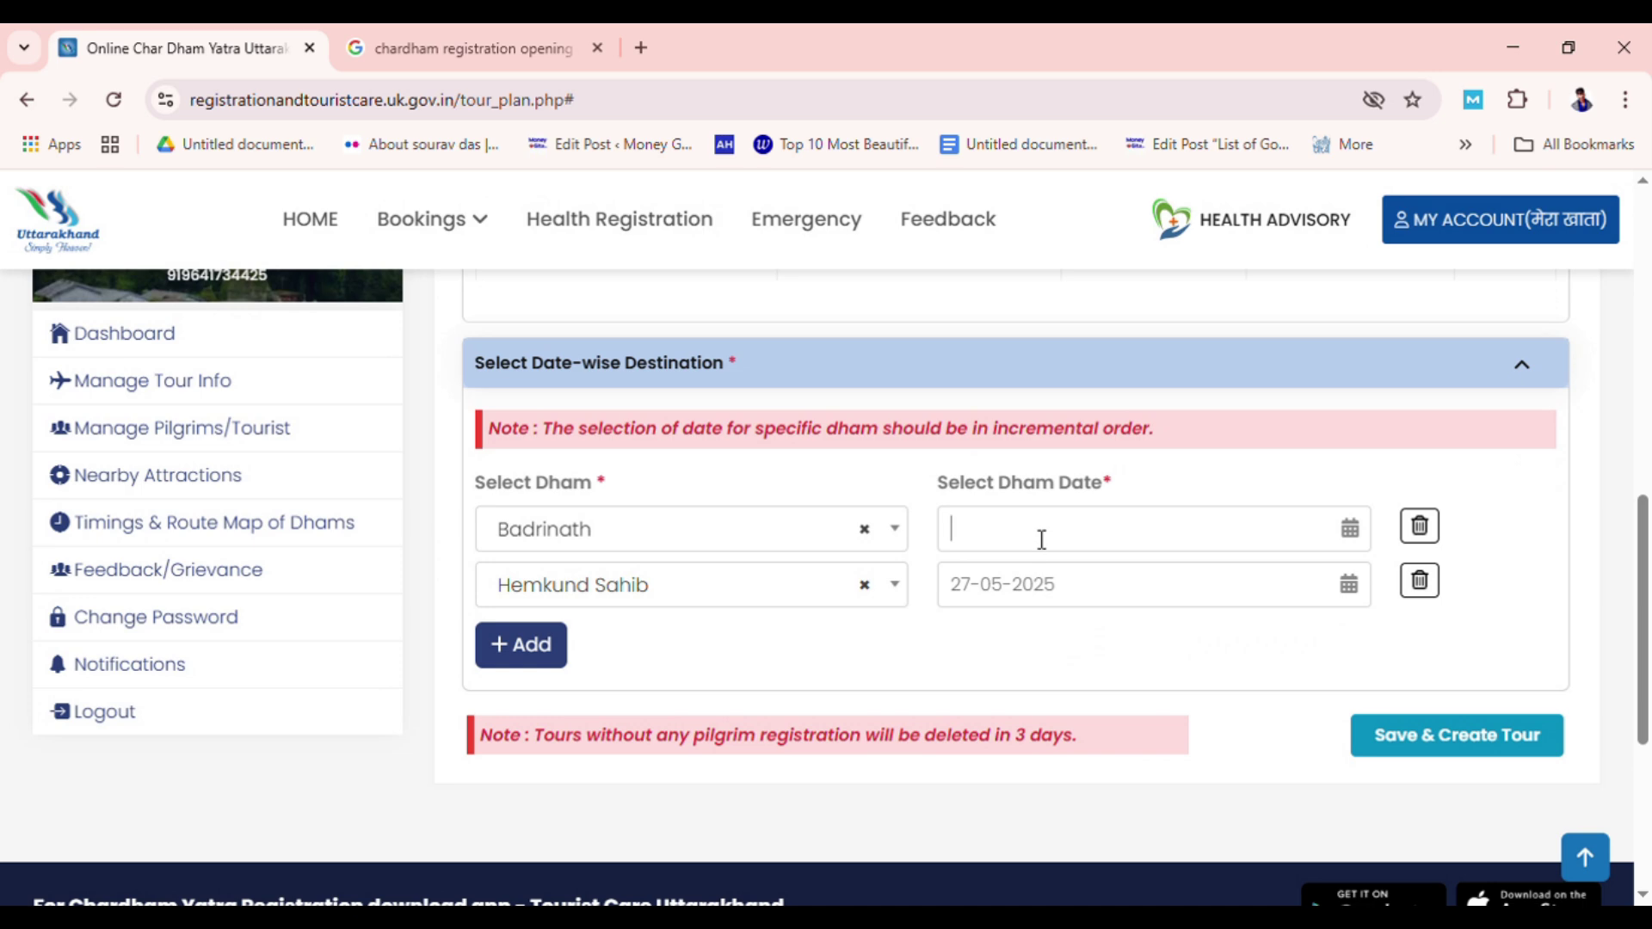
{"action": "left_click", "coordinate": [1231, 795]}
{"action": "left_click", "coordinate": [742, 682]}
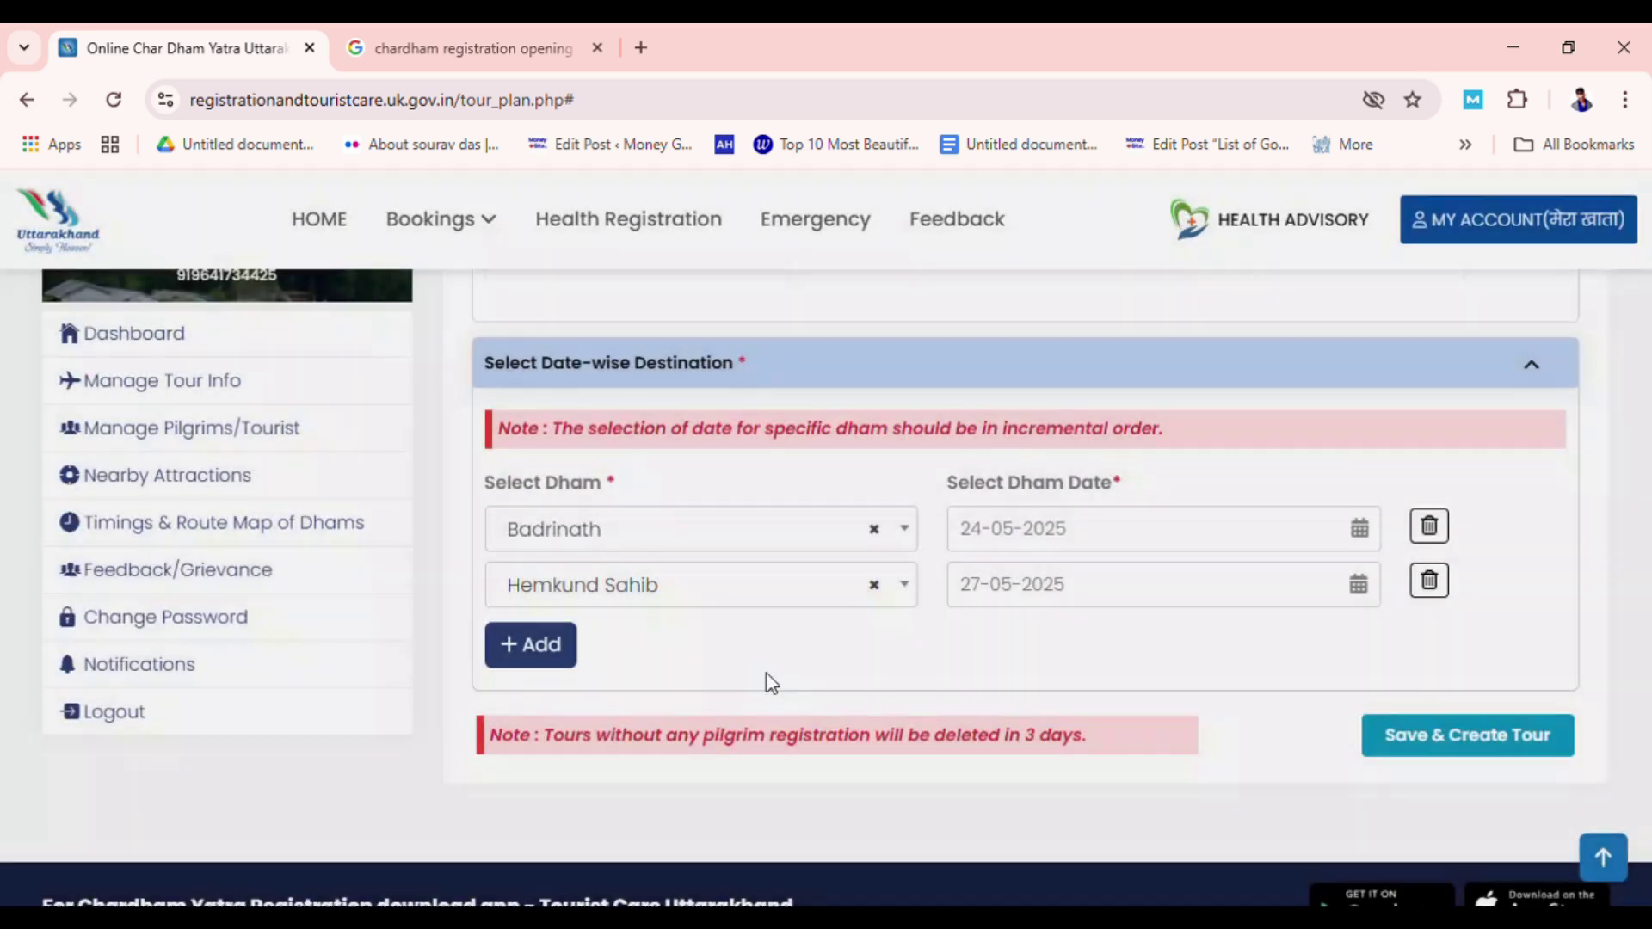
{"action": "left_click", "coordinate": [1470, 744]}
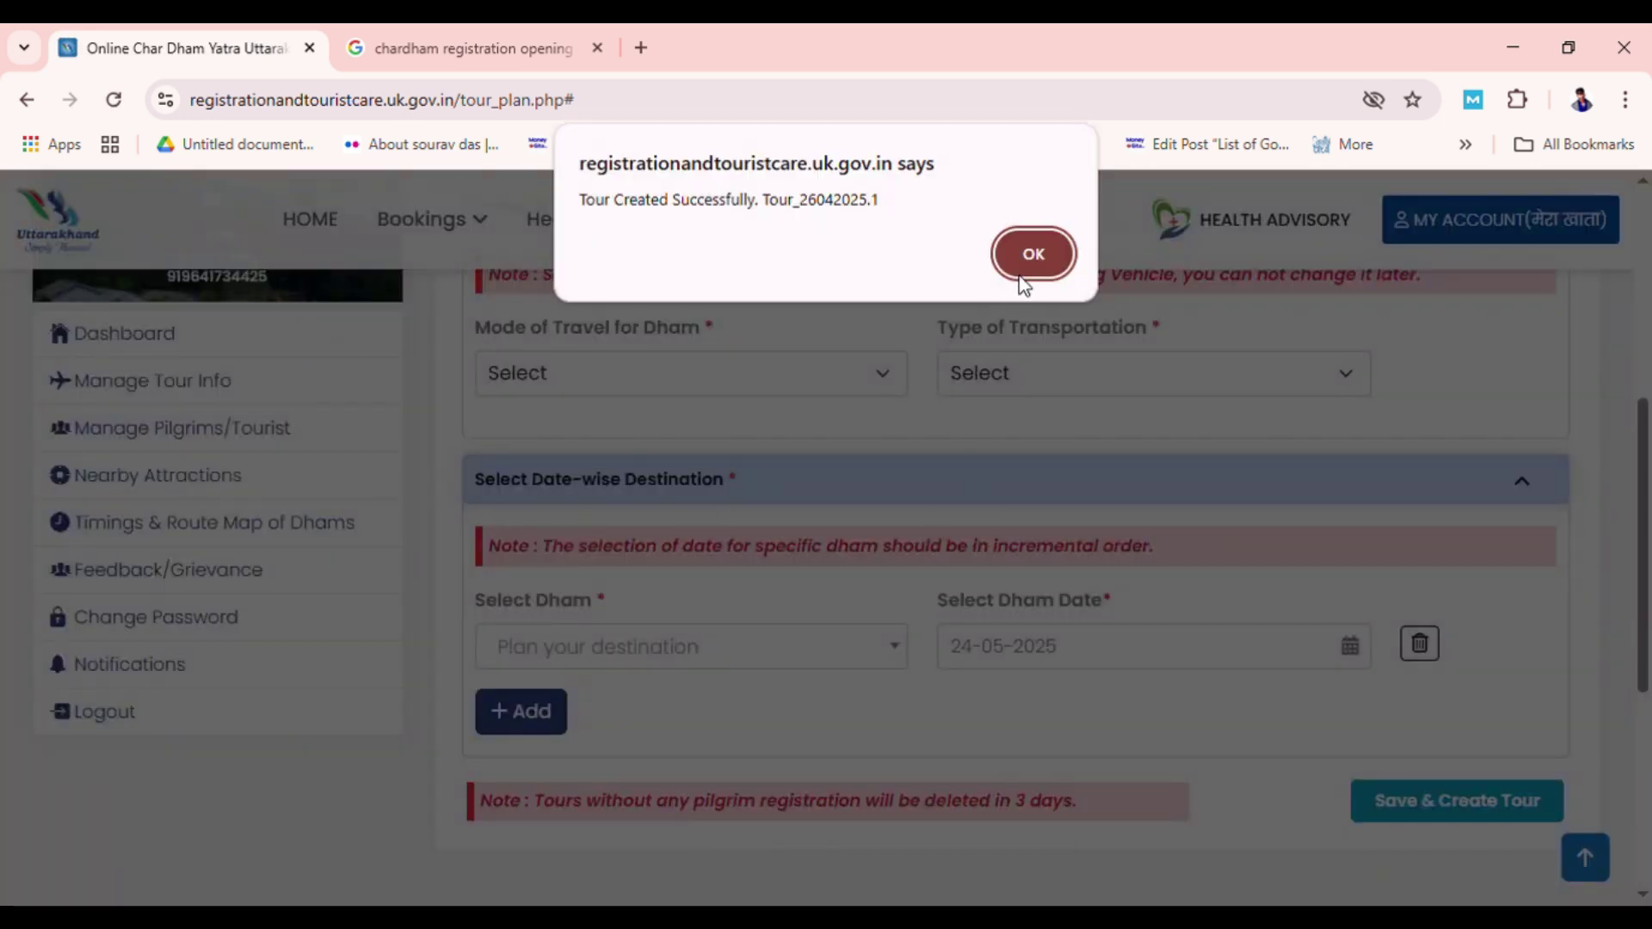
{"action": "left_click", "coordinate": [1030, 256]}
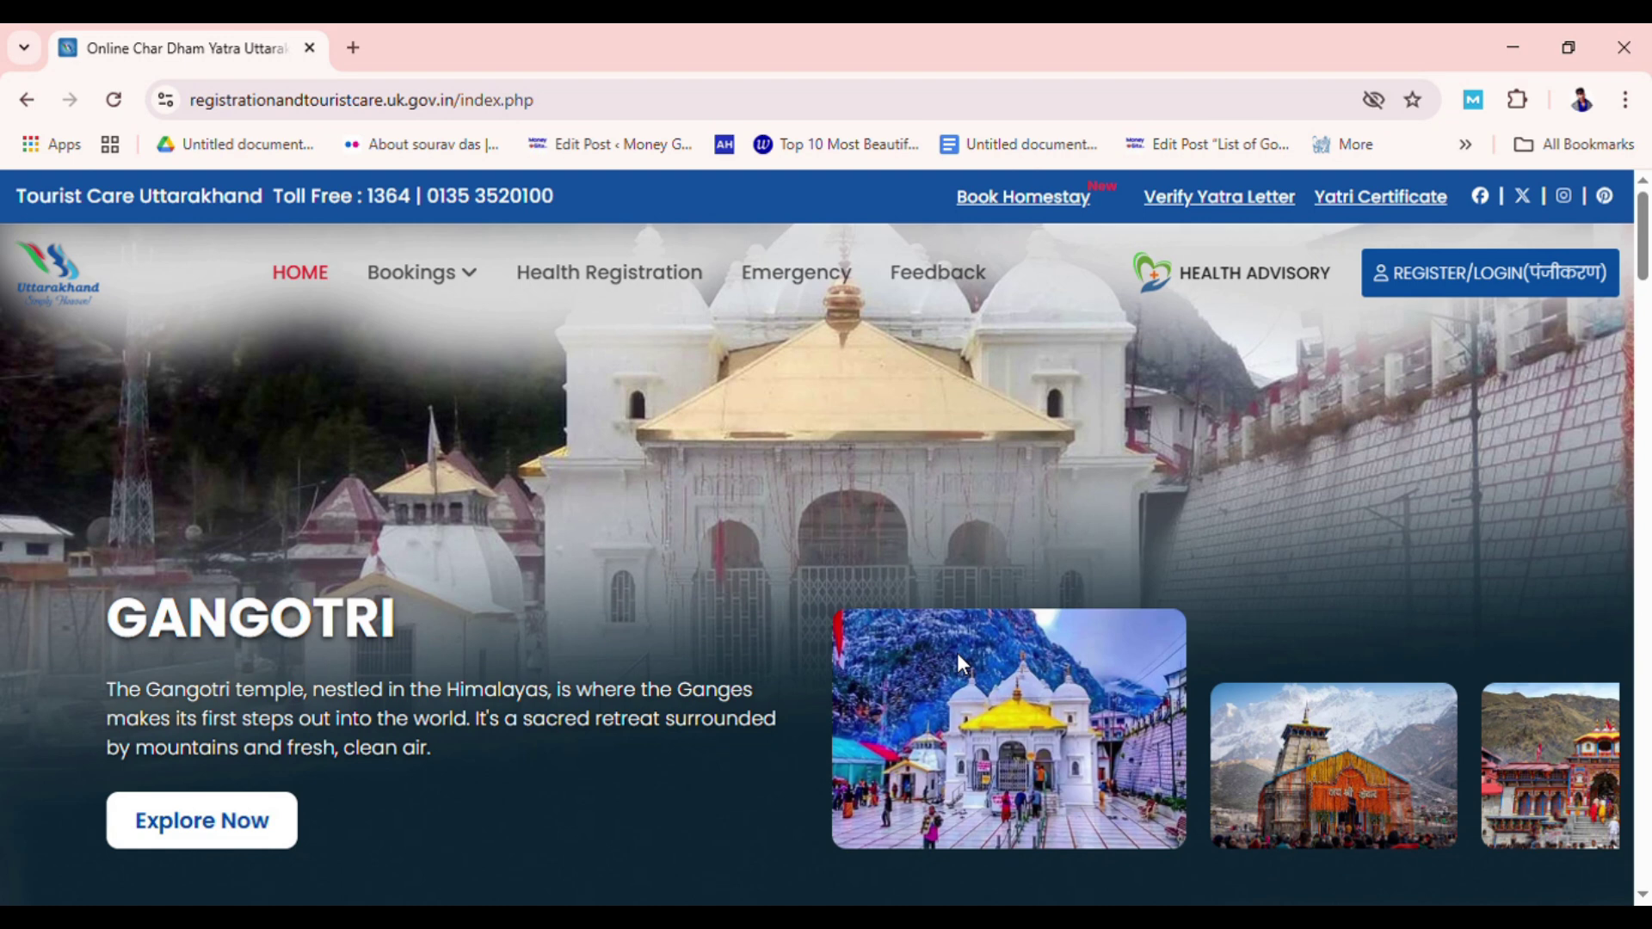
{"action": "left_click_drag", "start_coordinate": [1237, 745], "coordinate": [1162, 766]}
{"action": "left_click_drag", "start_coordinate": [1125, 771], "coordinate": [875, 730]}
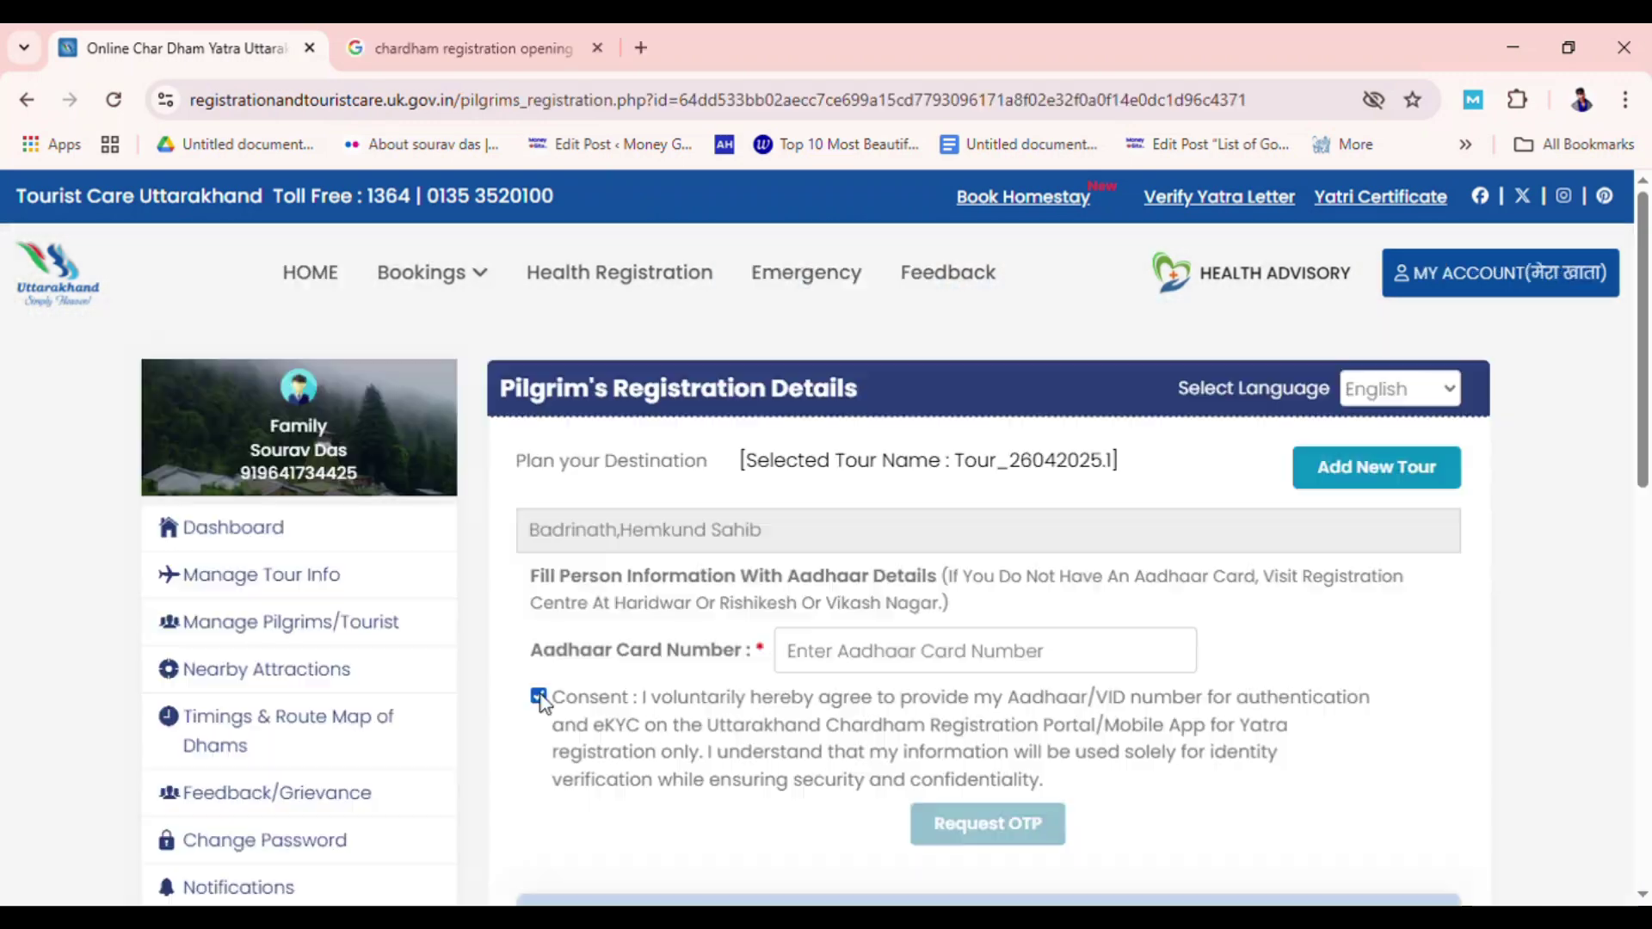
{"action": "left_click", "coordinate": [803, 651]}
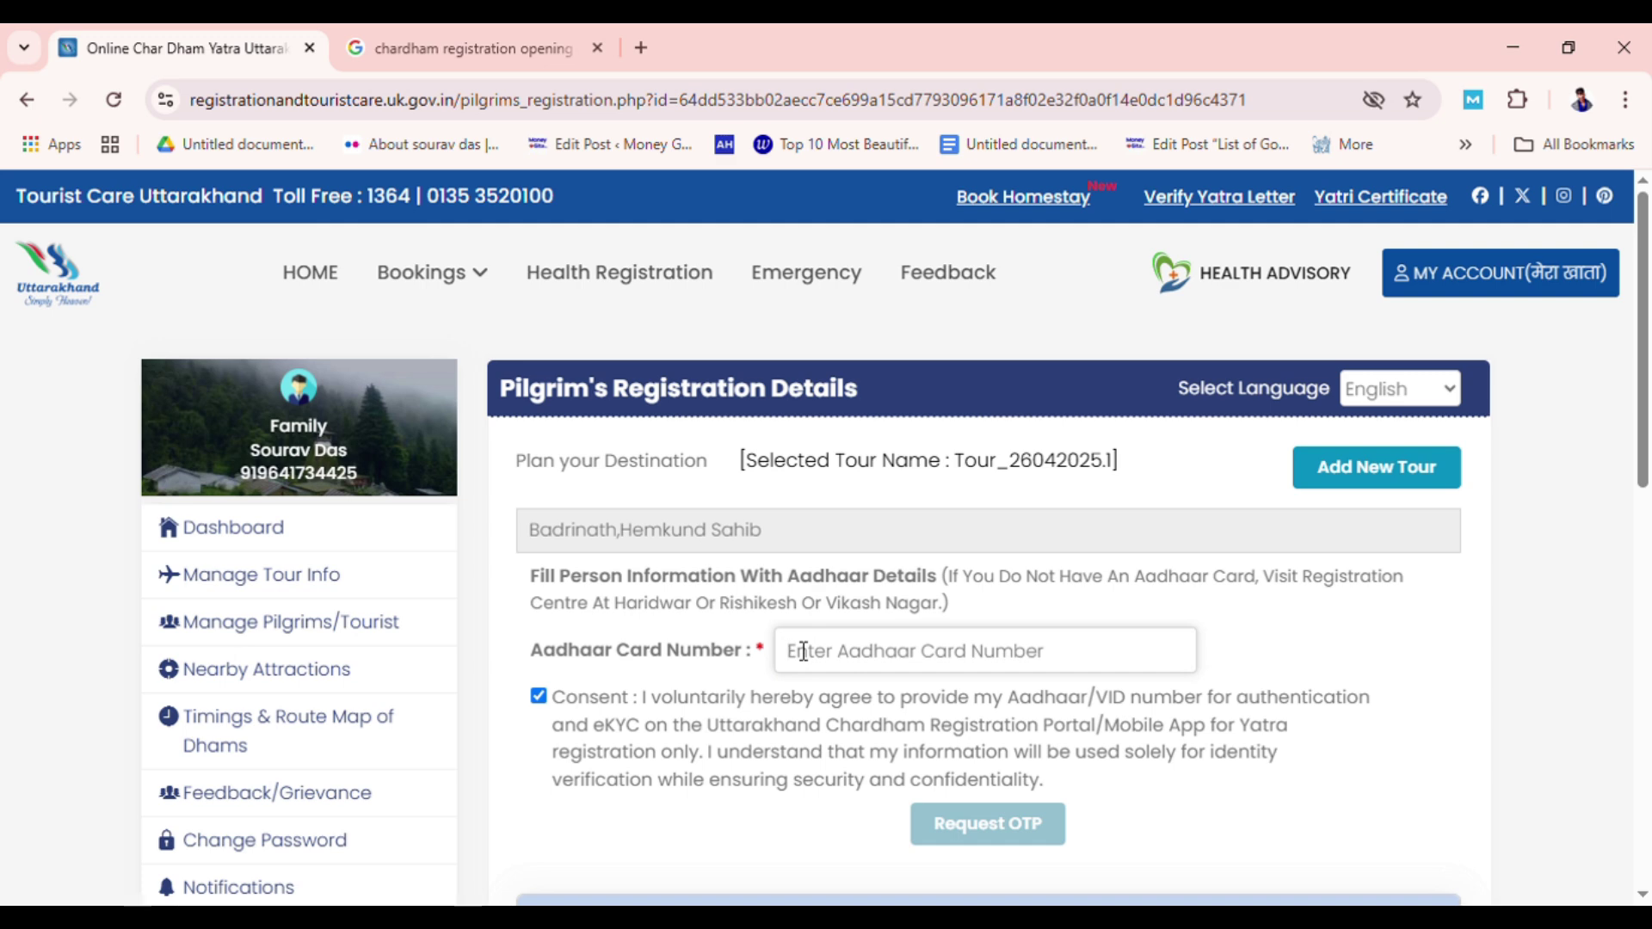
Step: Enter the pilgrim's 12-digit Aadhaar number, request an OTP, and dismiss the OTP-sent alert
{"action": "type", "text": "12"}
{"action": "key", "text": "BackSpace"}
{"action": "type", "text": "123456789012"}
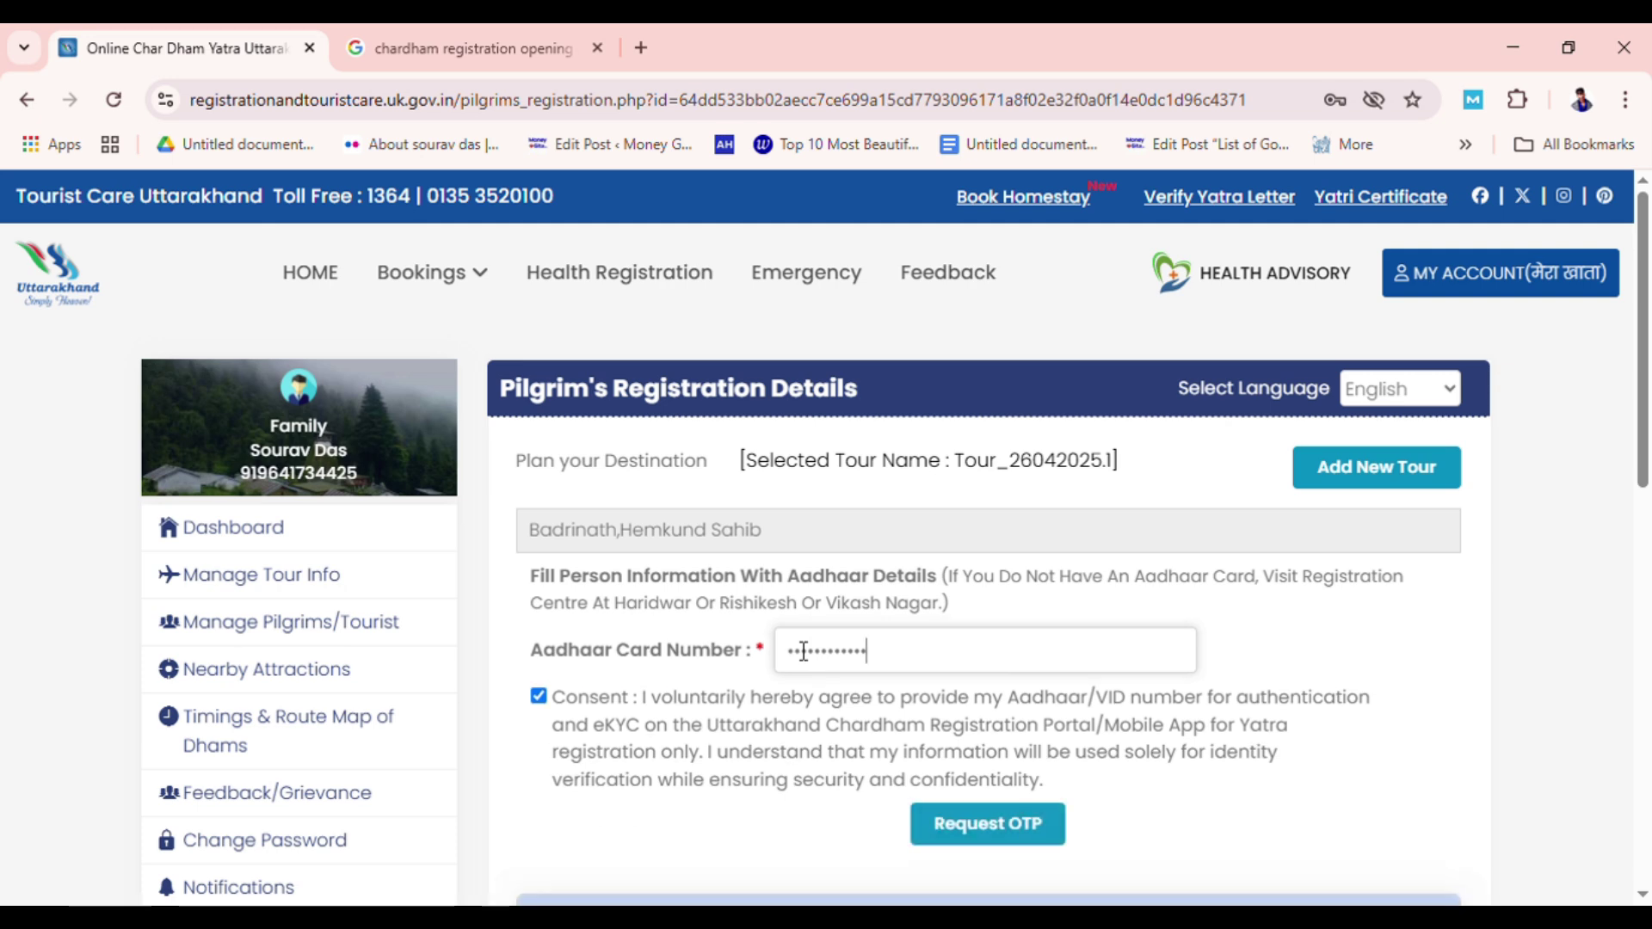
{"action": "scroll", "coordinate": [818, 647], "scroll_direction": "down", "scroll_amount": 3}
{"action": "left_click", "coordinate": [980, 573]}
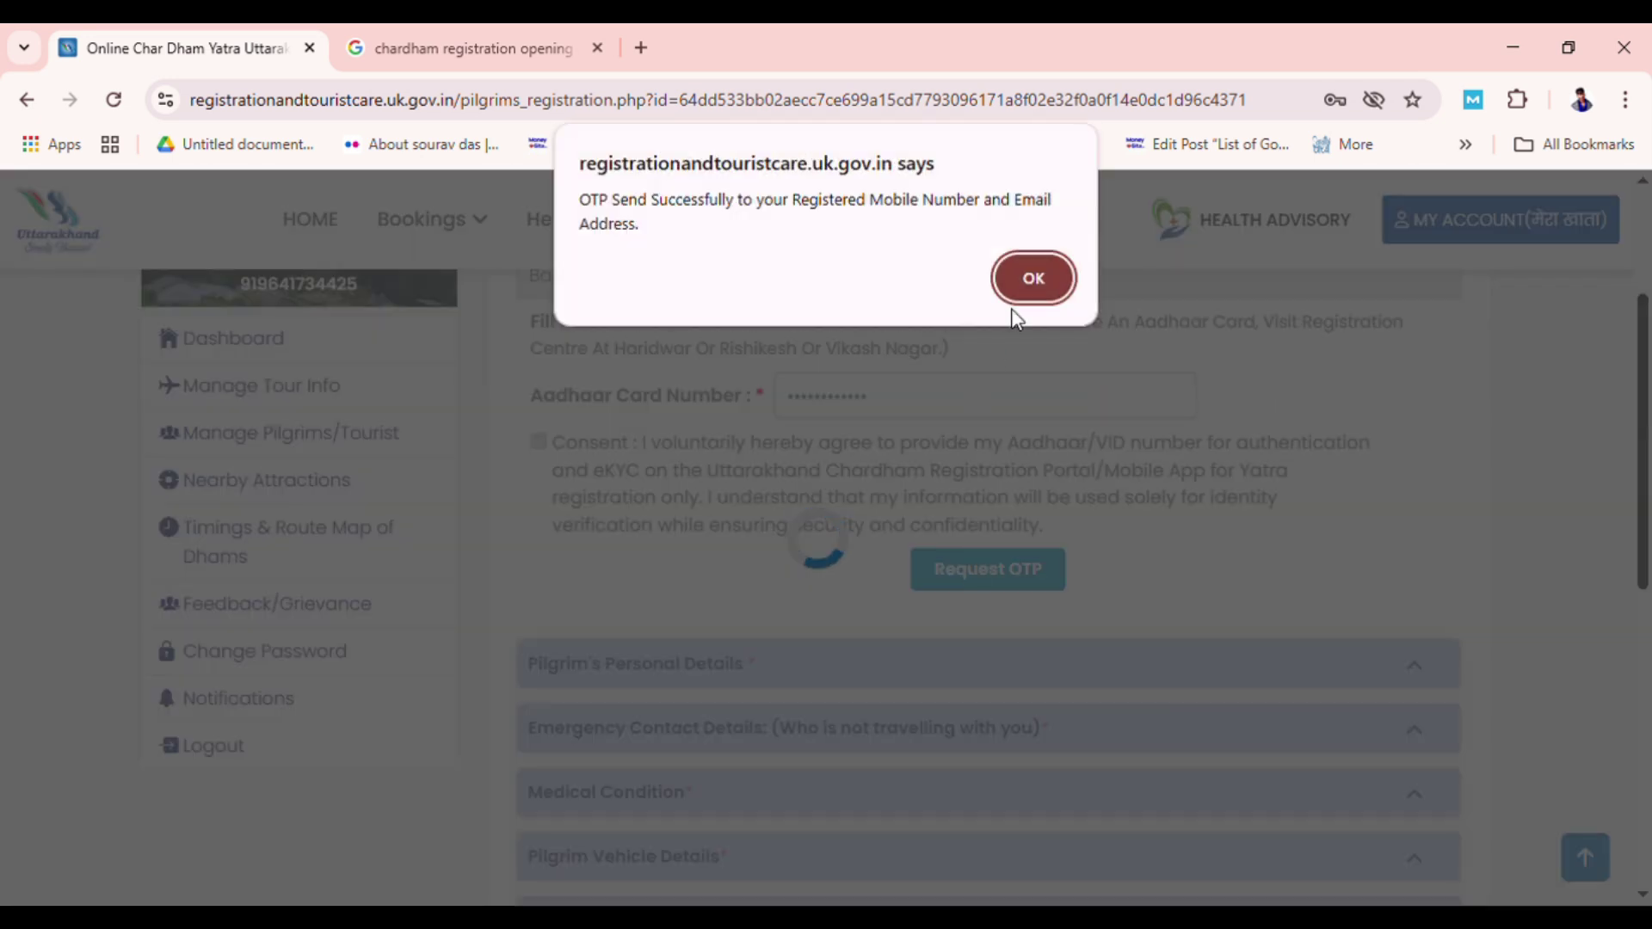
{"action": "left_click", "coordinate": [1036, 277]}
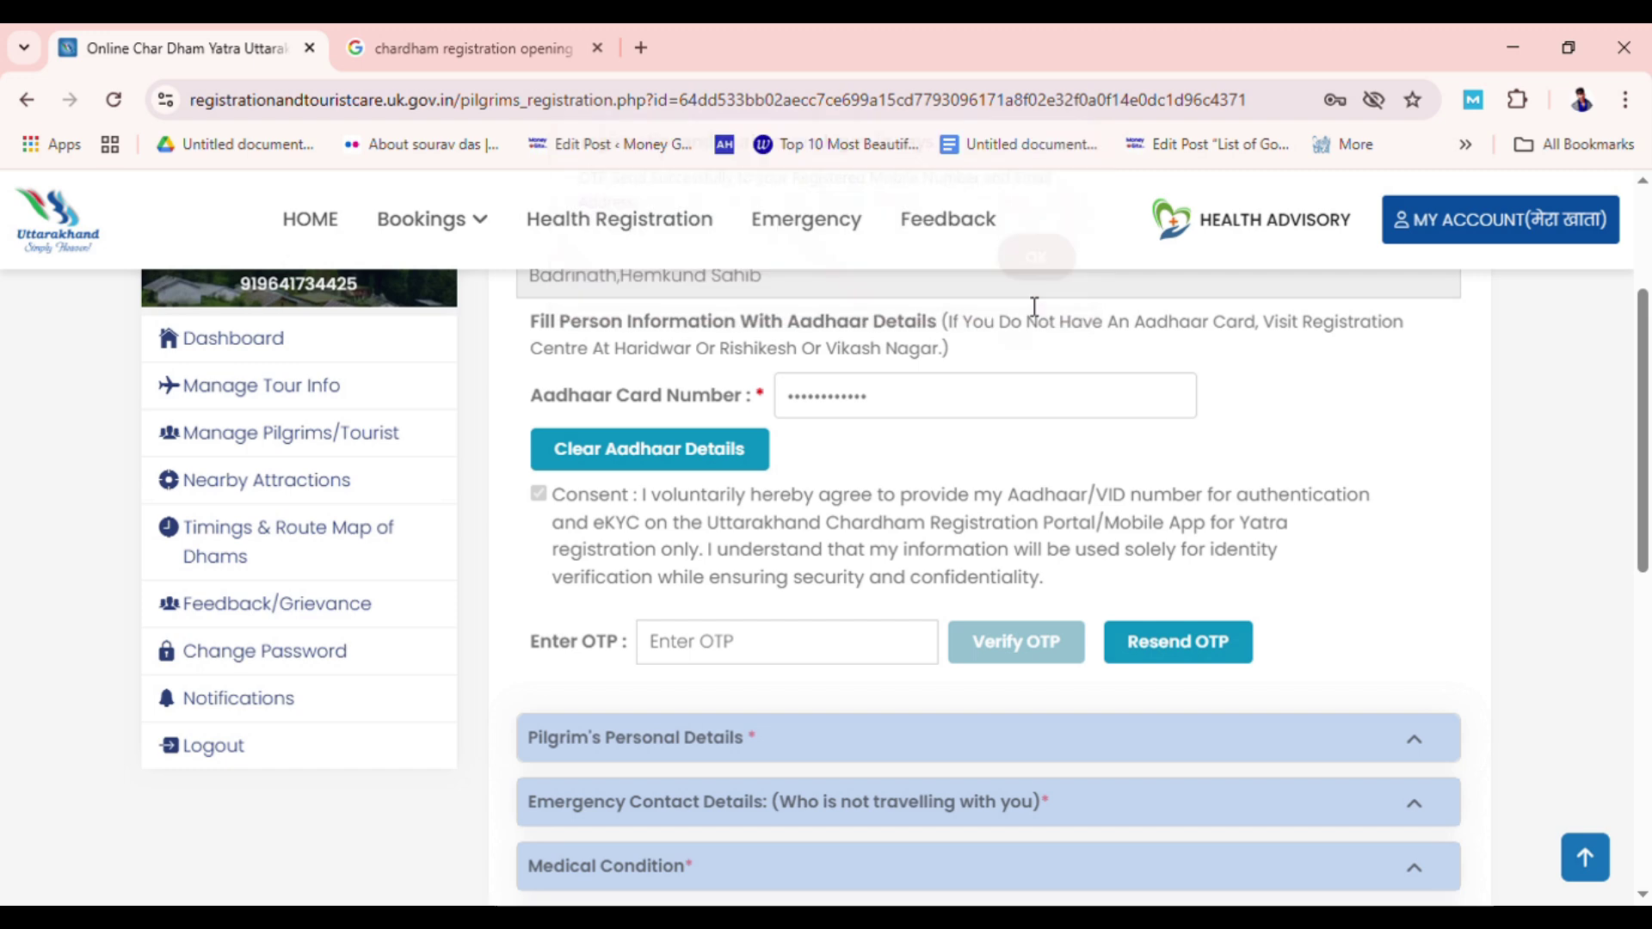
Step: Enter the received SMS OTP and submit it for verification
{"action": "left_click", "coordinate": [770, 643]}
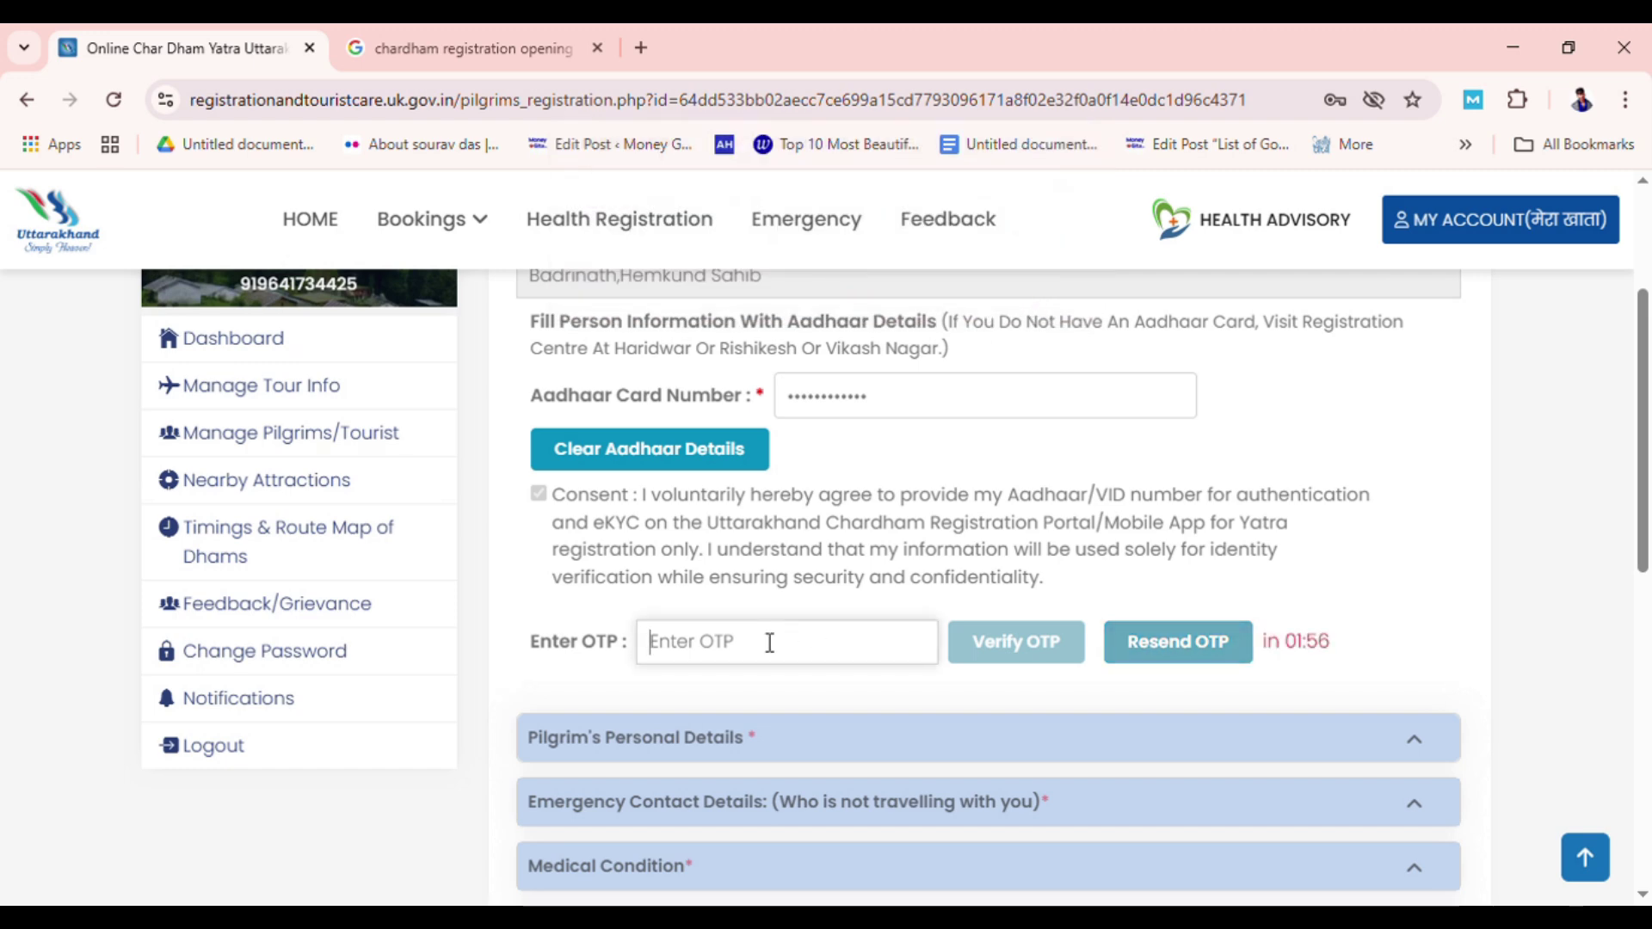
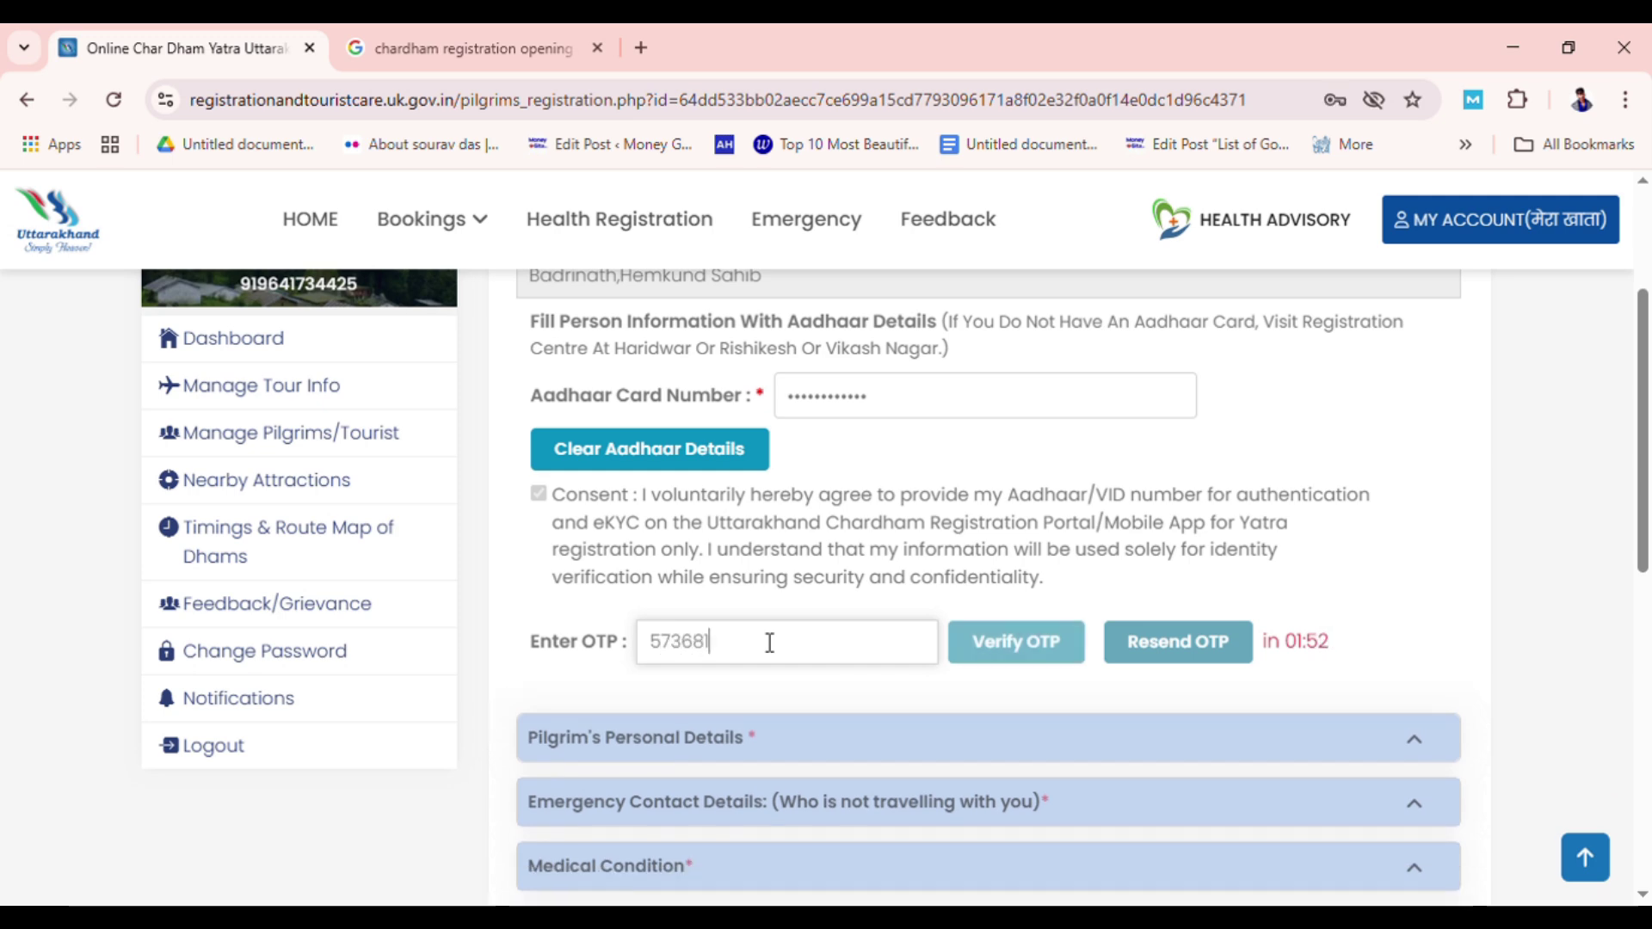
{"action": "left_click", "coordinate": [975, 642]}
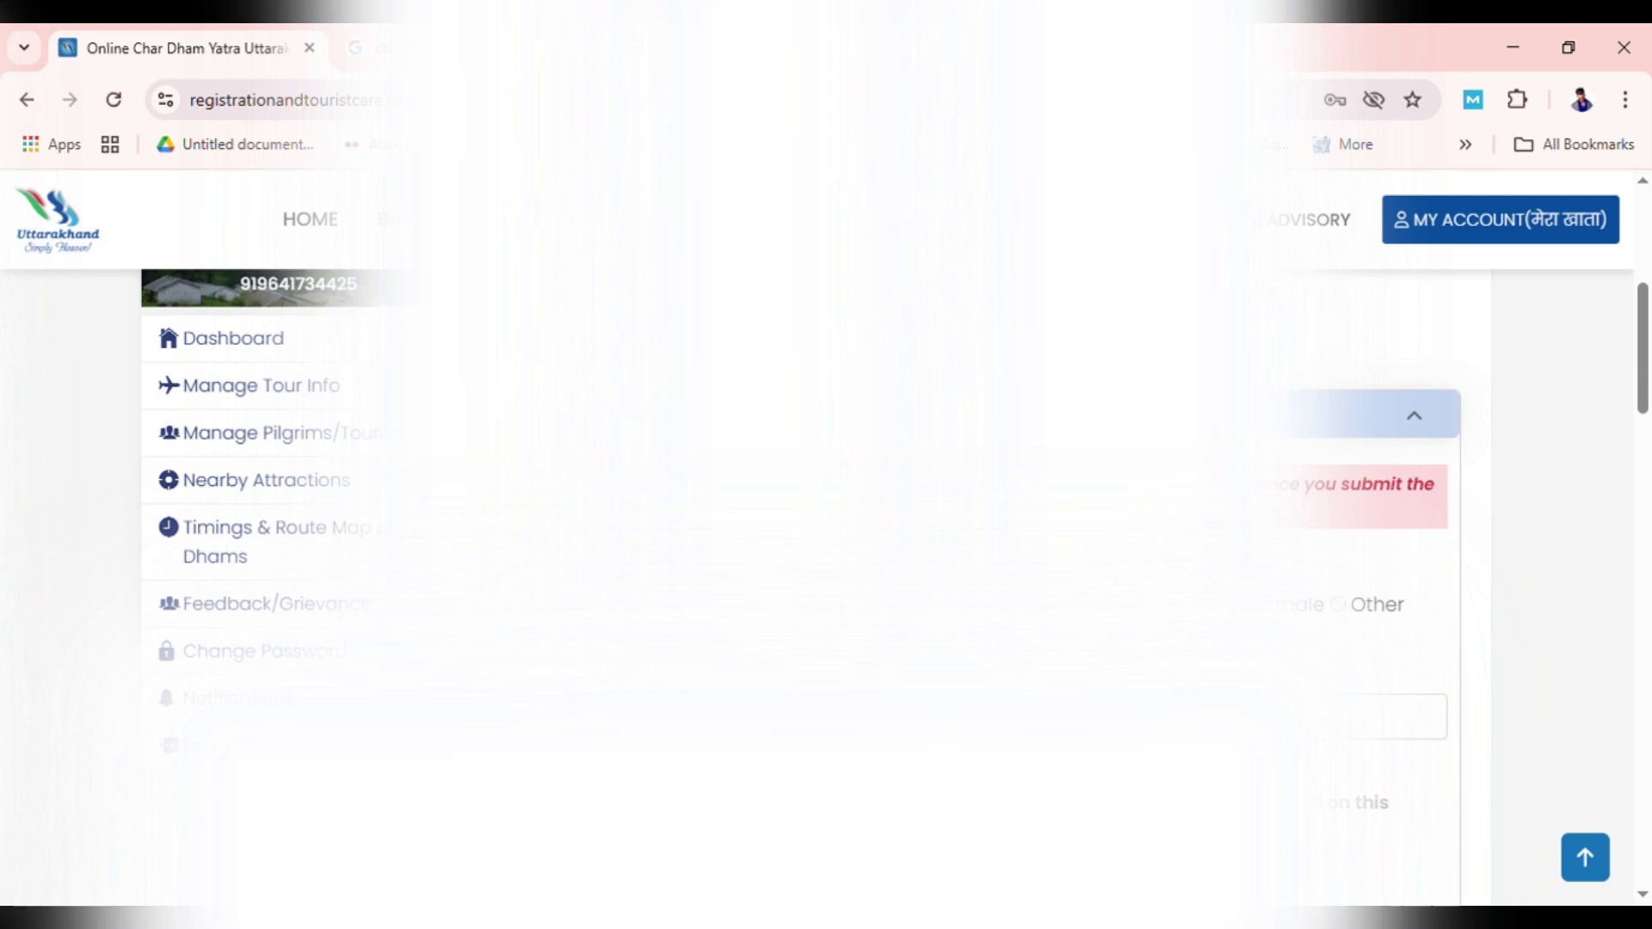
{"action": "scroll", "coordinate": [1462, 585], "scroll_direction": "down", "scroll_amount": 2}
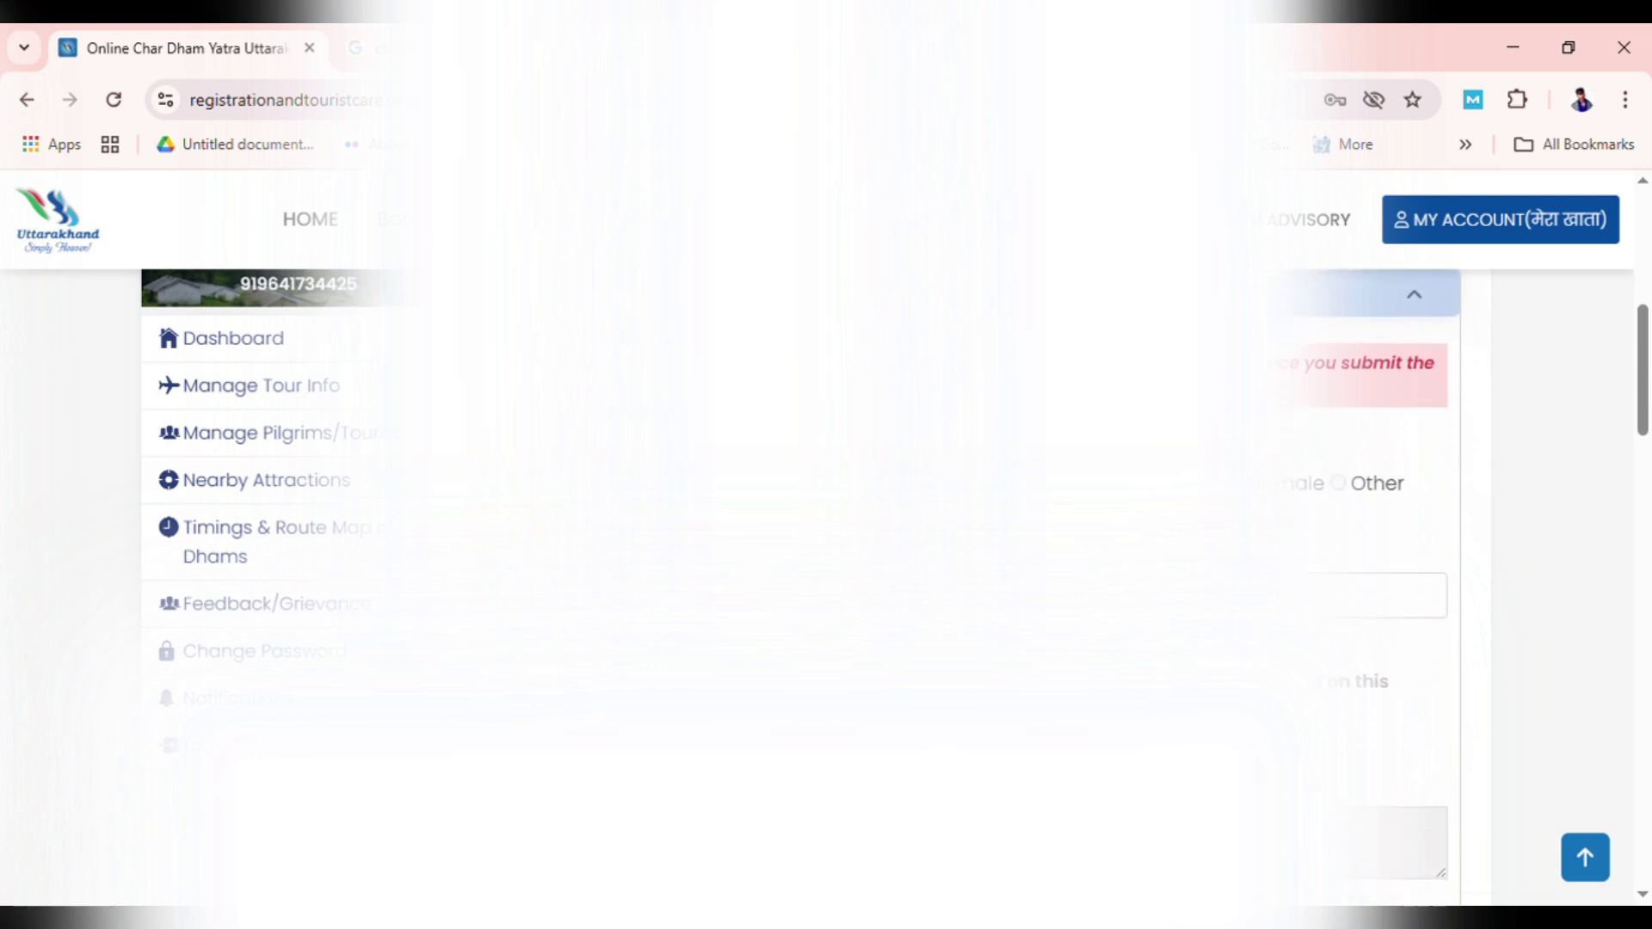
{"action": "scroll", "coordinate": [1377, 585], "scroll_direction": "down", "scroll_amount": 10}
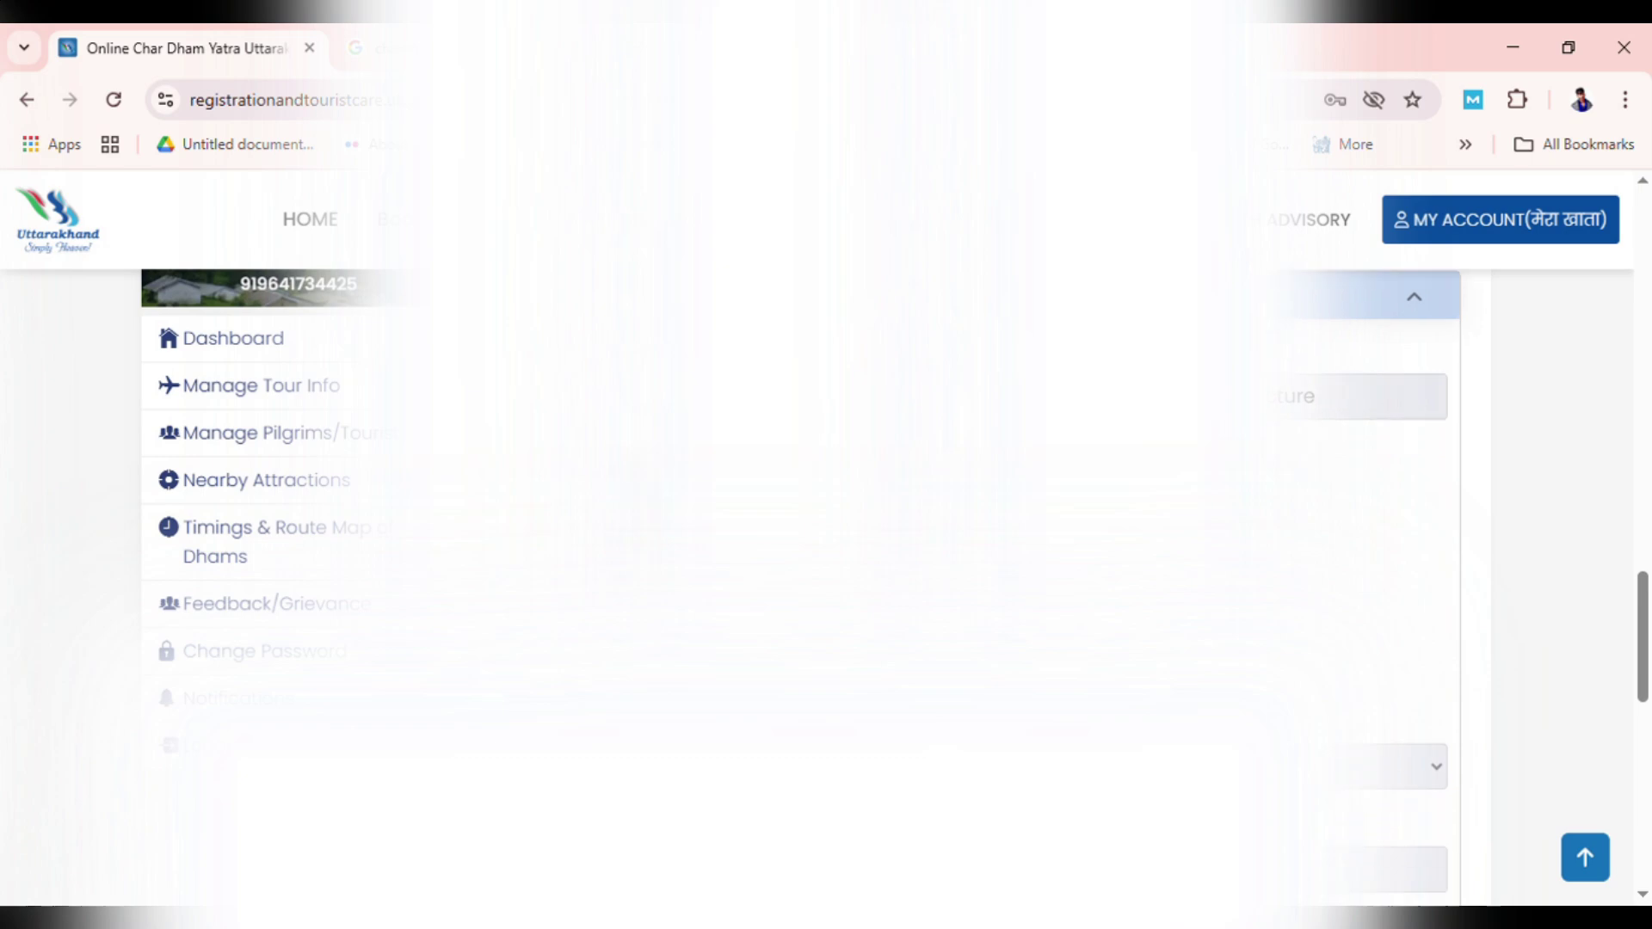
{"action": "scroll", "coordinate": [1377, 517], "scroll_direction": "up", "scroll_amount": 3}
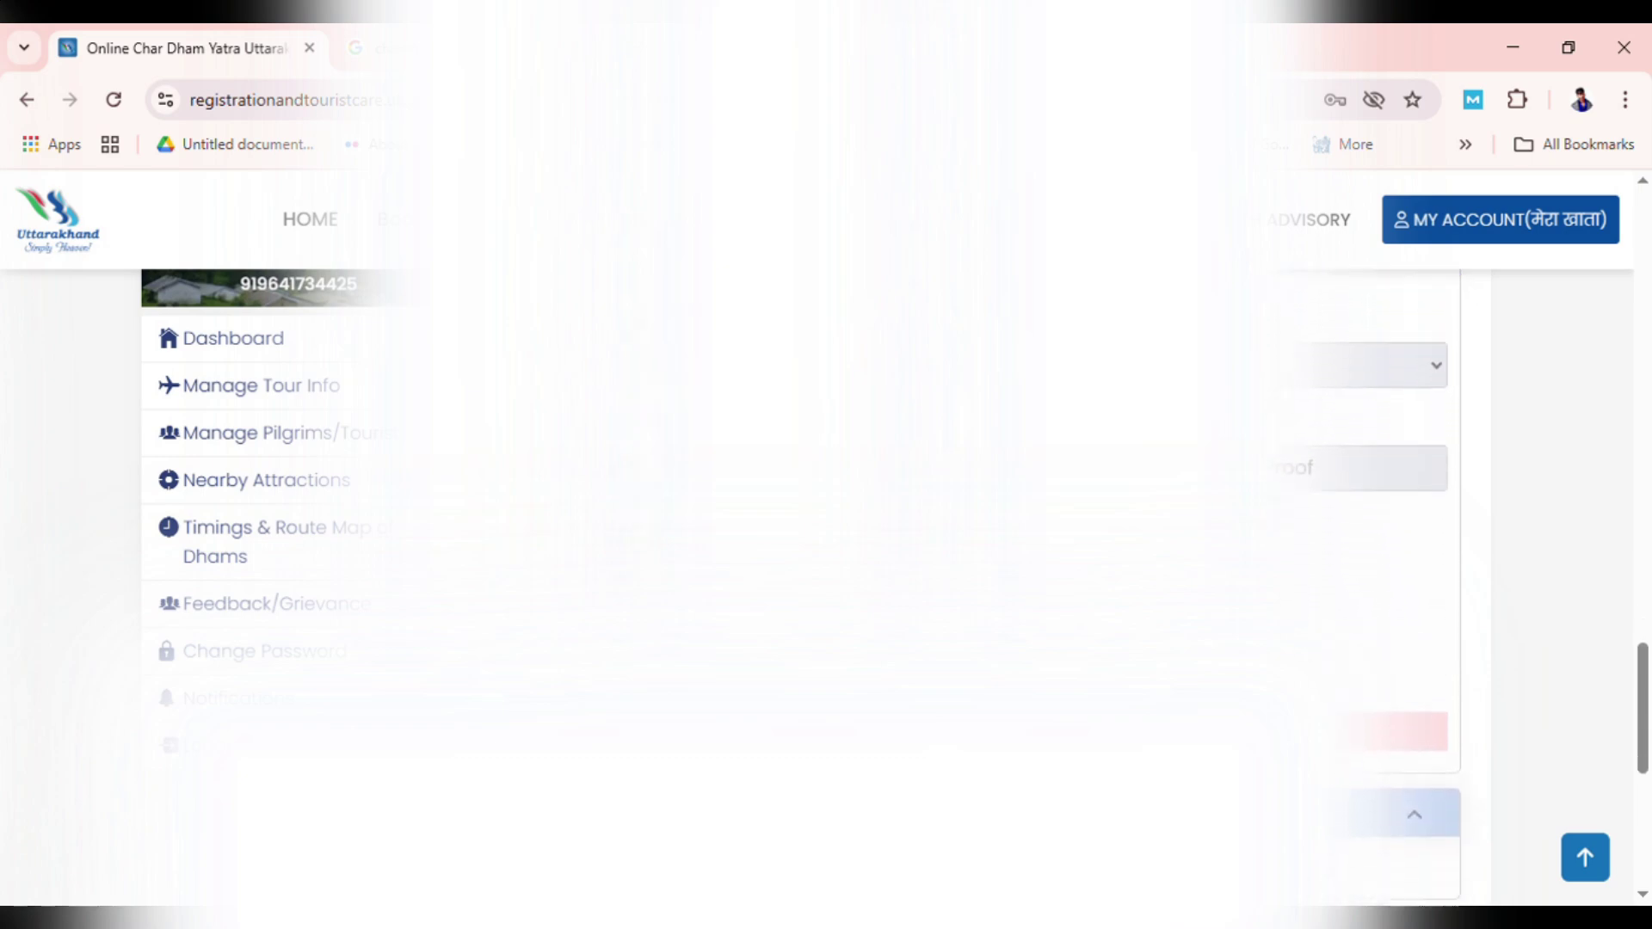
{"action": "scroll", "coordinate": [1377, 516], "scroll_direction": "up", "scroll_amount": 8}
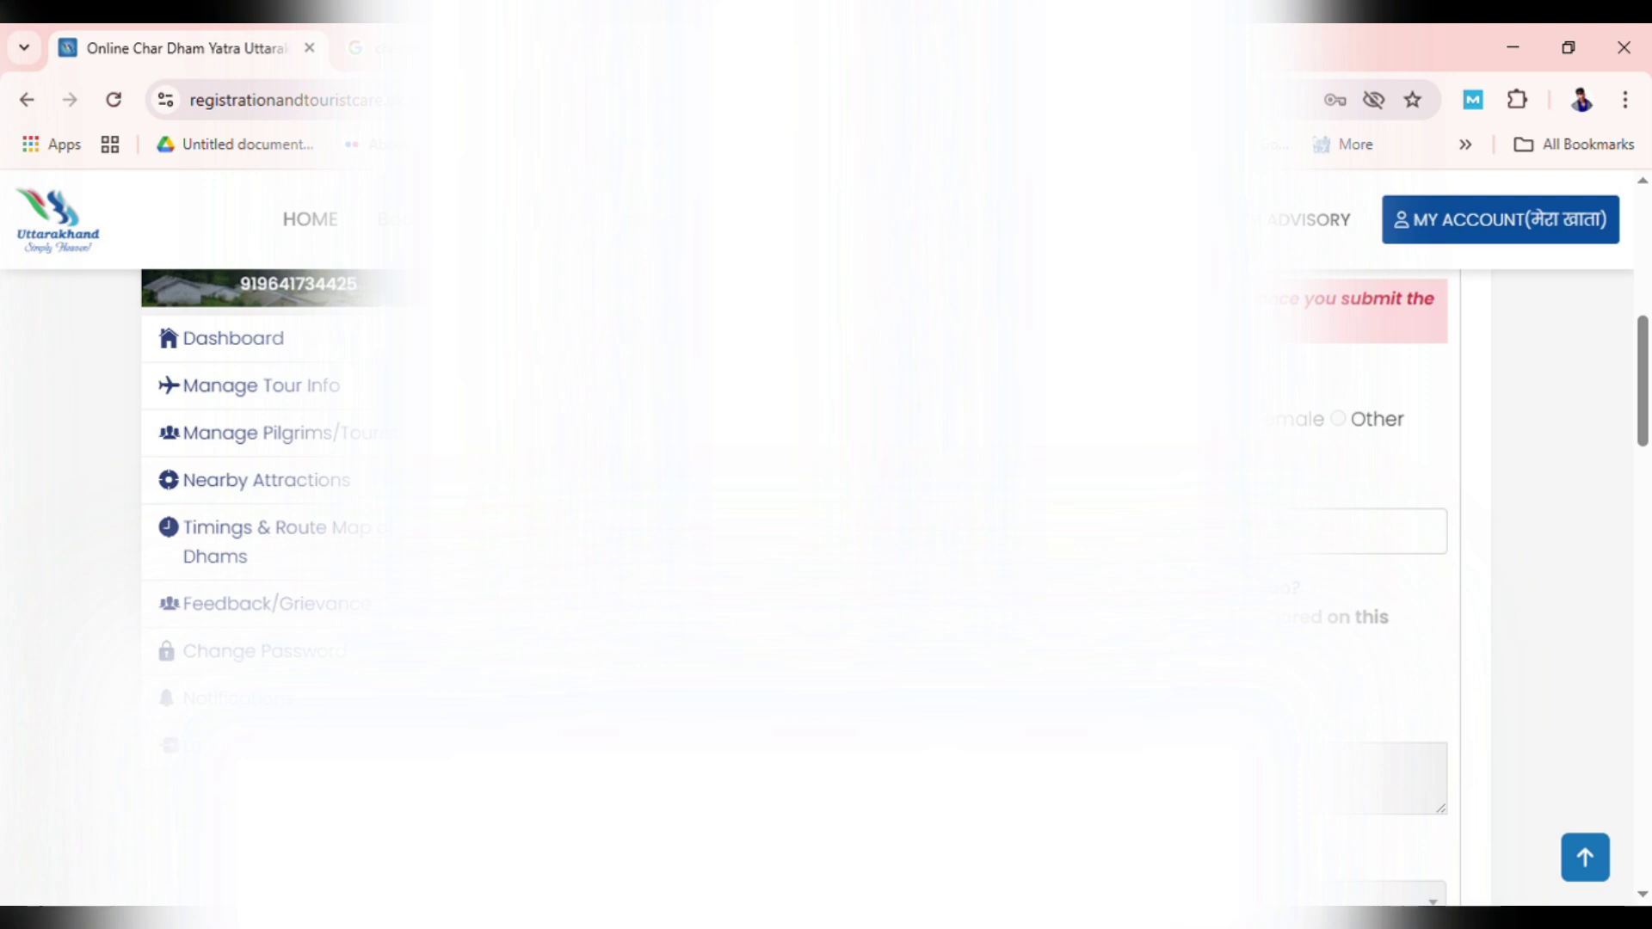
{"action": "scroll", "coordinate": [1377, 516], "scroll_direction": "down", "scroll_amount": 3}
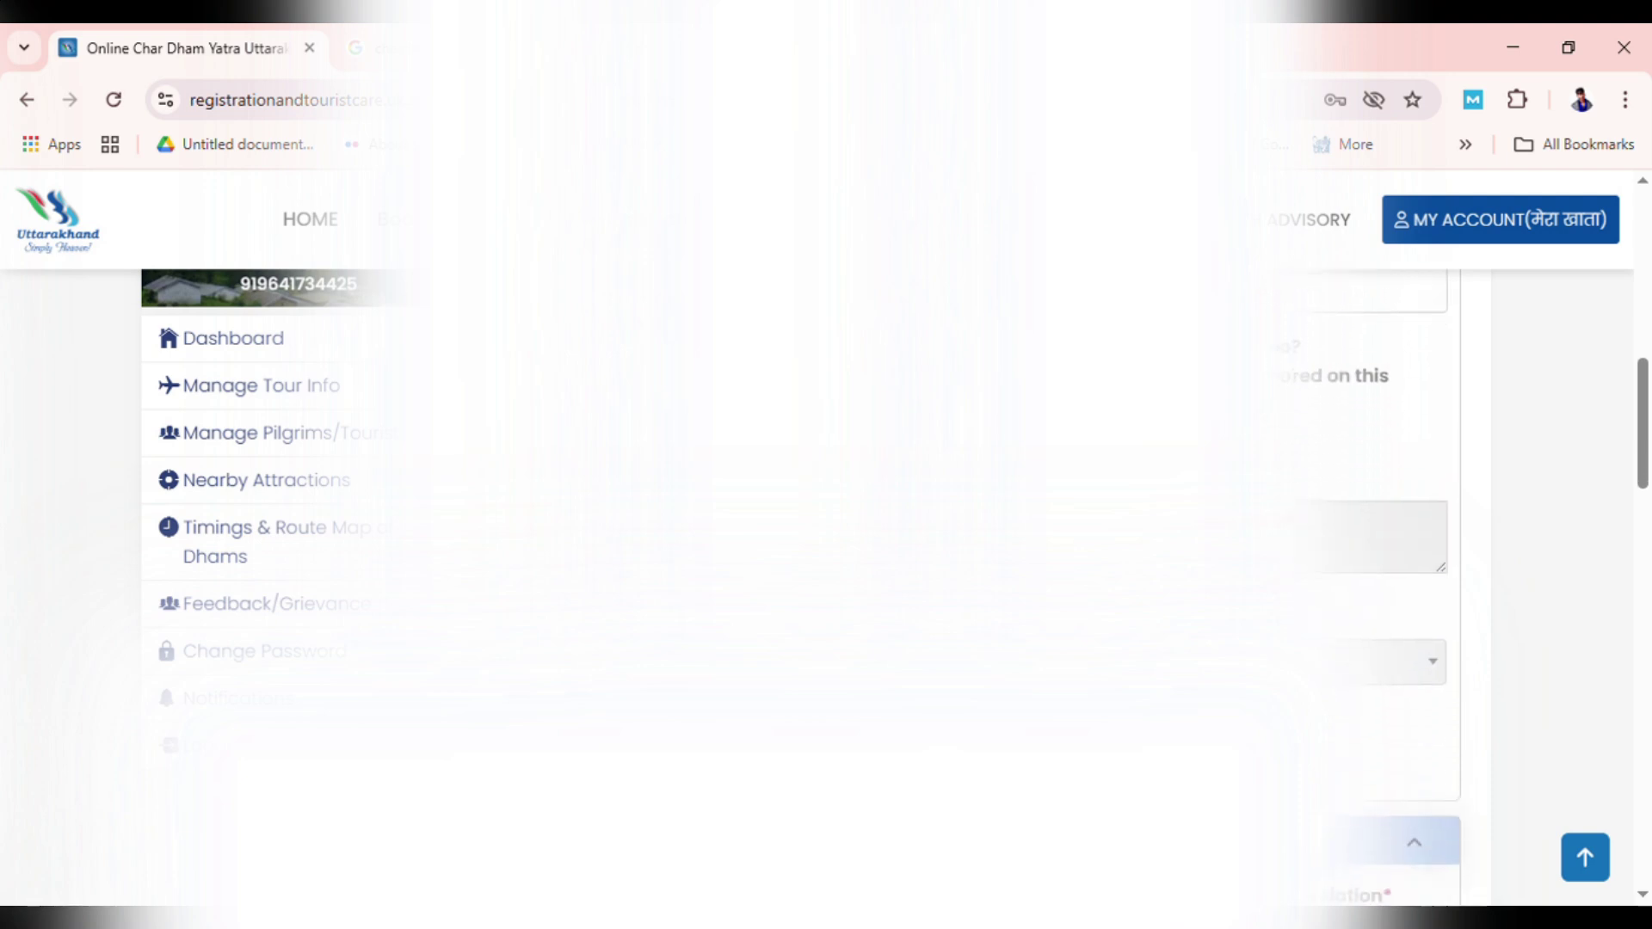
{"action": "scroll", "coordinate": [1377, 517], "scroll_direction": "down", "scroll_amount": 4}
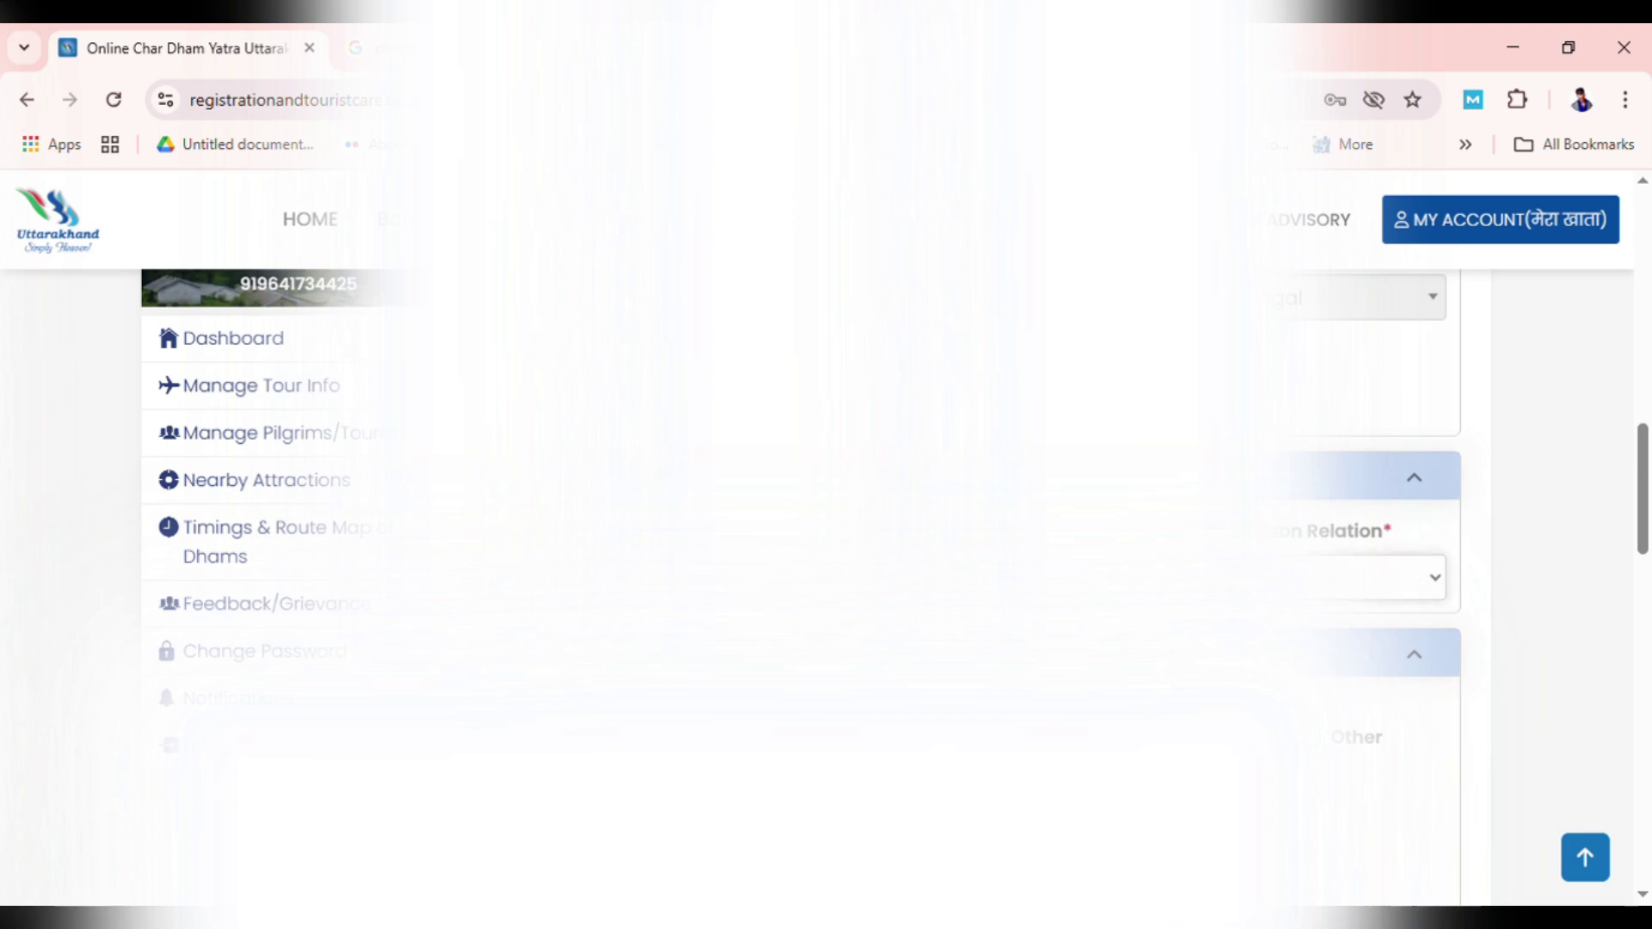
{"action": "scroll", "coordinate": [1377, 516], "scroll_direction": "down", "scroll_amount": 10}
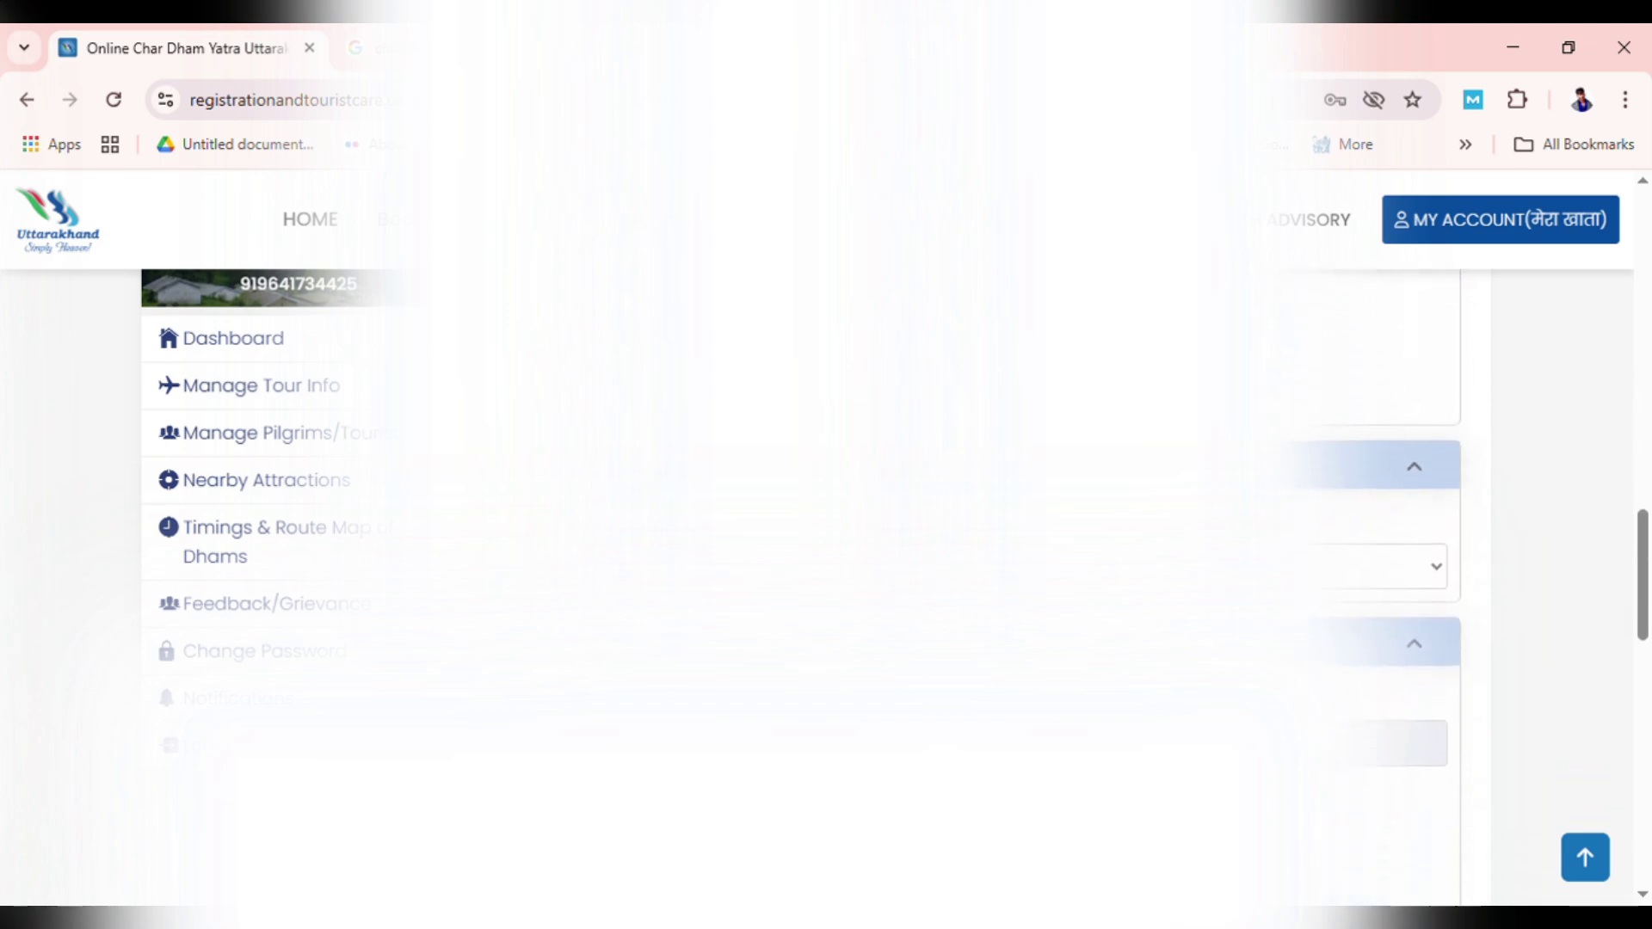
{"action": "scroll", "coordinate": [1377, 517], "scroll_direction": "up", "scroll_amount": 3}
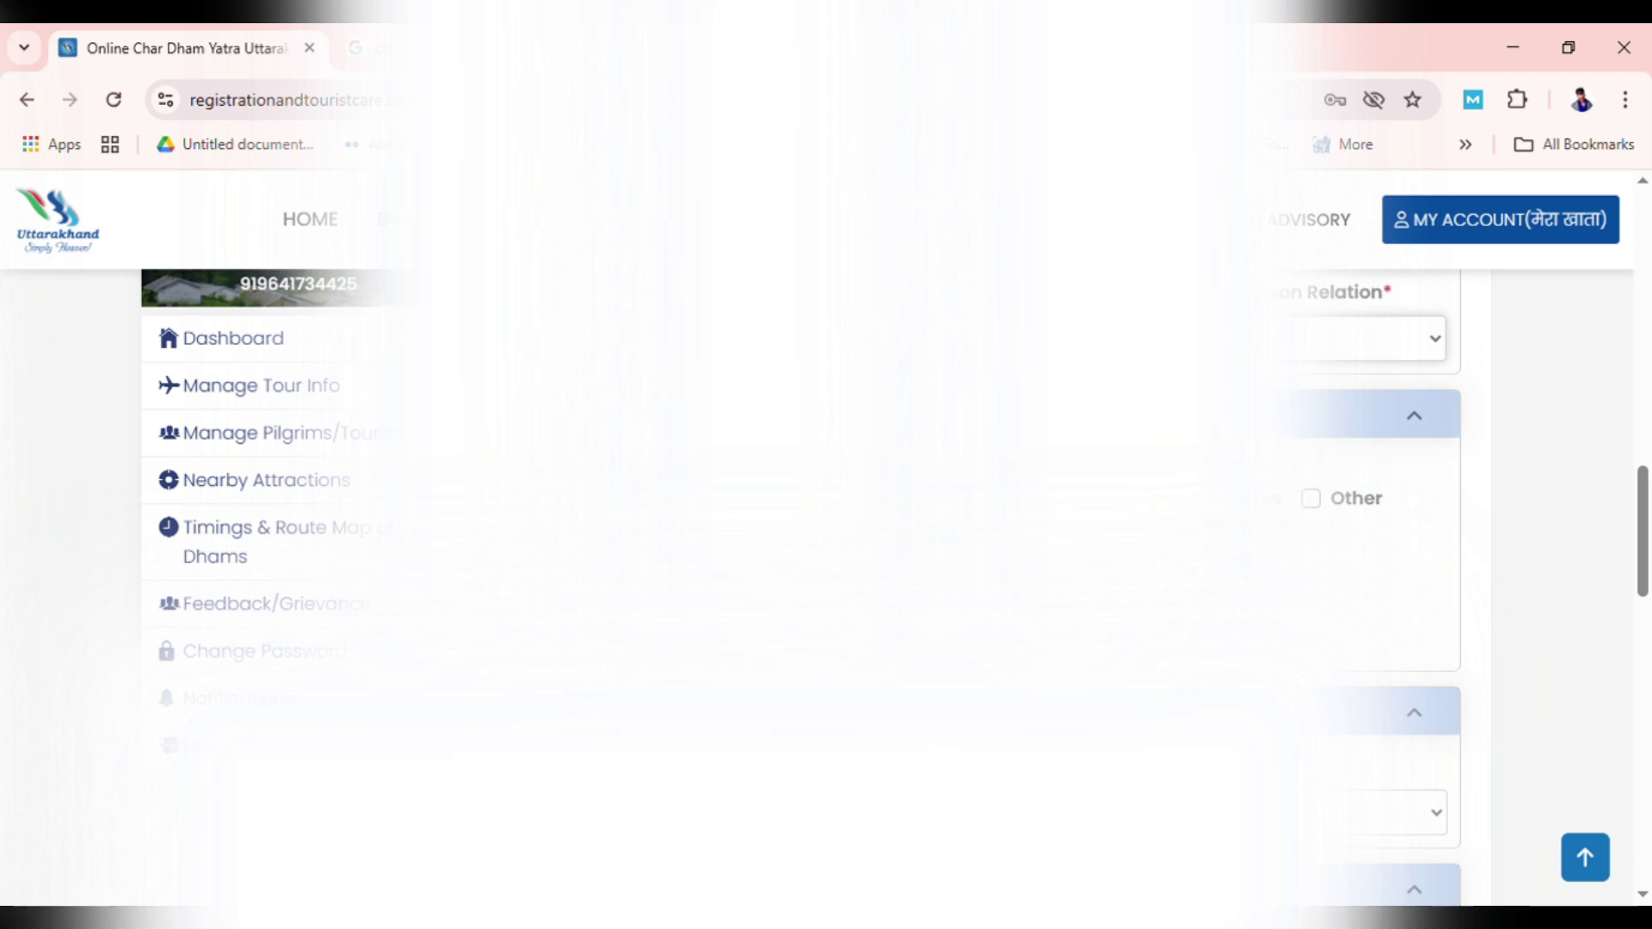
{"action": "scroll", "coordinate": [1376, 516], "scroll_direction": "down", "scroll_amount": 4}
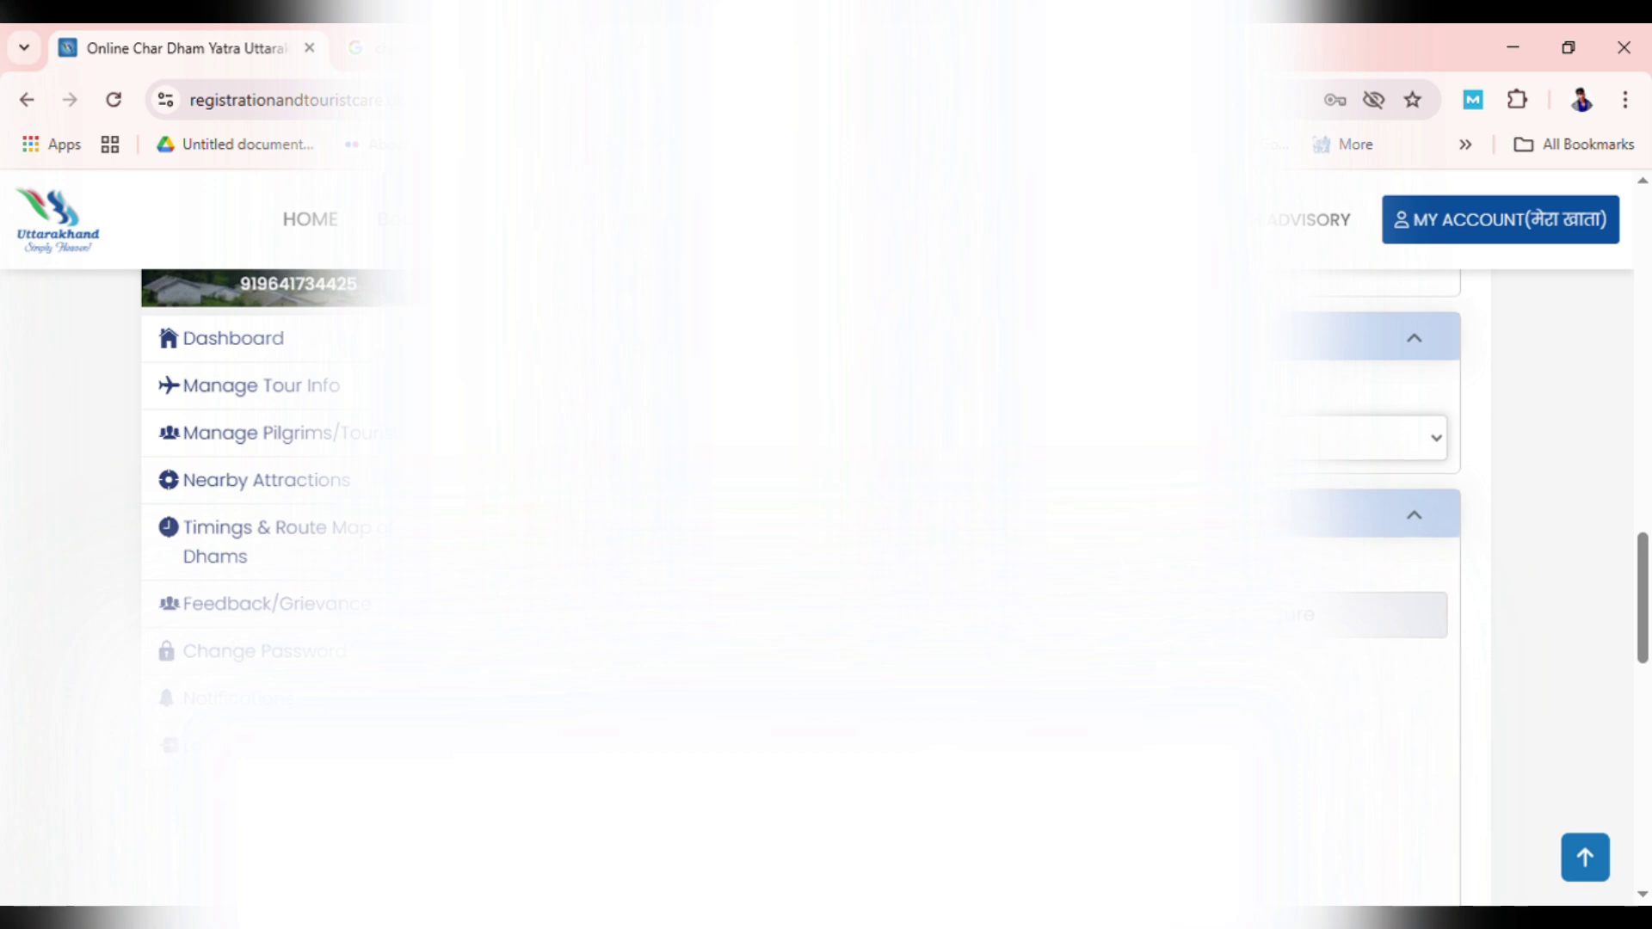
{"action": "scroll", "coordinate": [1377, 516], "scroll_direction": "down", "scroll_amount": 4}
{"action": "scroll", "coordinate": [826, 586], "scroll_direction": "down", "scroll_amount": 5}
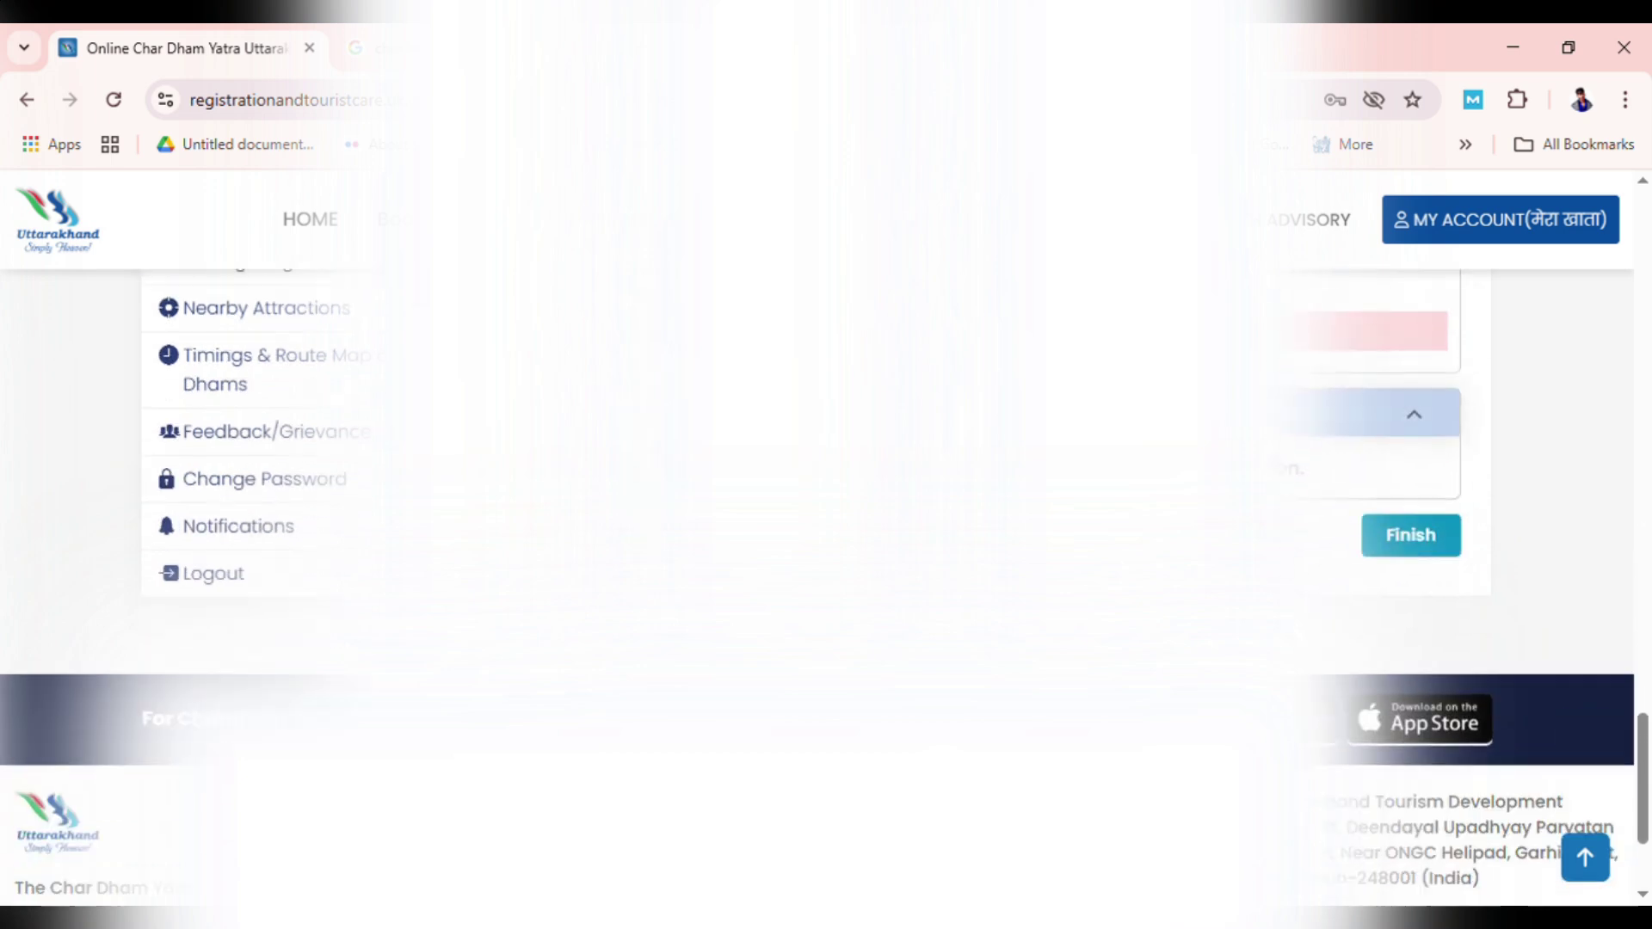
{"action": "scroll", "coordinate": [826, 585], "scroll_direction": "up", "scroll_amount": 1}
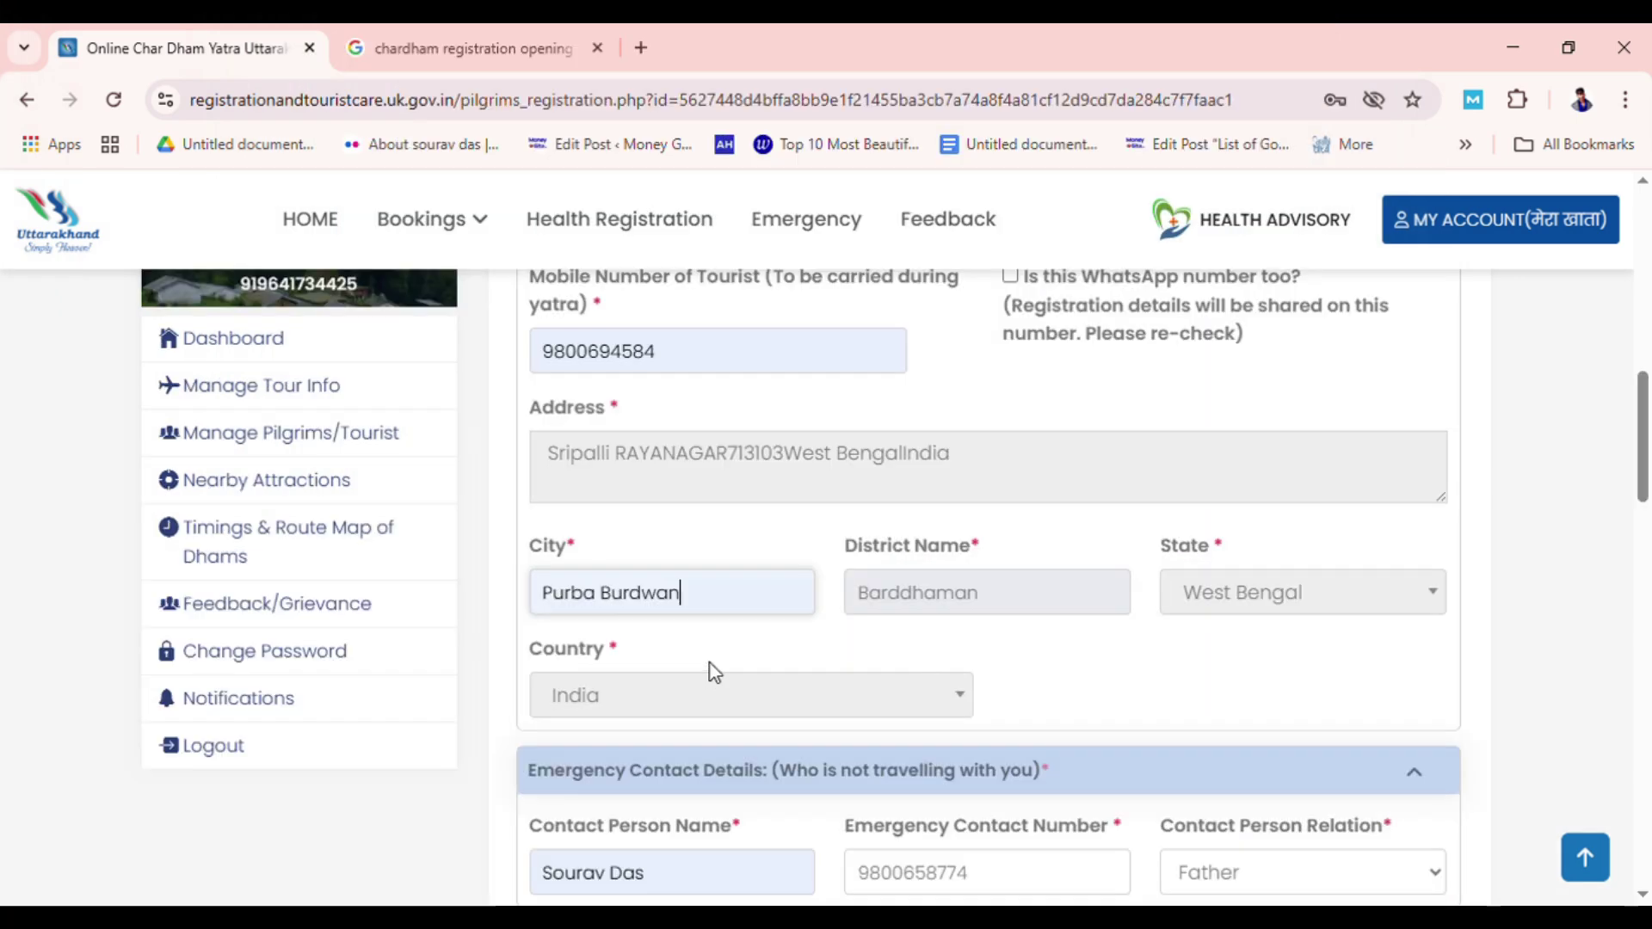
Step: Tick the Self Declaration checkbox agreeing to share the information for registration
{"action": "scroll", "coordinate": [712, 668], "scroll_direction": "up", "scroll_amount": 2}
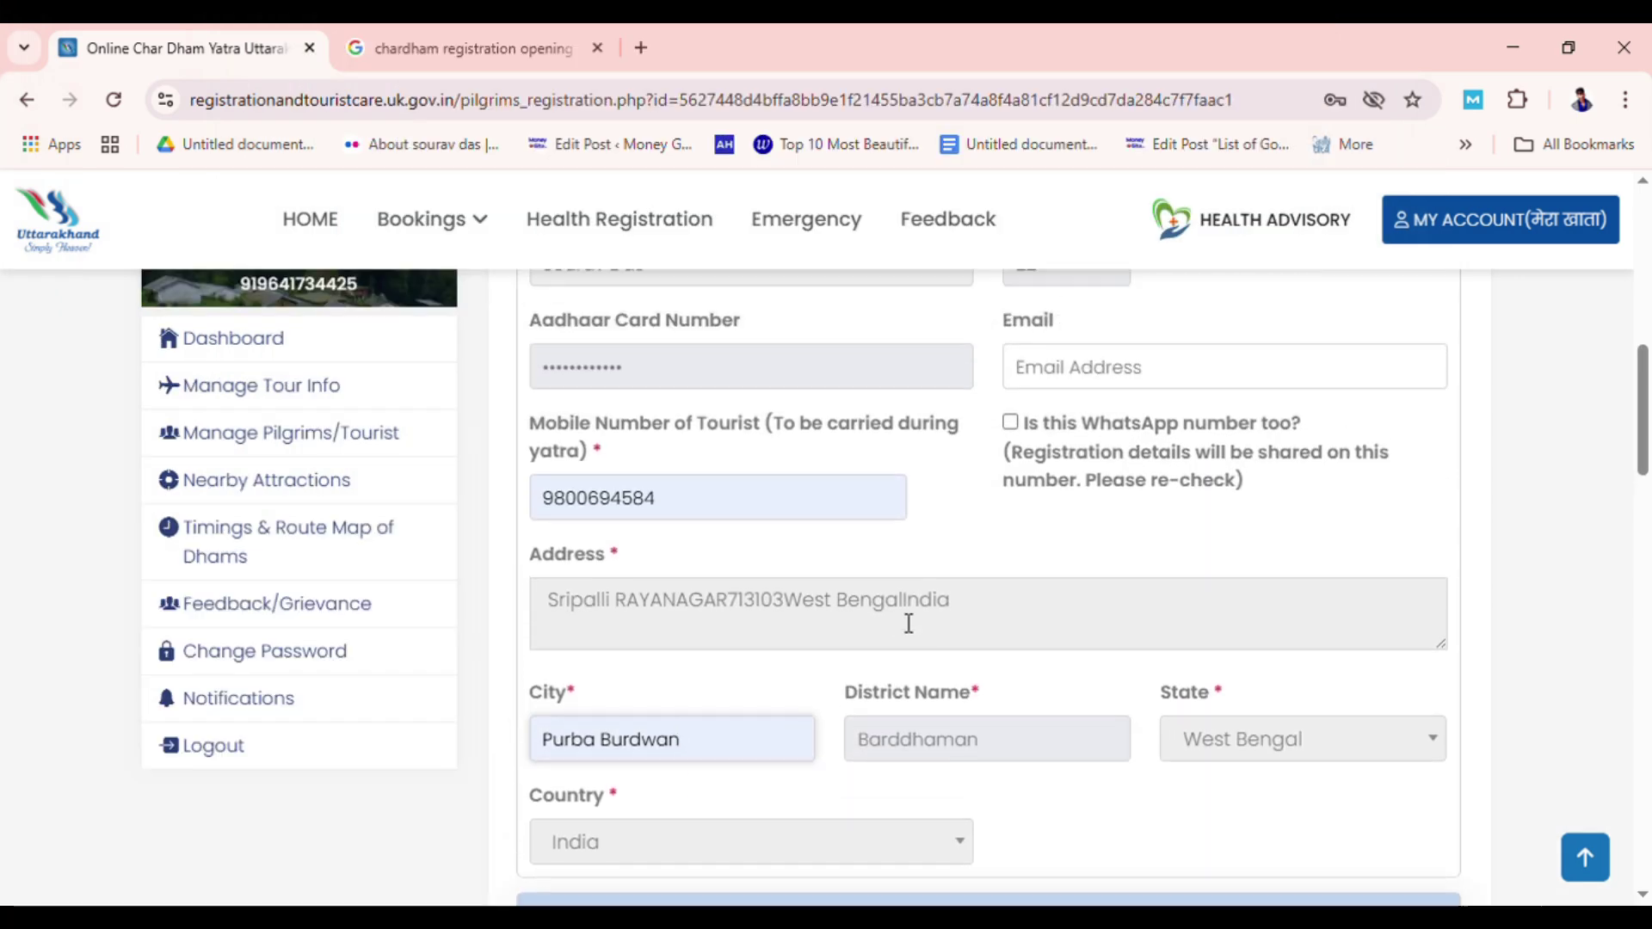
{"action": "scroll", "coordinate": [910, 612], "scroll_direction": "down", "scroll_amount": 10}
{"action": "scroll", "coordinate": [910, 612], "scroll_direction": "down", "scroll_amount": 10}
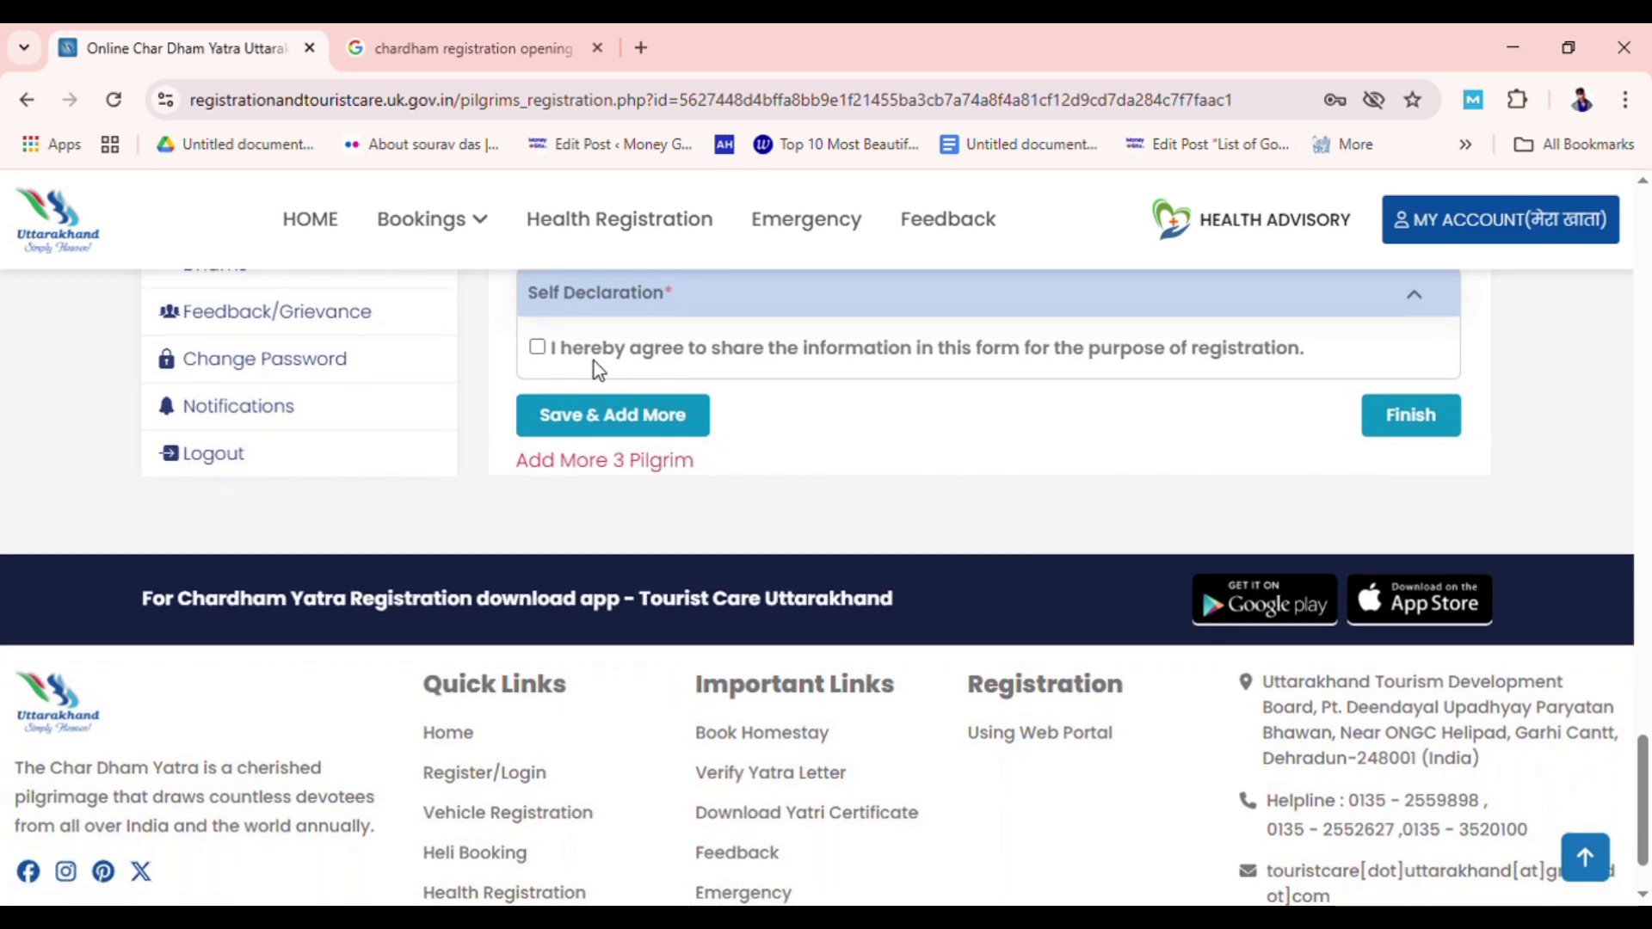
{"action": "left_click", "coordinate": [538, 347]}
Step: Finish the pilgrim registration and accept the Useful Information popup
{"action": "scroll", "coordinate": [979, 490], "scroll_direction": "up", "scroll_amount": 3}
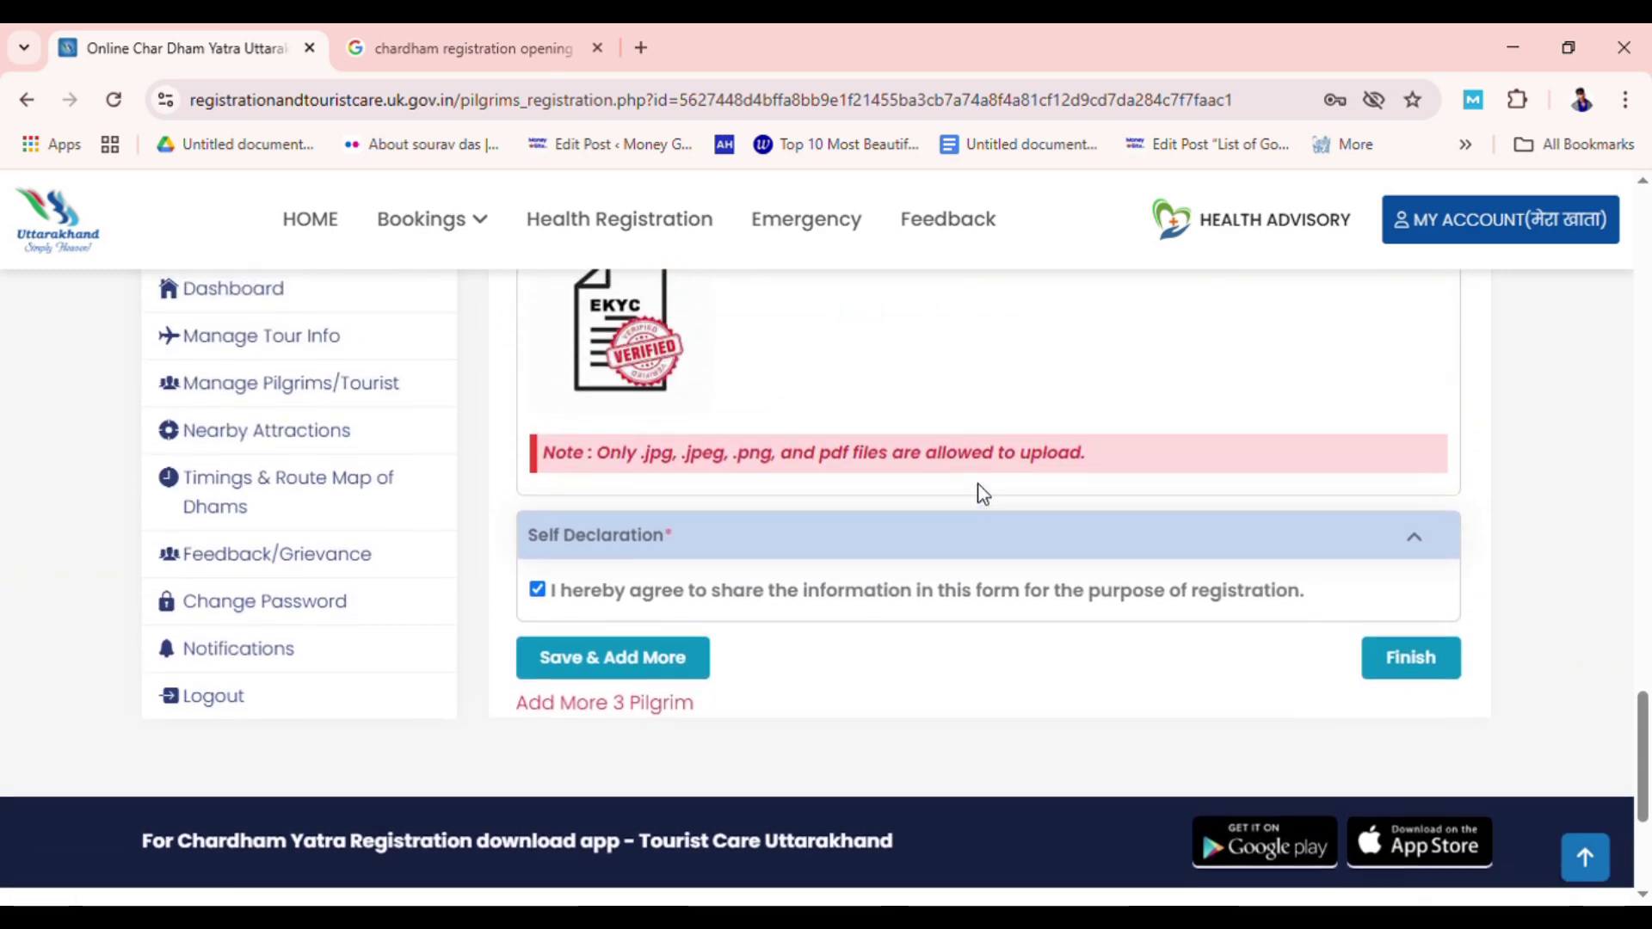
{"action": "left_click", "coordinate": [1416, 665]}
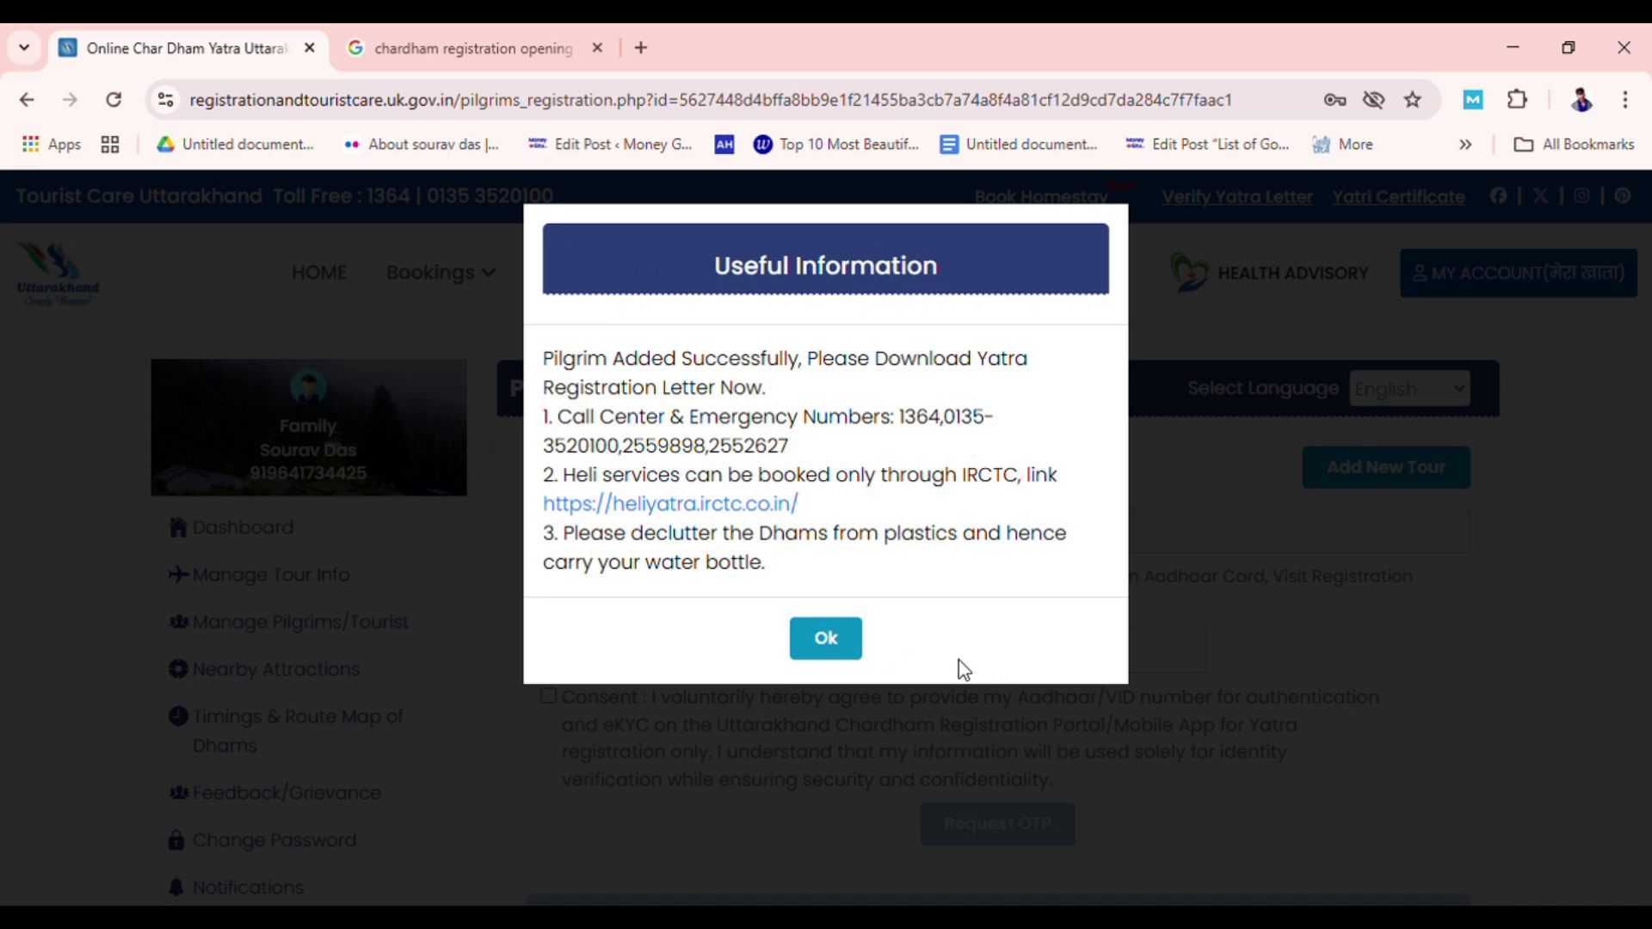
{"action": "left_click", "coordinate": [826, 638]}
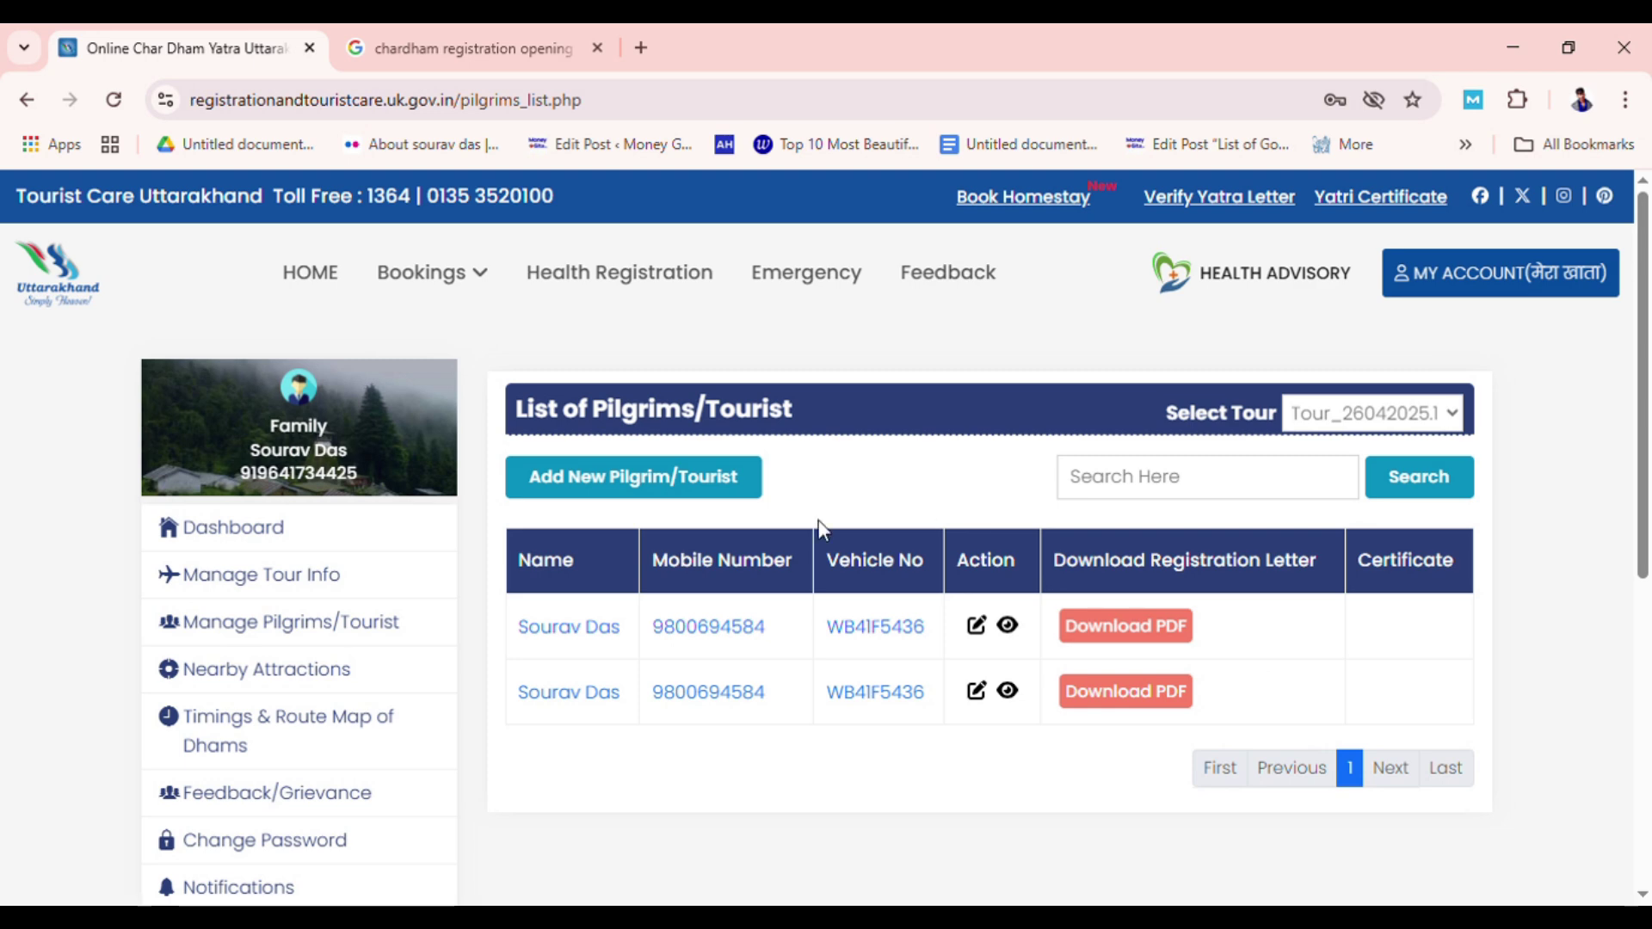
{"action": "scroll", "coordinate": [1195, 598], "scroll_direction": "down", "scroll_amount": 4}
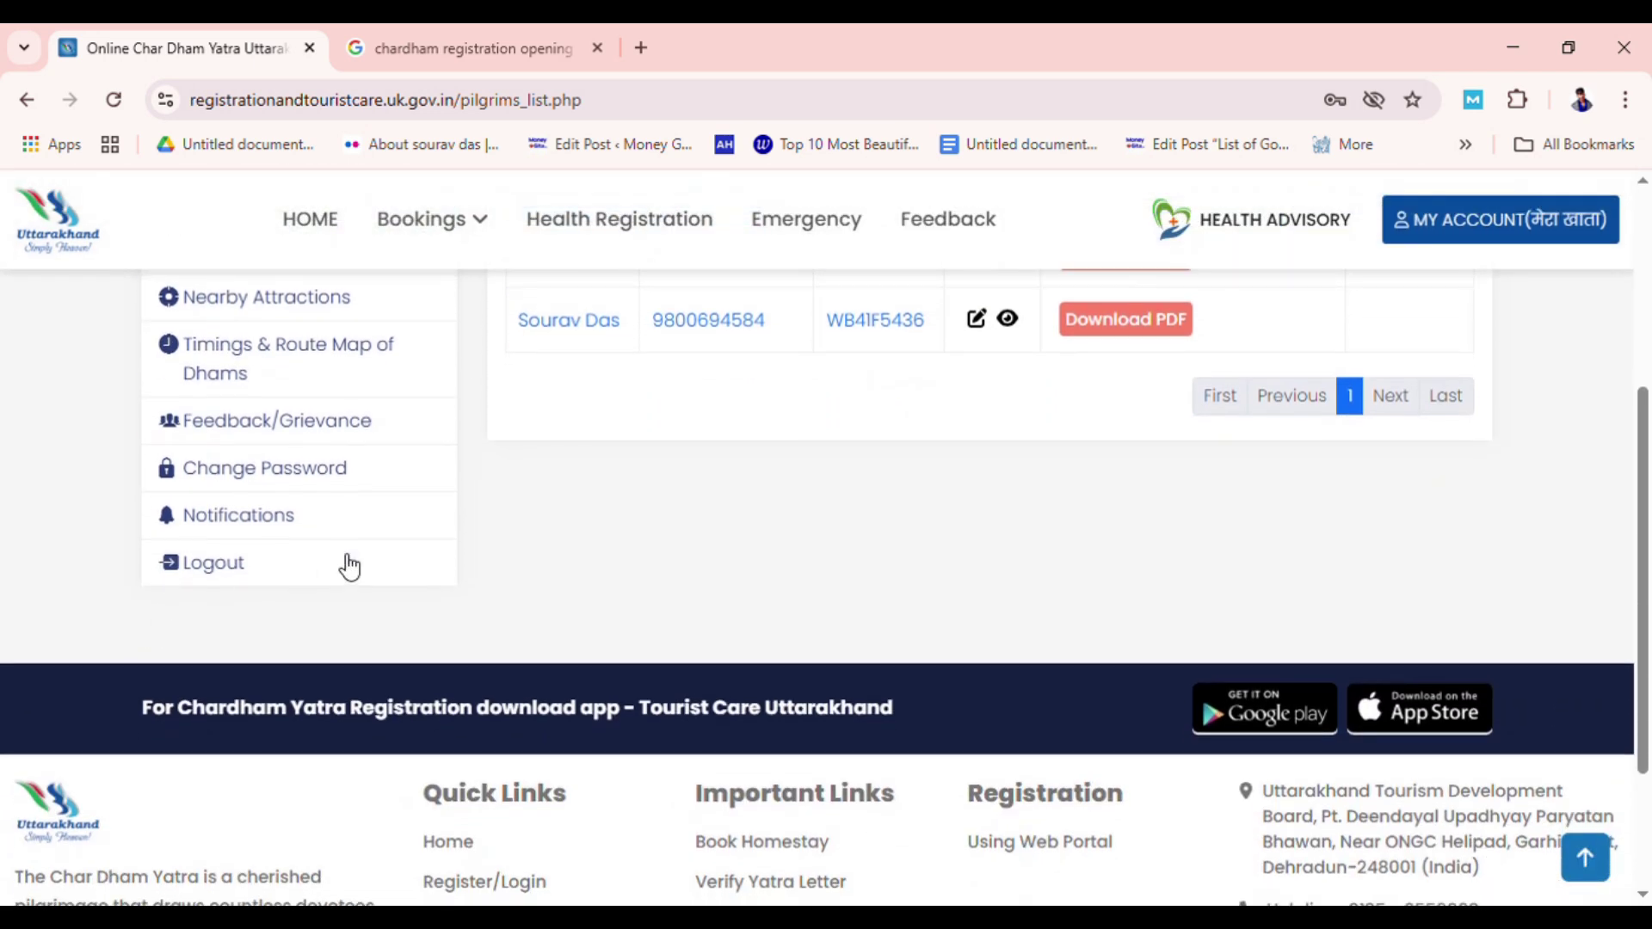
{"action": "scroll", "coordinate": [302, 571], "scroll_direction": "up", "scroll_amount": 4}
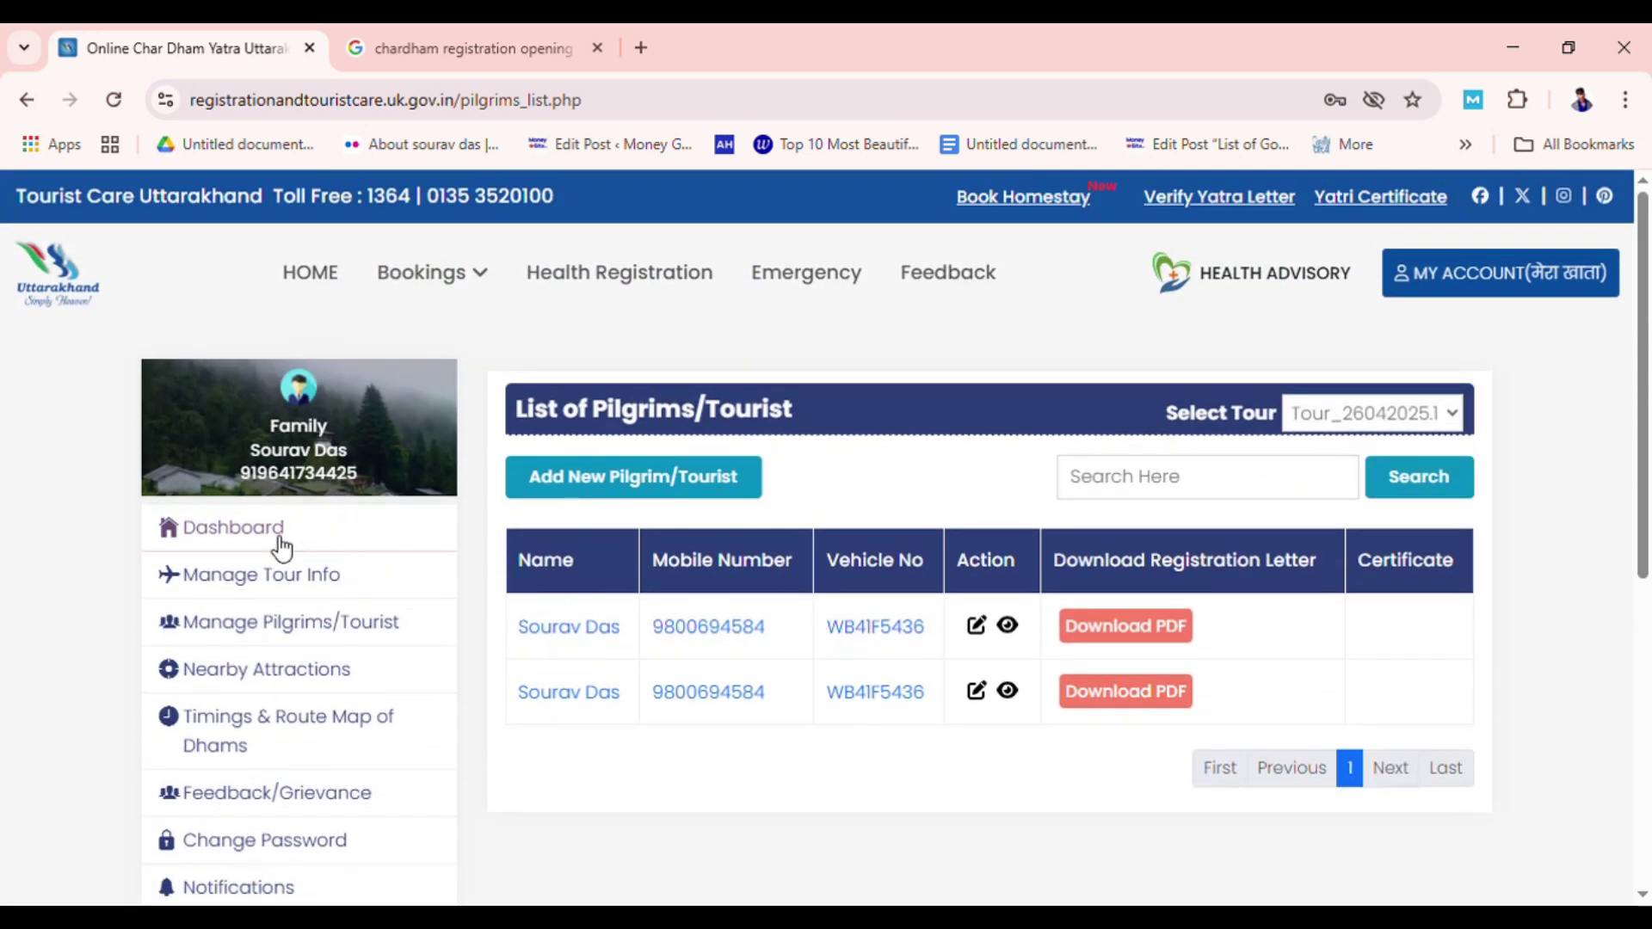
Step: From the Dashboard's Download Registration Letter & Certificate list, download the first row's PDF
{"action": "left_click", "coordinate": [247, 533]}
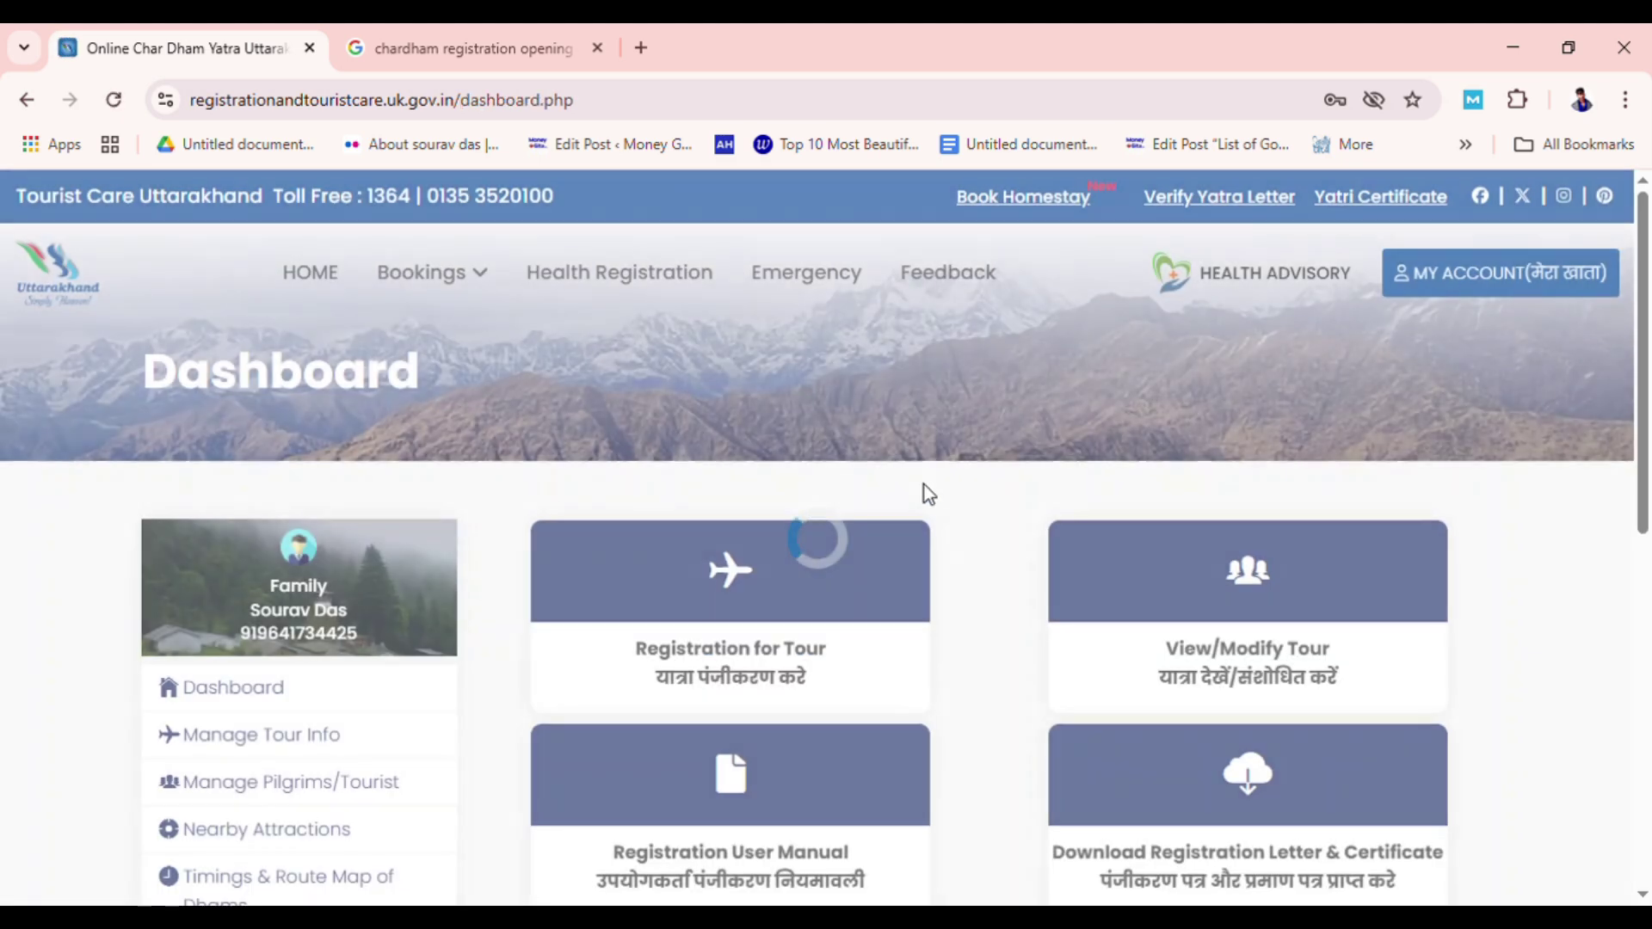
{"action": "scroll", "coordinate": [921, 495], "scroll_direction": "down", "scroll_amount": 3}
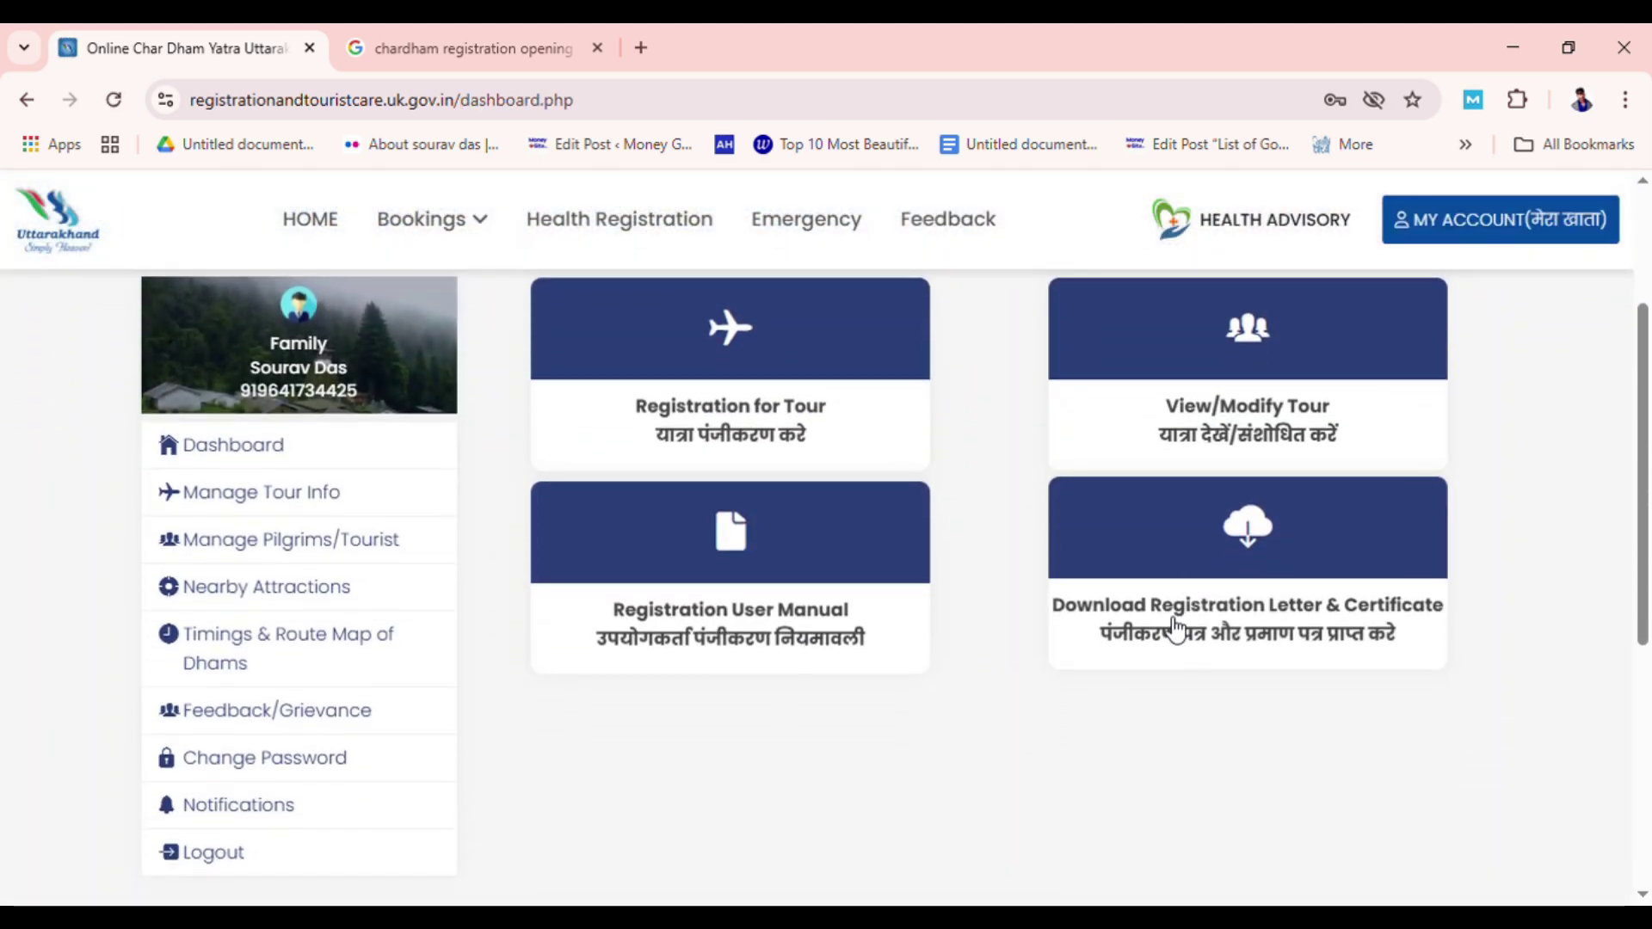
{"action": "left_click", "coordinate": [1284, 593]}
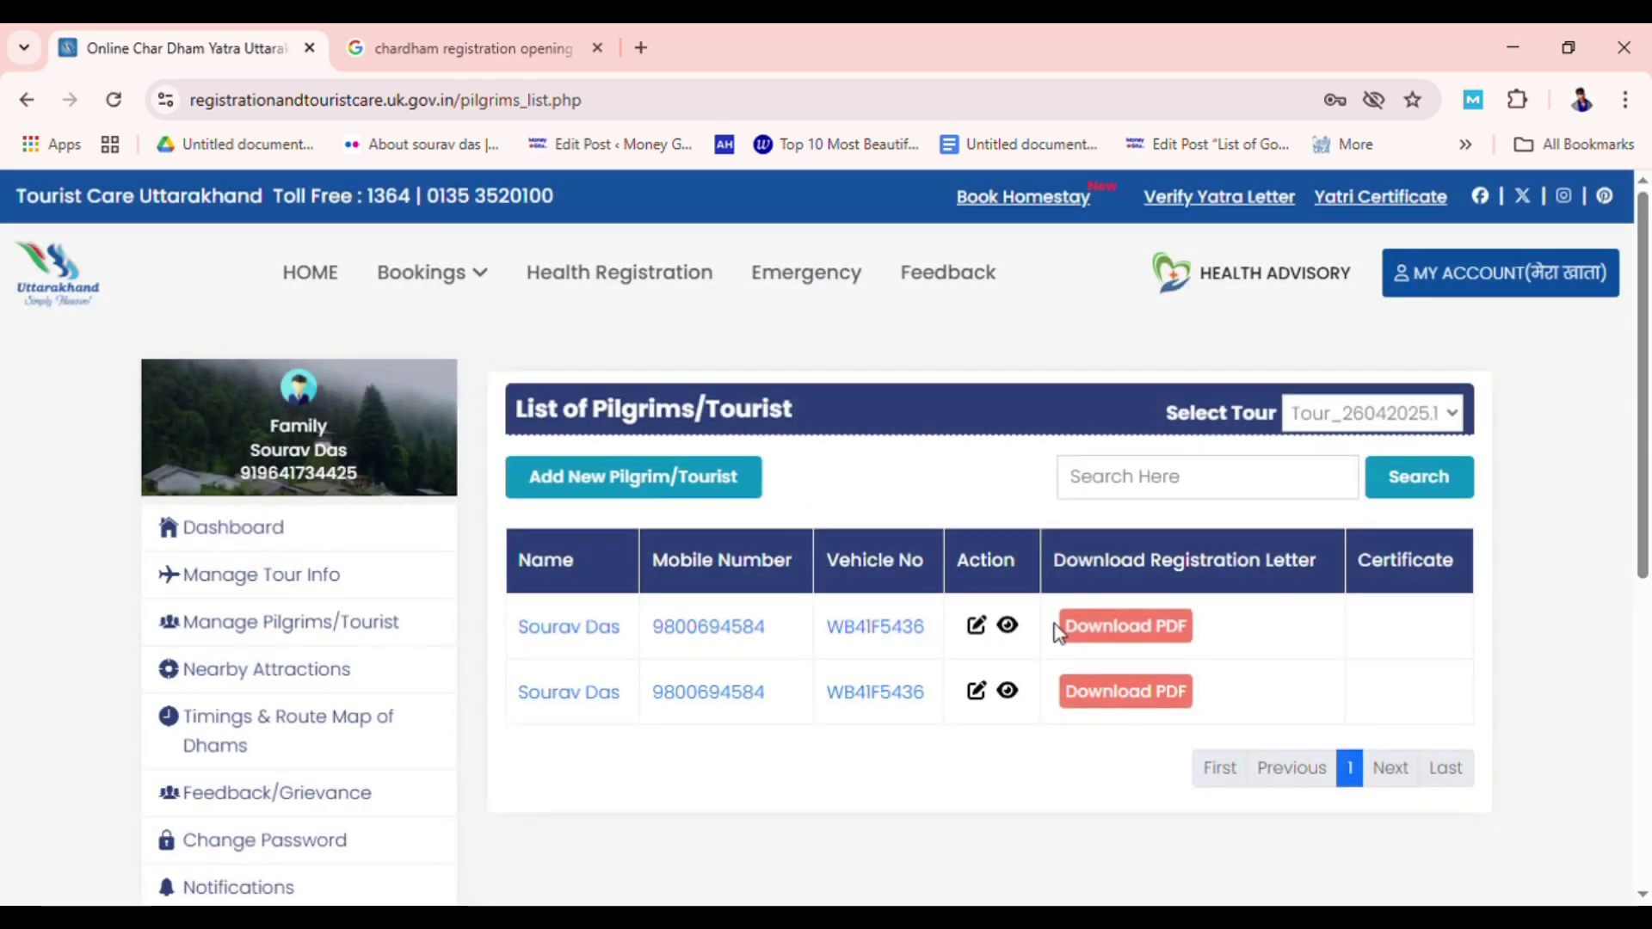
{"action": "left_click", "coordinate": [1094, 635]}
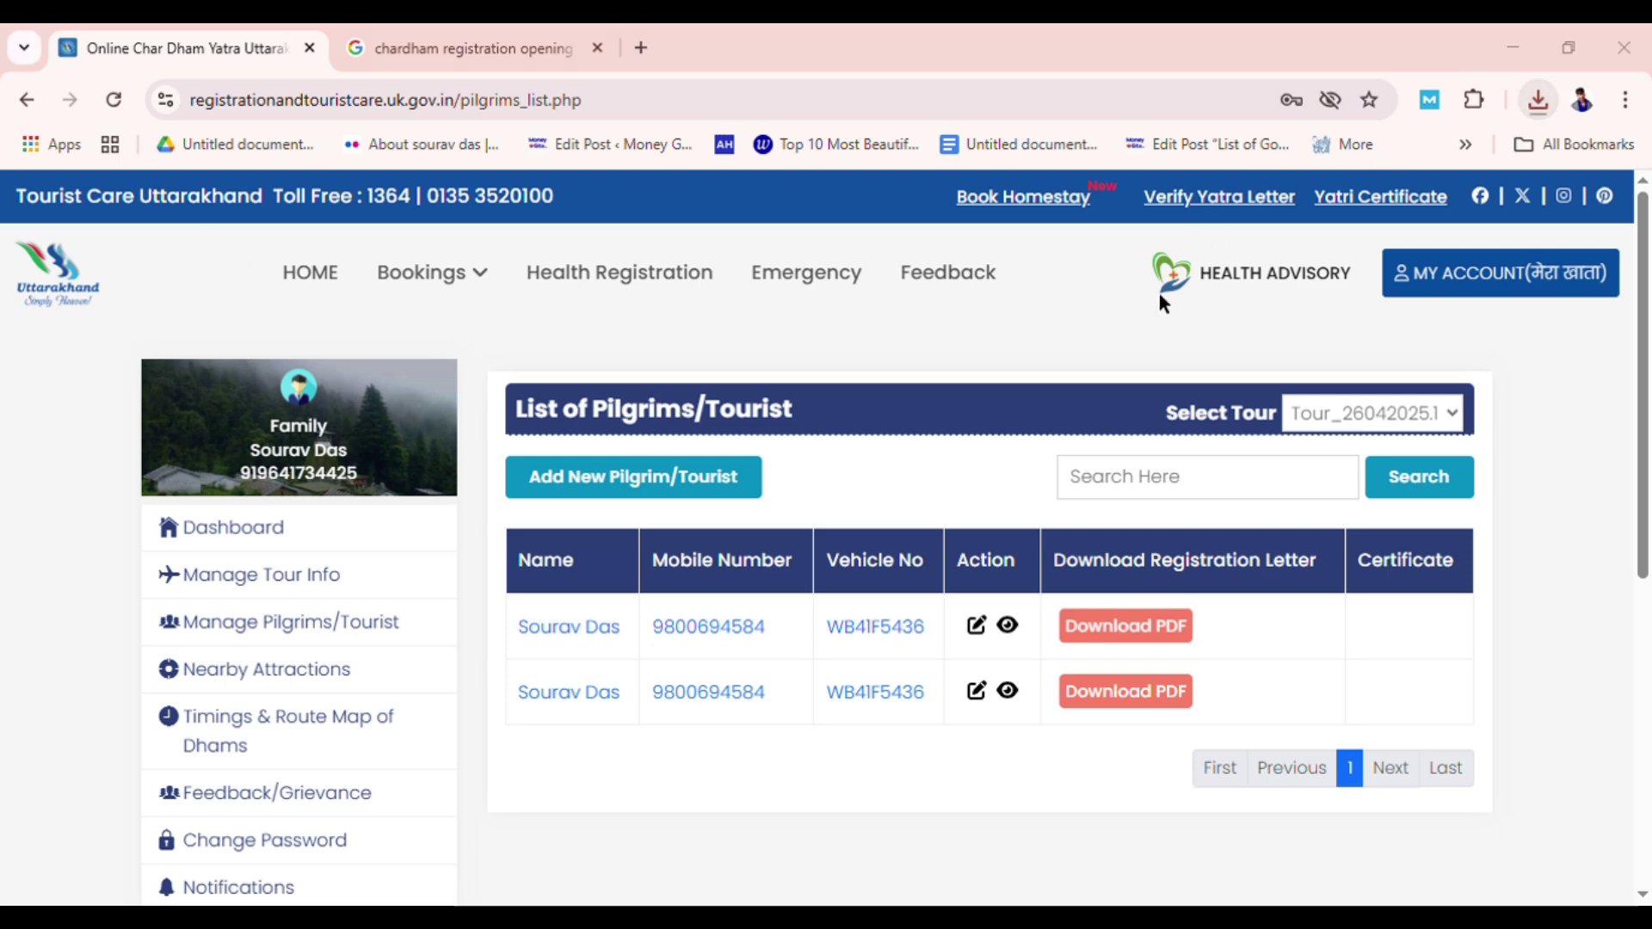